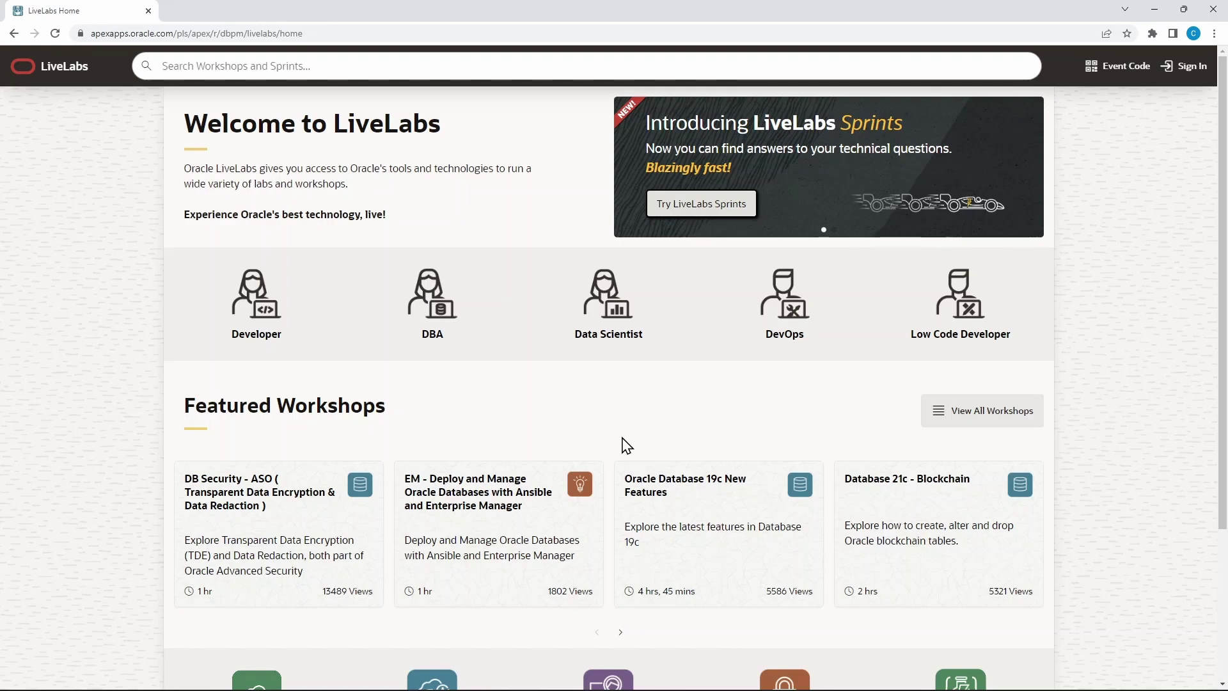
Show the workshops for the DBA role and filter them by the Administration focus area
{"action": "left_click", "coordinate": [435, 315]}
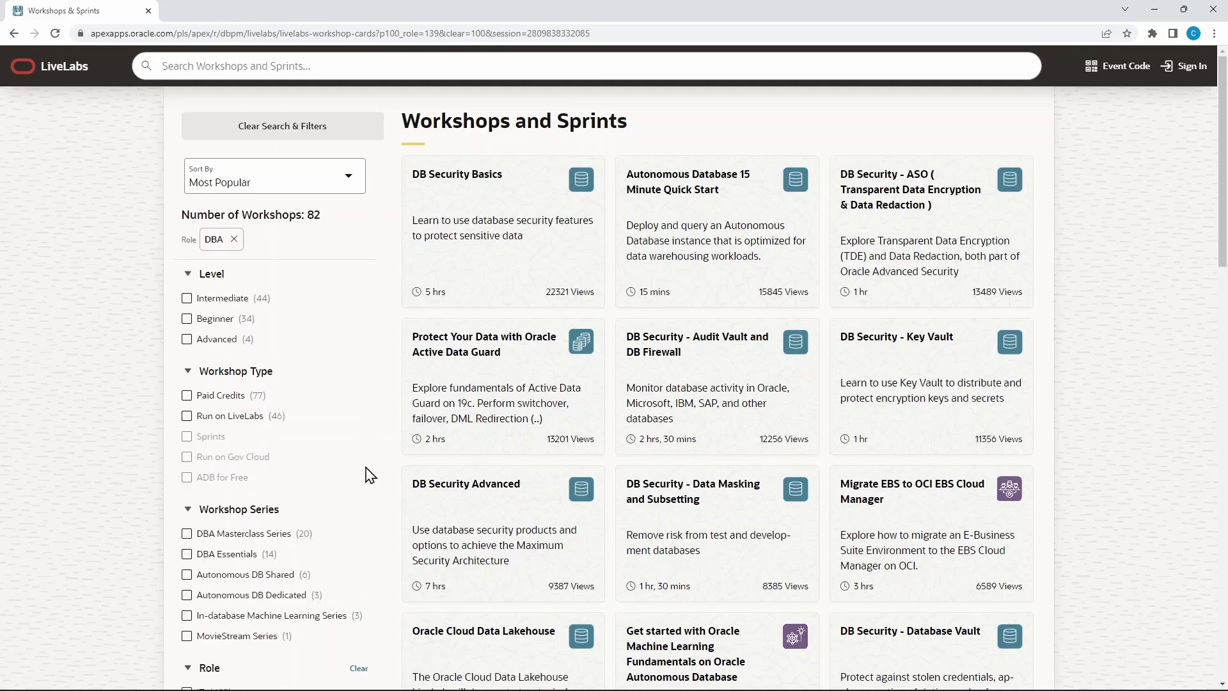
{"action": "scroll", "coordinate": [369, 475], "scroll_direction": "down", "scroll_amount": 1}
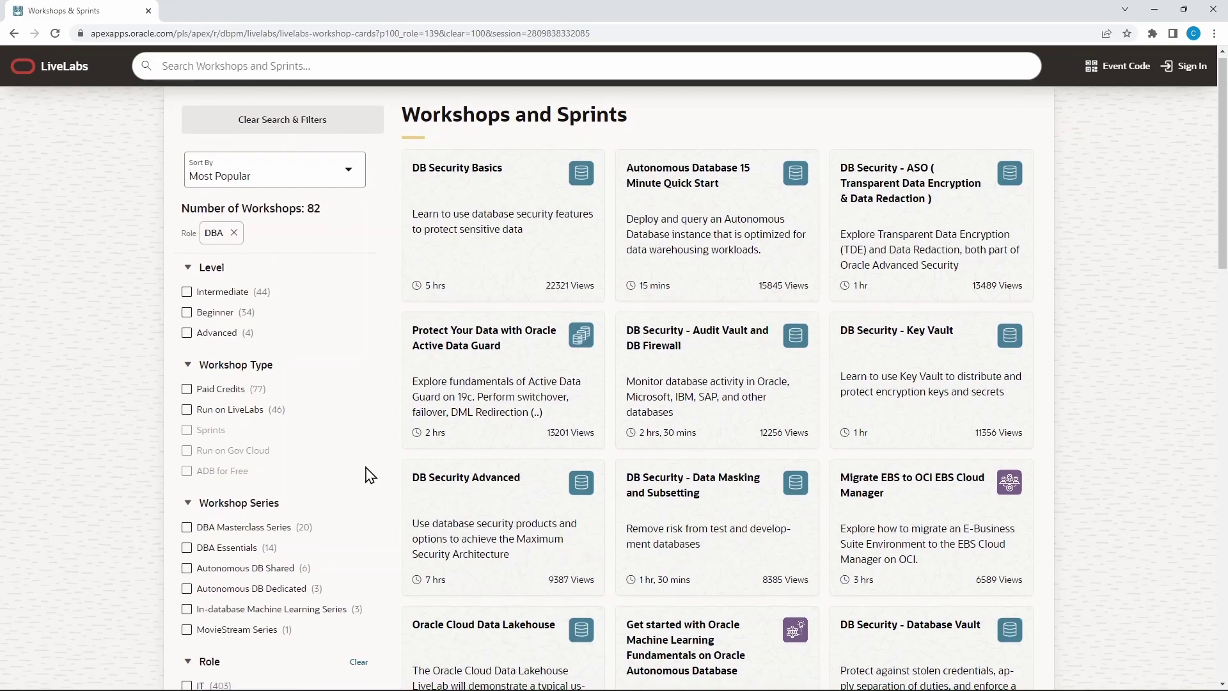
{"action": "scroll", "coordinate": [370, 476], "scroll_direction": "down", "scroll_amount": 7}
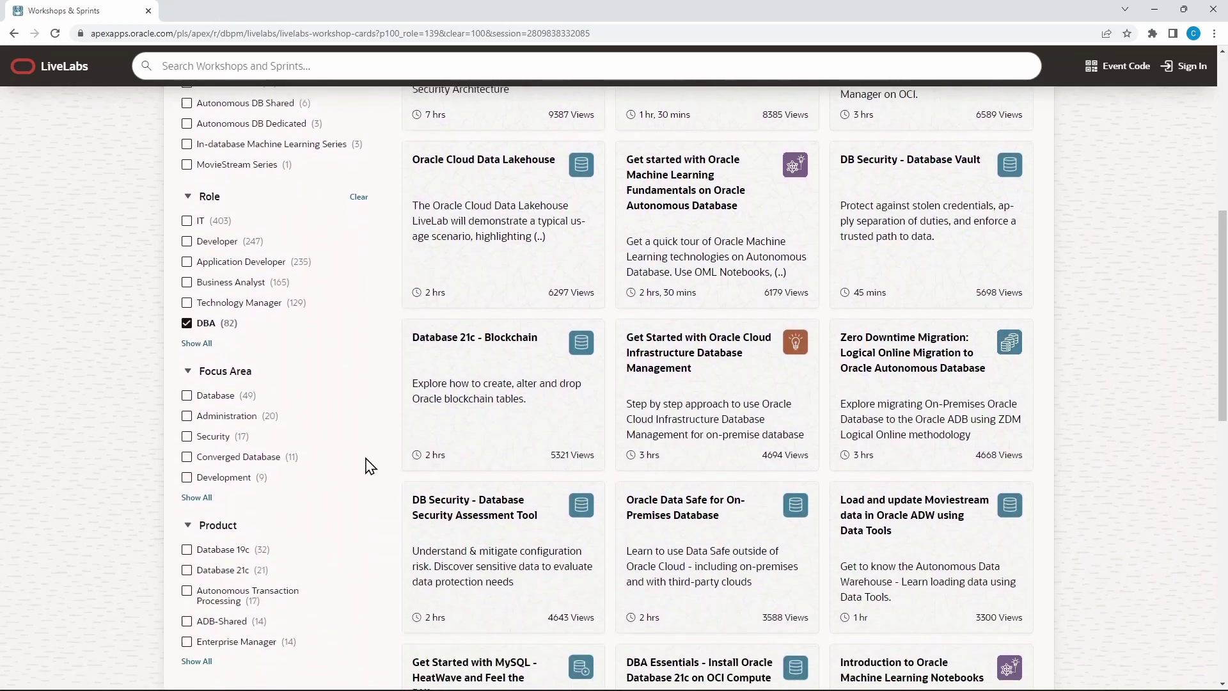
{"action": "scroll", "coordinate": [369, 466], "scroll_direction": "down", "scroll_amount": 3}
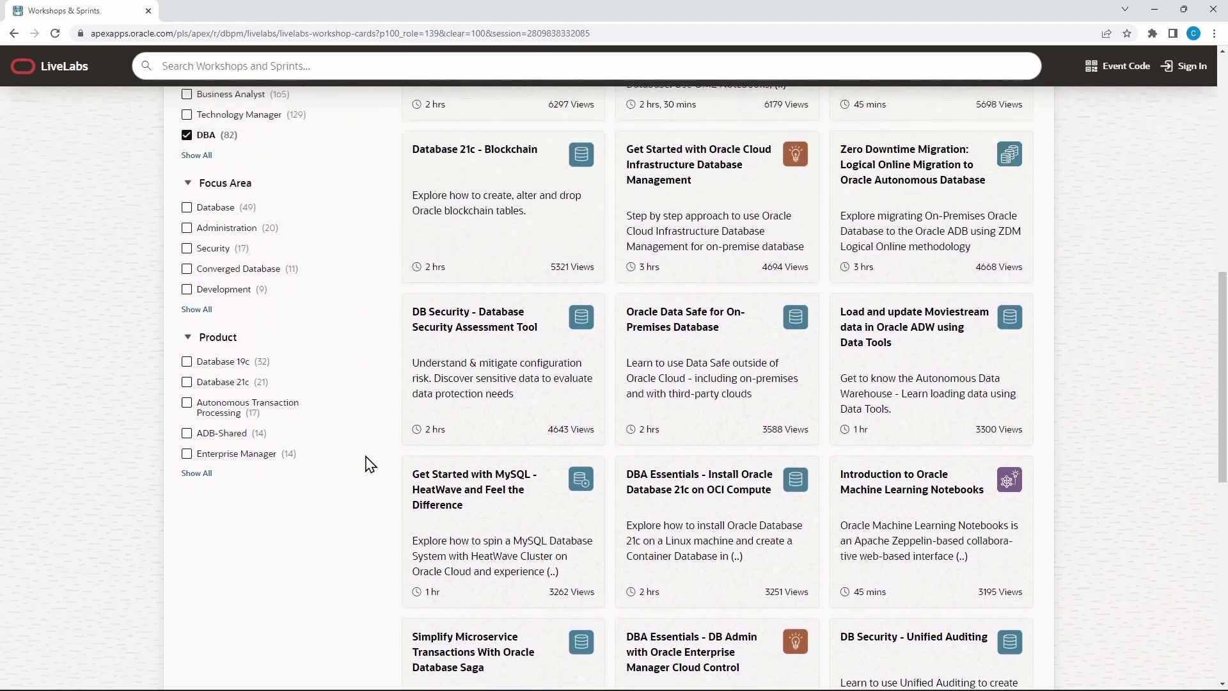
{"action": "scroll", "coordinate": [370, 466], "scroll_direction": "up", "scroll_amount": 3}
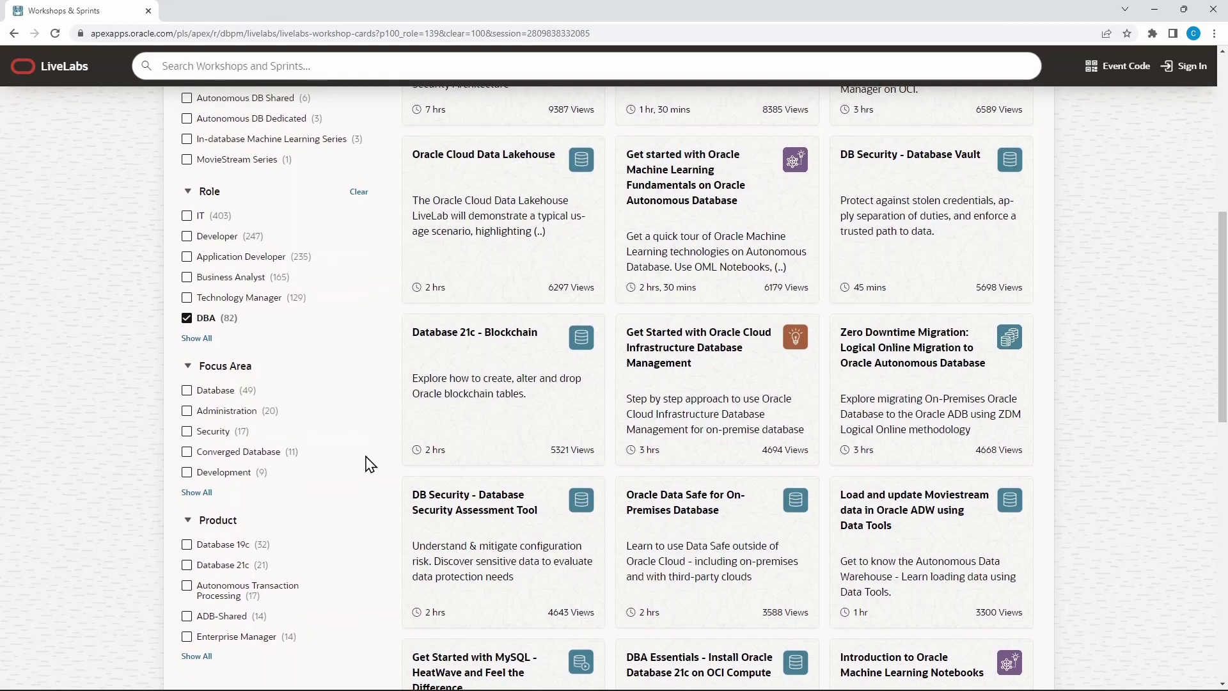
{"action": "left_click", "coordinate": [187, 410]}
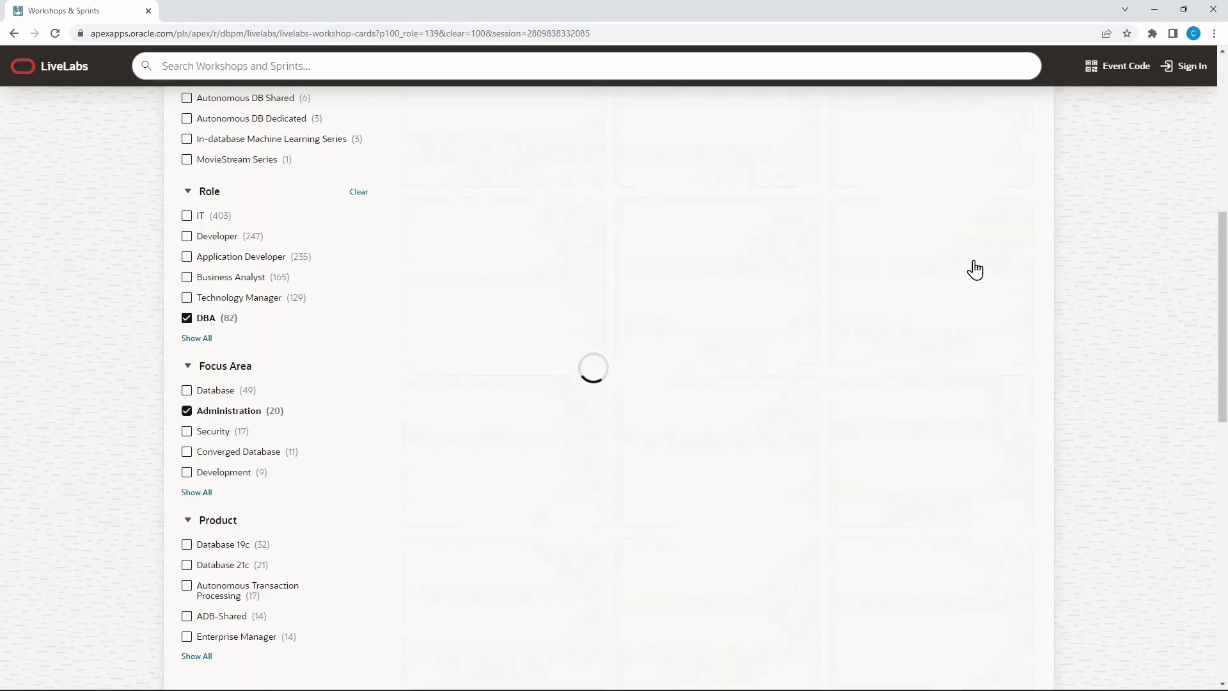
Open the workshop "DBA Essentials - Backup and recovery operations for Oracle Database 21c" and choose to run it on the LiveLabs Sandbox
{"action": "scroll", "coordinate": [977, 270], "scroll_direction": "up", "scroll_amount": 8}
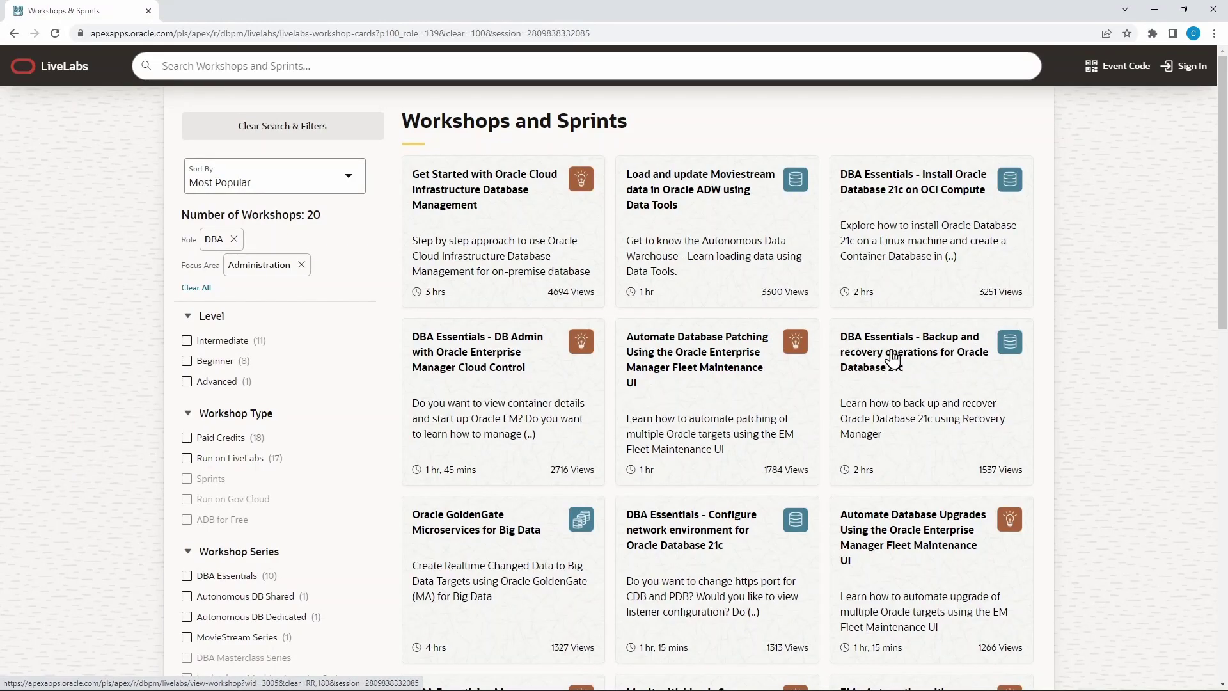
{"action": "left_click", "coordinate": [881, 365]}
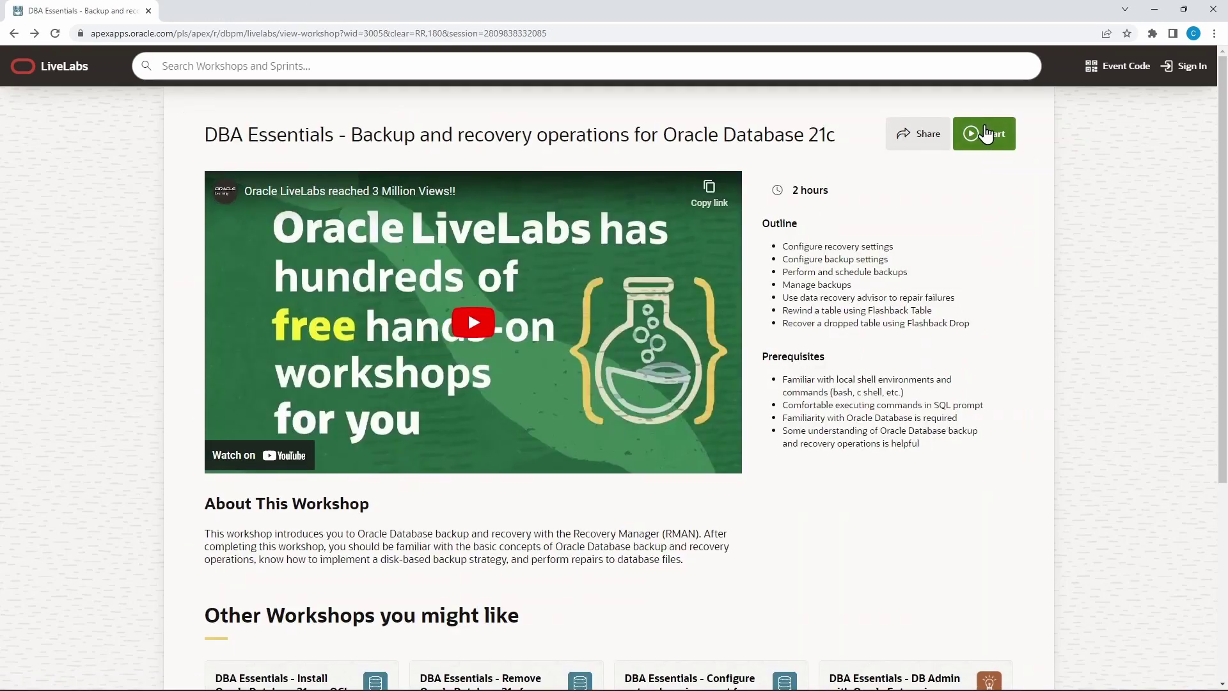
{"action": "left_click", "coordinate": [982, 137]}
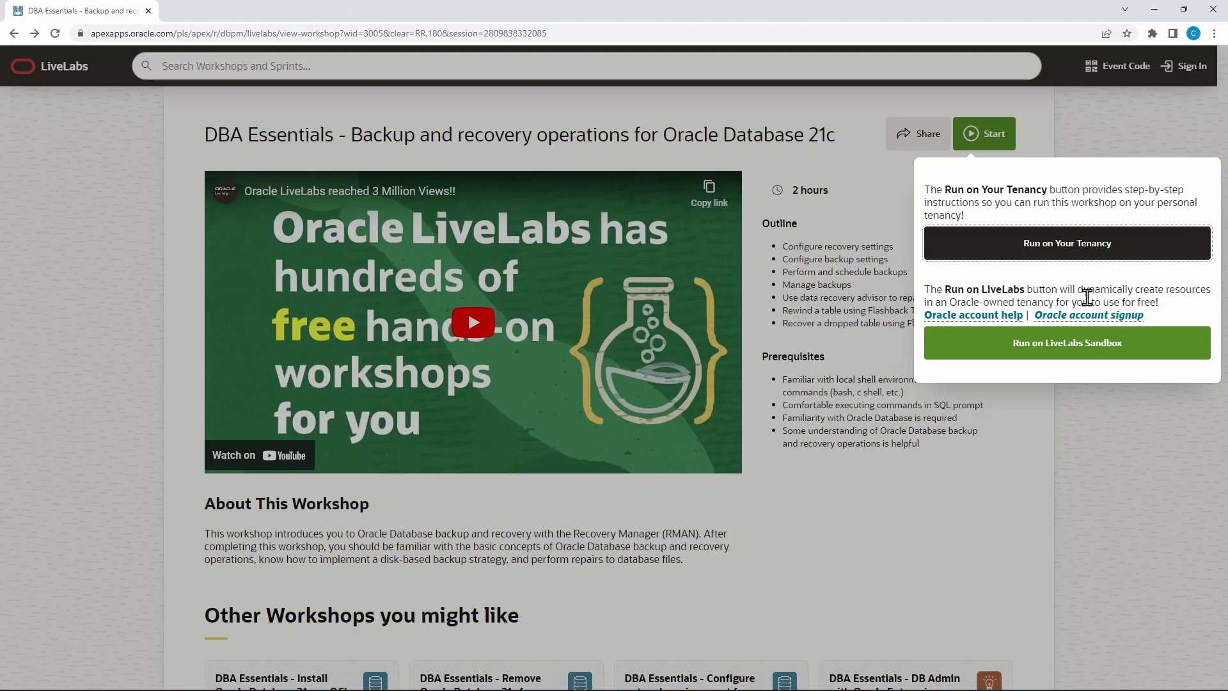
{"action": "left_click", "coordinate": [1075, 349]}
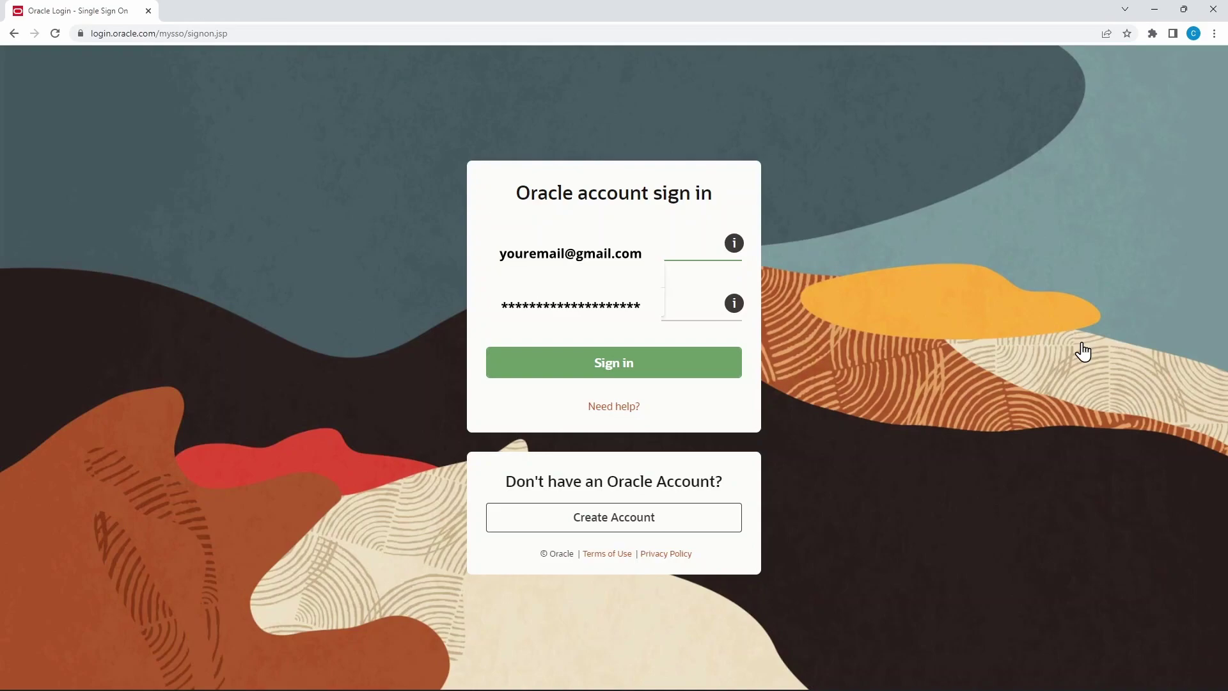
Sign in to the Oracle account and open the workshop's LiveLabs Sandbox reservation form
{"action": "key", "text": "Tab"}
{"action": "left_click", "coordinate": [659, 366]}
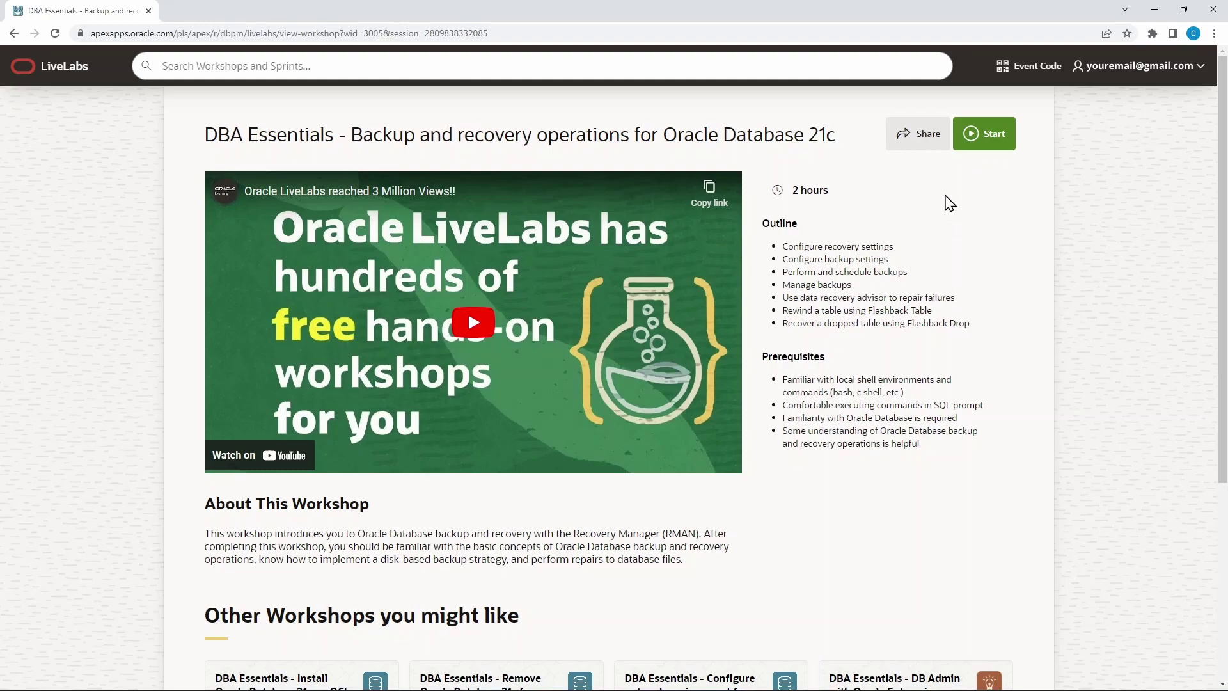
{"action": "left_click", "coordinate": [990, 134]}
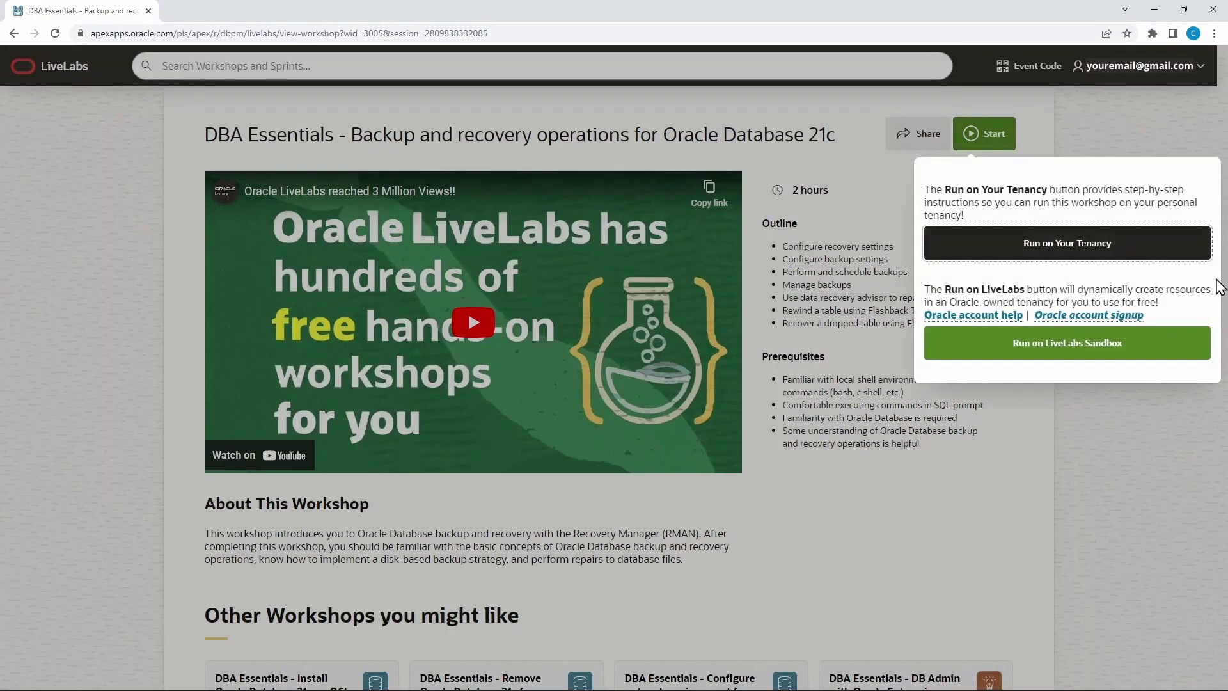
{"action": "left_click", "coordinate": [1086, 345]}
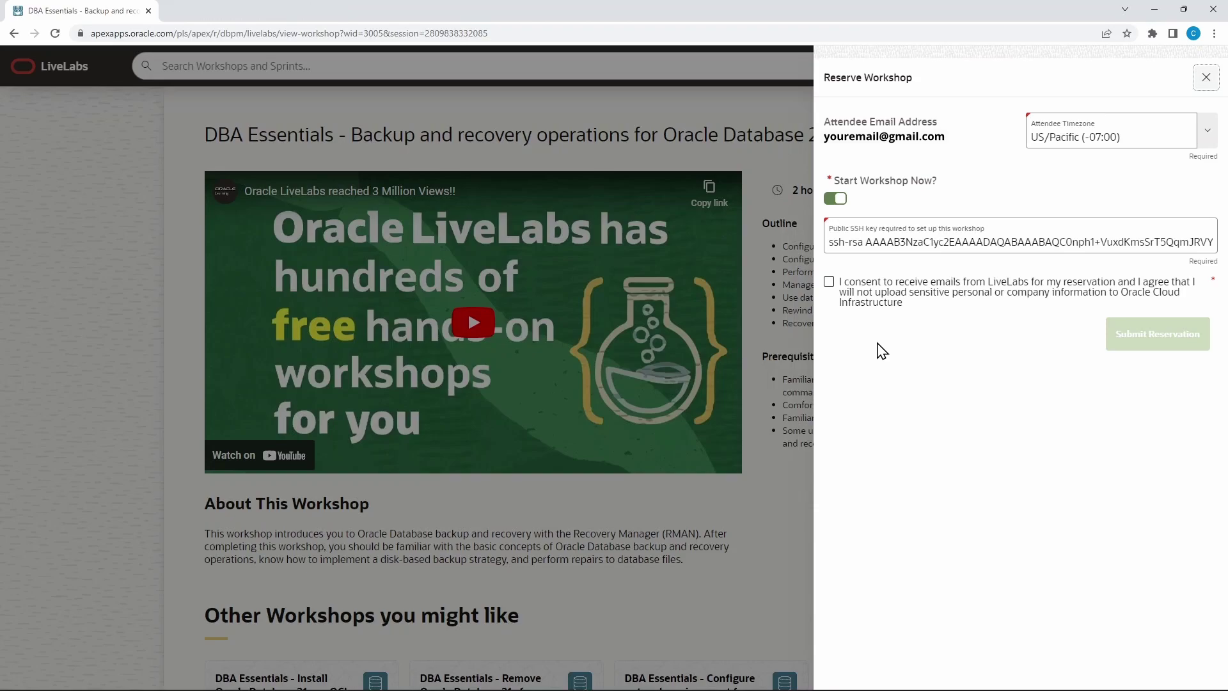
Accept the reservation's e-mail and data consent and highlight the required public SSH key
{"action": "left_click", "coordinate": [830, 283]}
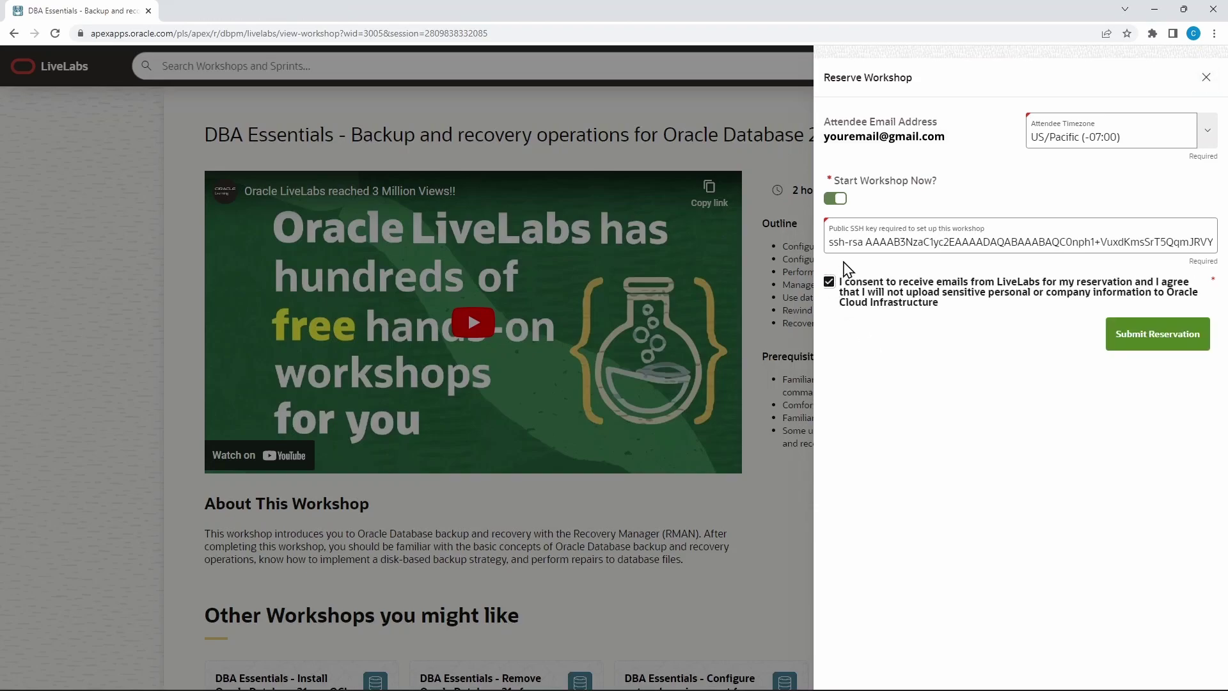
{"action": "left_click_drag", "start_coordinate": [833, 240], "coordinate": [1215, 232]}
{"action": "left_click_drag", "start_coordinate": [1028, 224], "coordinate": [816, 259]}
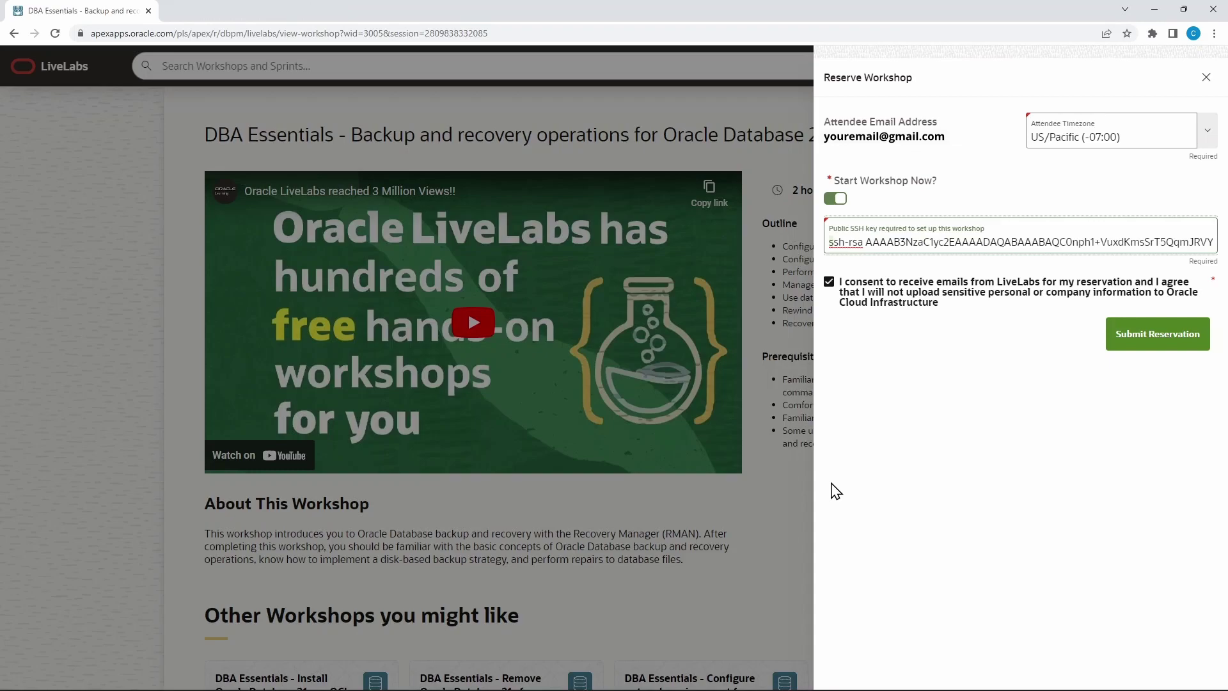
Search Windows for "putty" and open the web results for it
{"action": "key", "text": "super+s"}
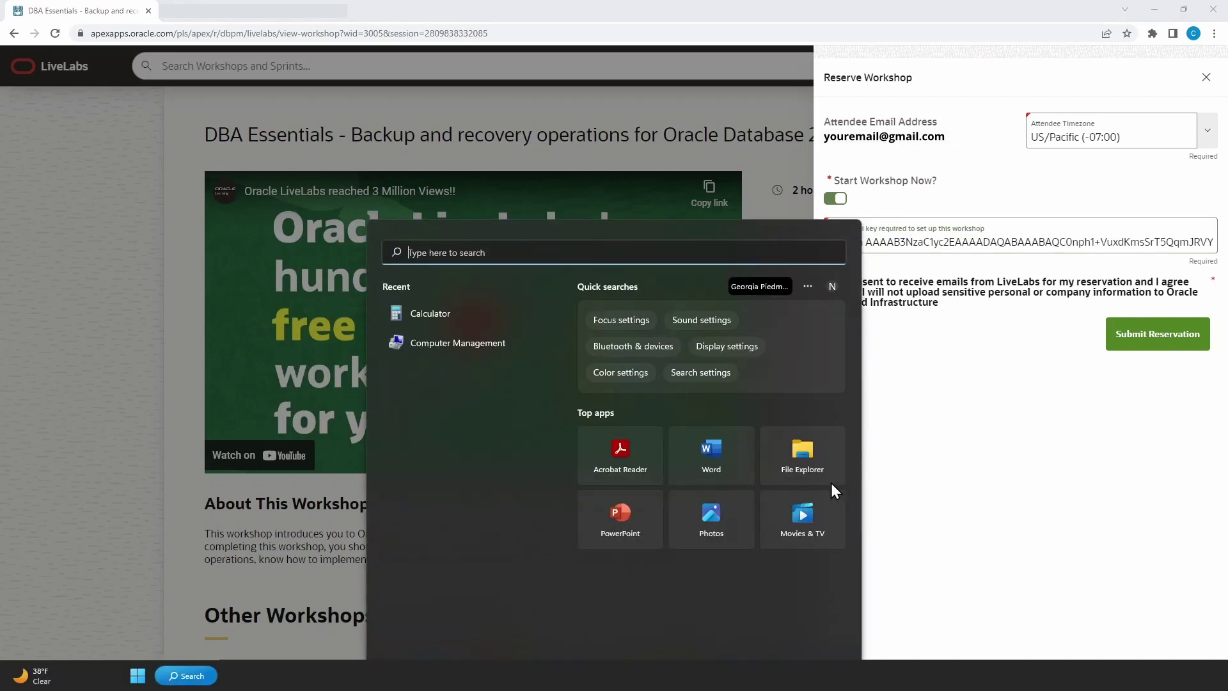
{"action": "type", "text": "pu"}
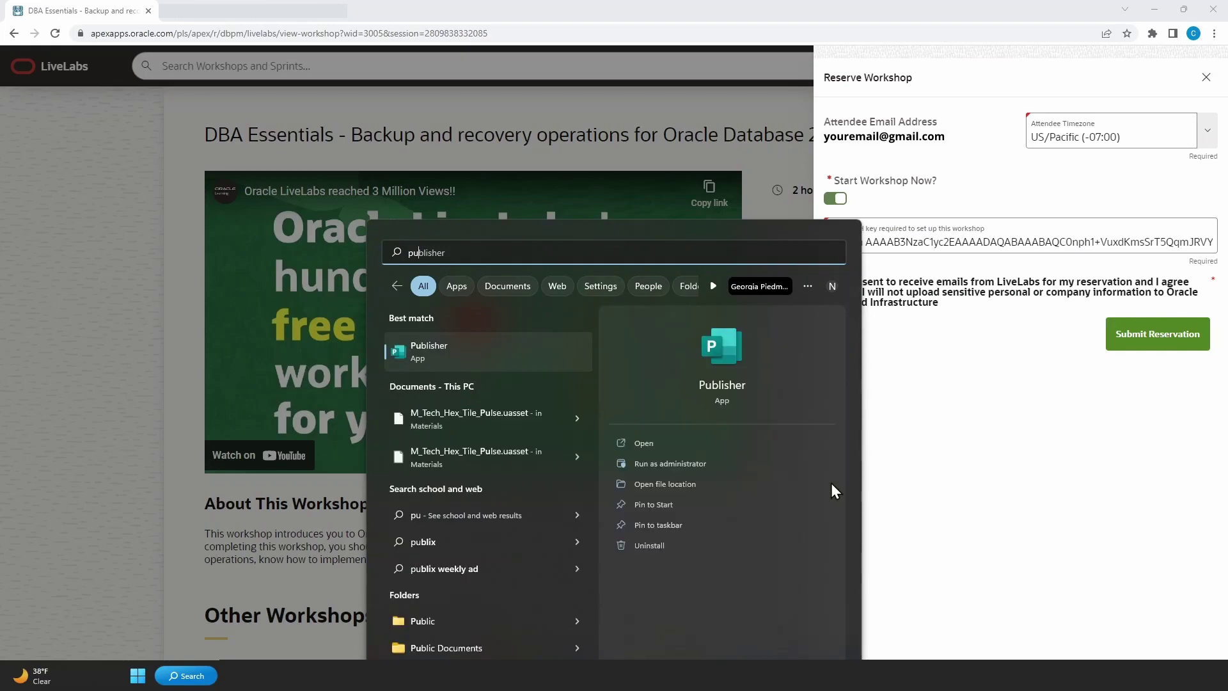
{"action": "type", "text": "tty"}
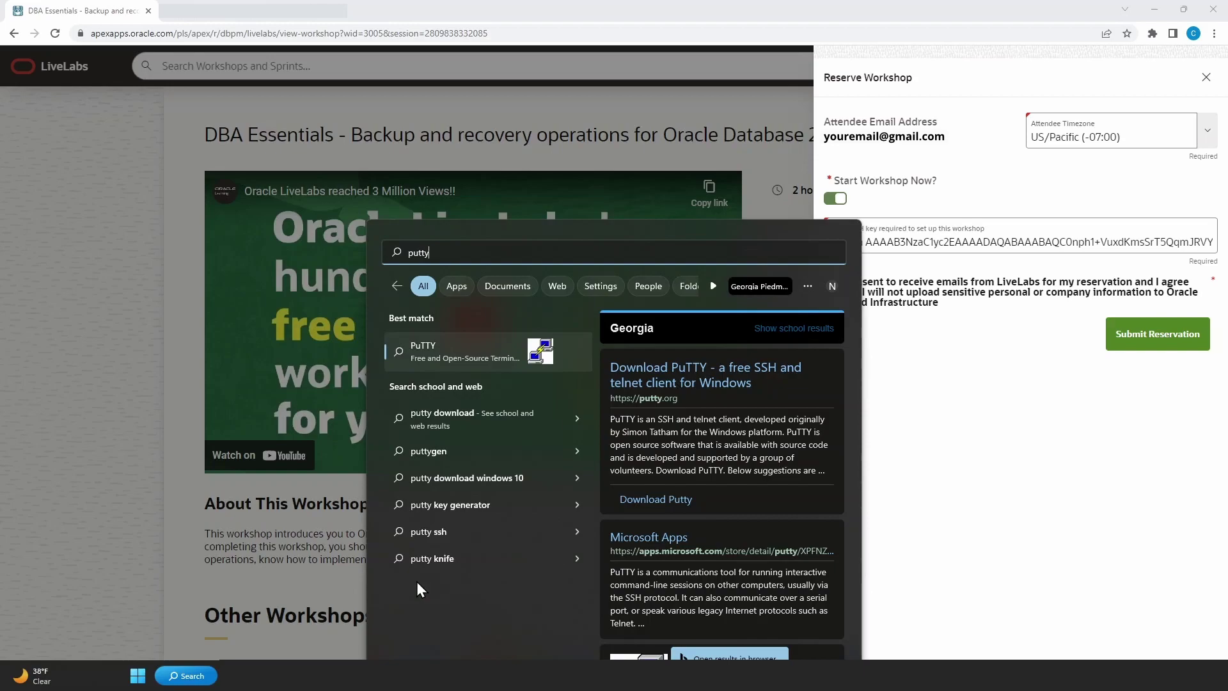
{"action": "left_click", "coordinate": [216, 588]}
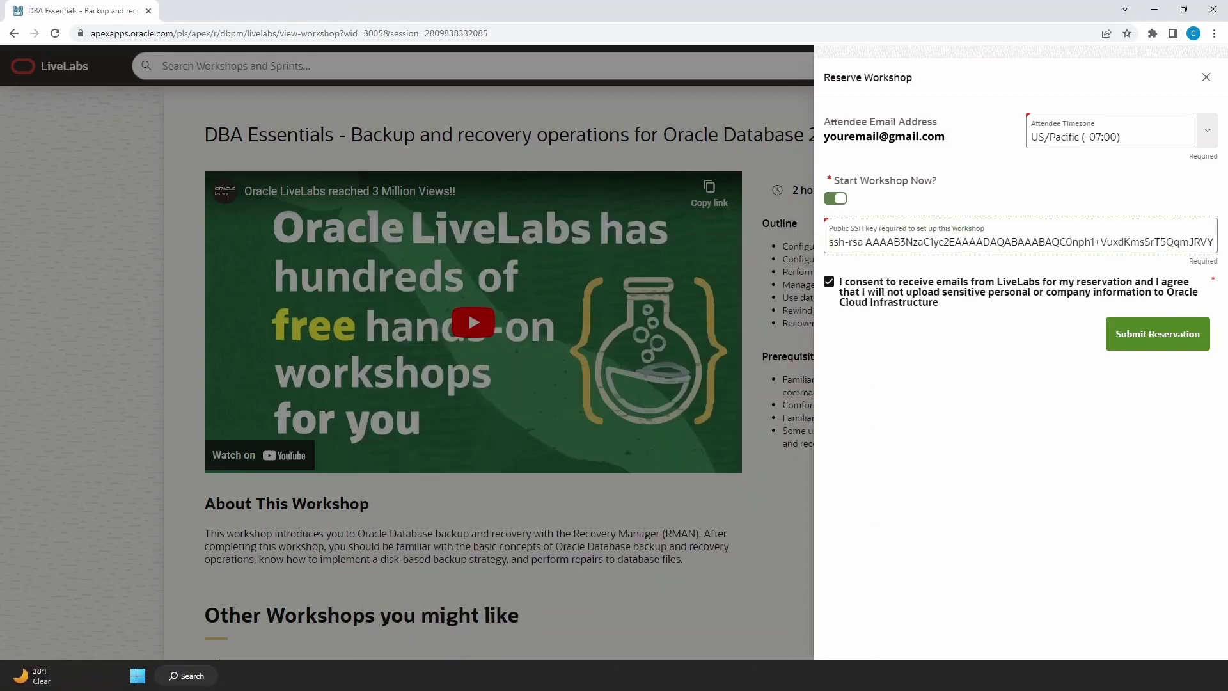
{"action": "left_click", "coordinate": [186, 675]}
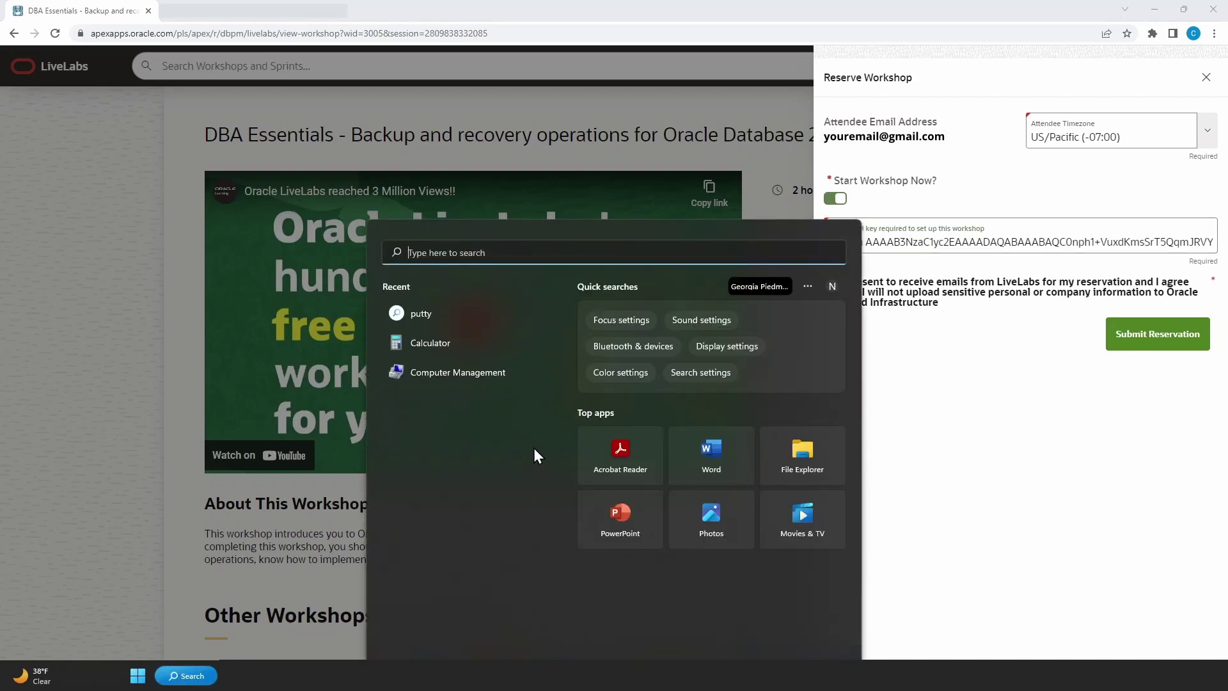
{"action": "left_click", "coordinate": [432, 313]}
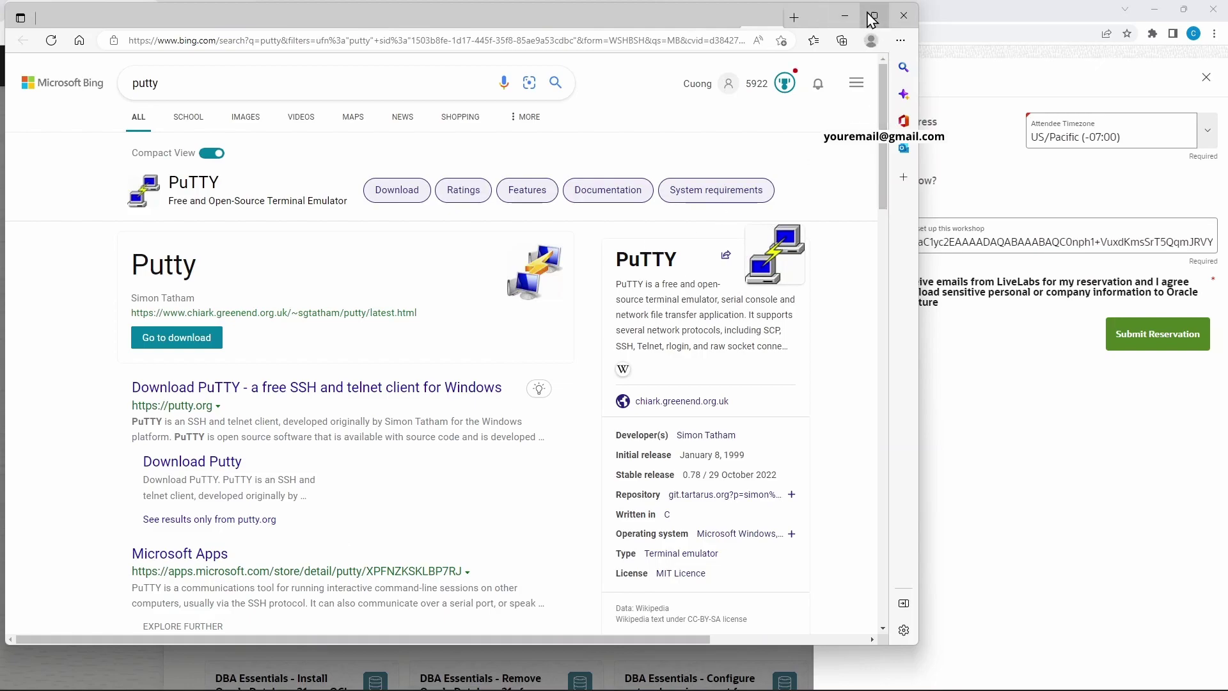
Try to get PuTTY in the Store app from its Microsoft Apps web listing
{"action": "left_click", "coordinate": [208, 568]}
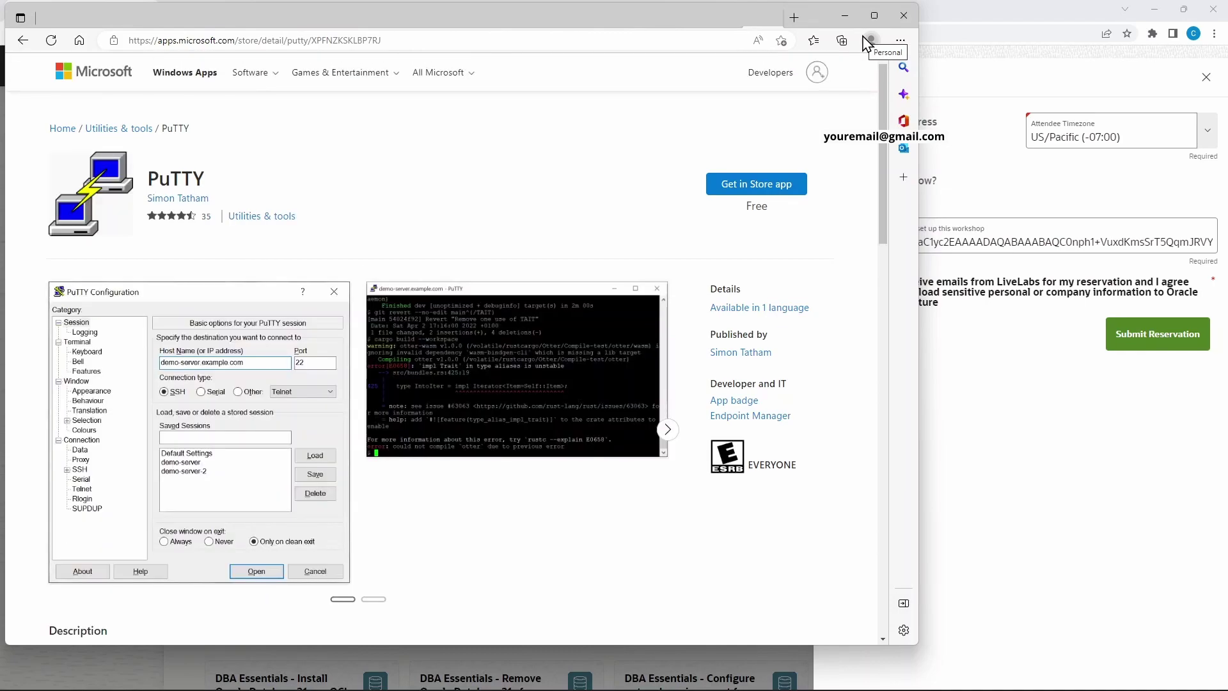
{"action": "left_click", "coordinate": [771, 191]}
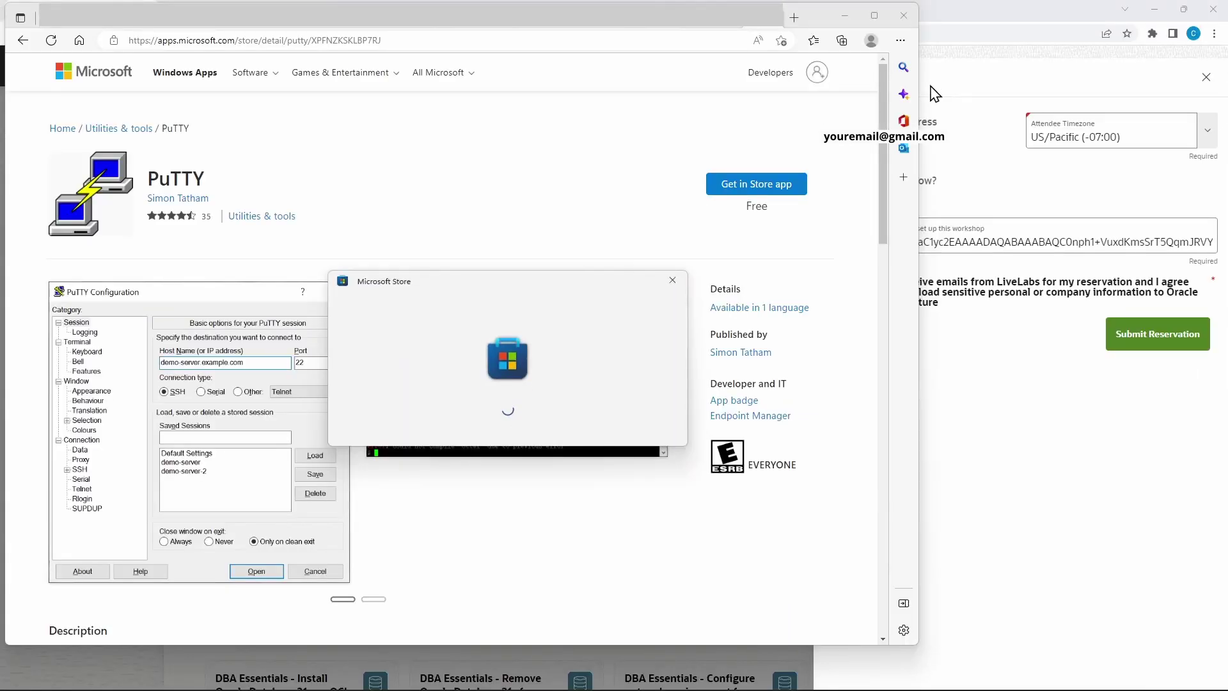
{"action": "left_click", "coordinate": [845, 15]}
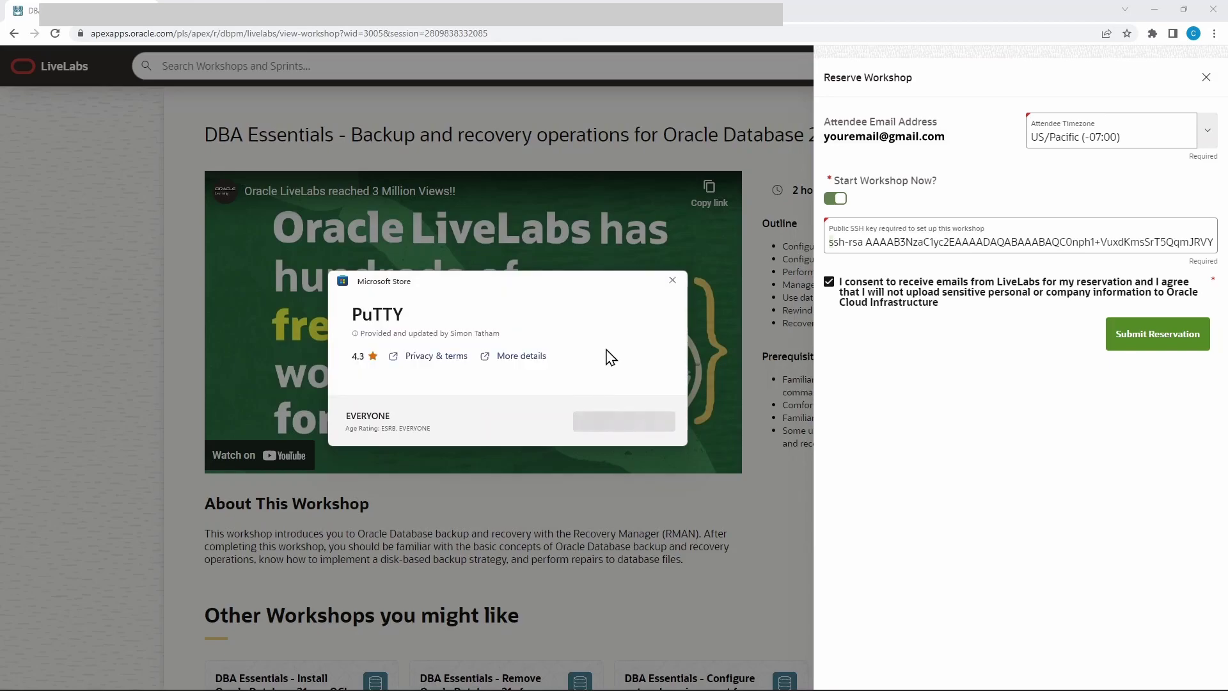
{"action": "left_click", "coordinate": [672, 281]}
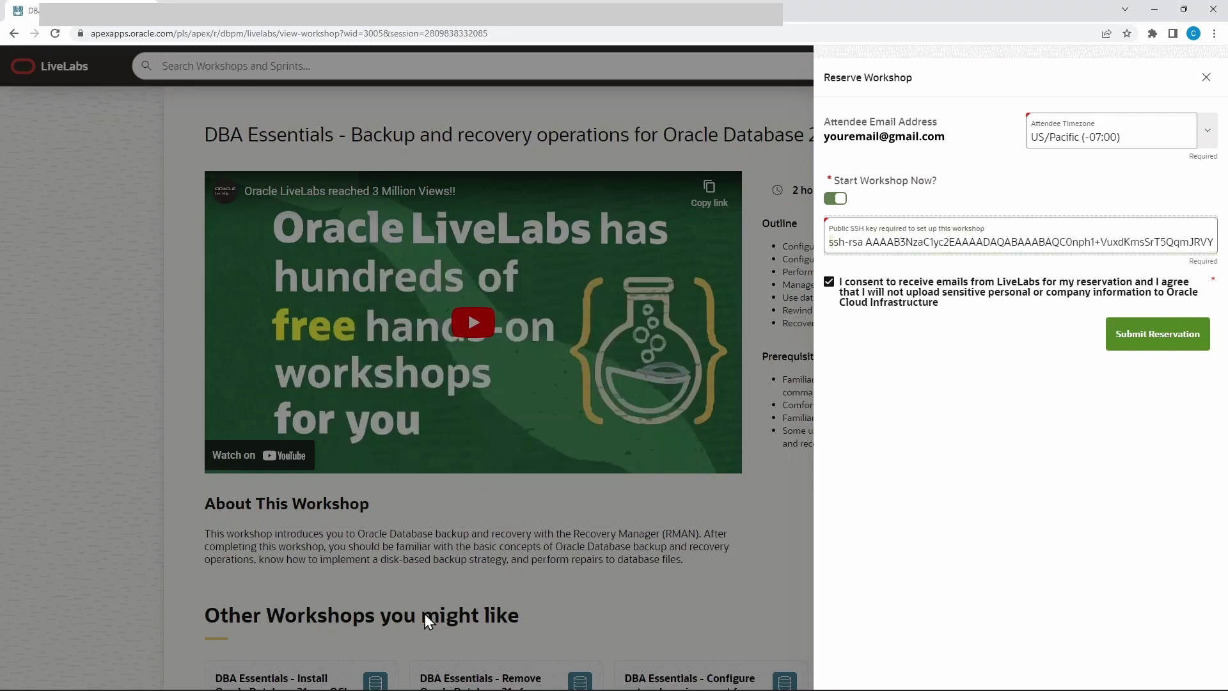
Search Windows for "microsoft store", open the Microsoft Store app and maximize its window
{"action": "key", "text": "super+s"}
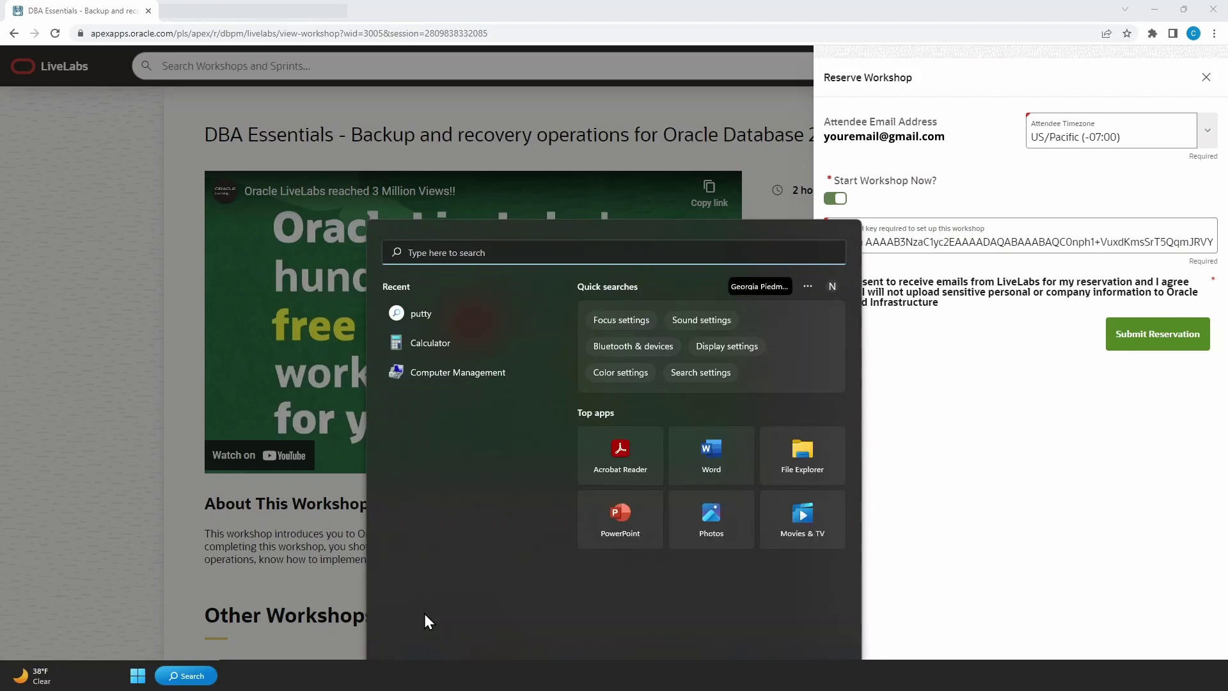
{"action": "type", "text": "m"}
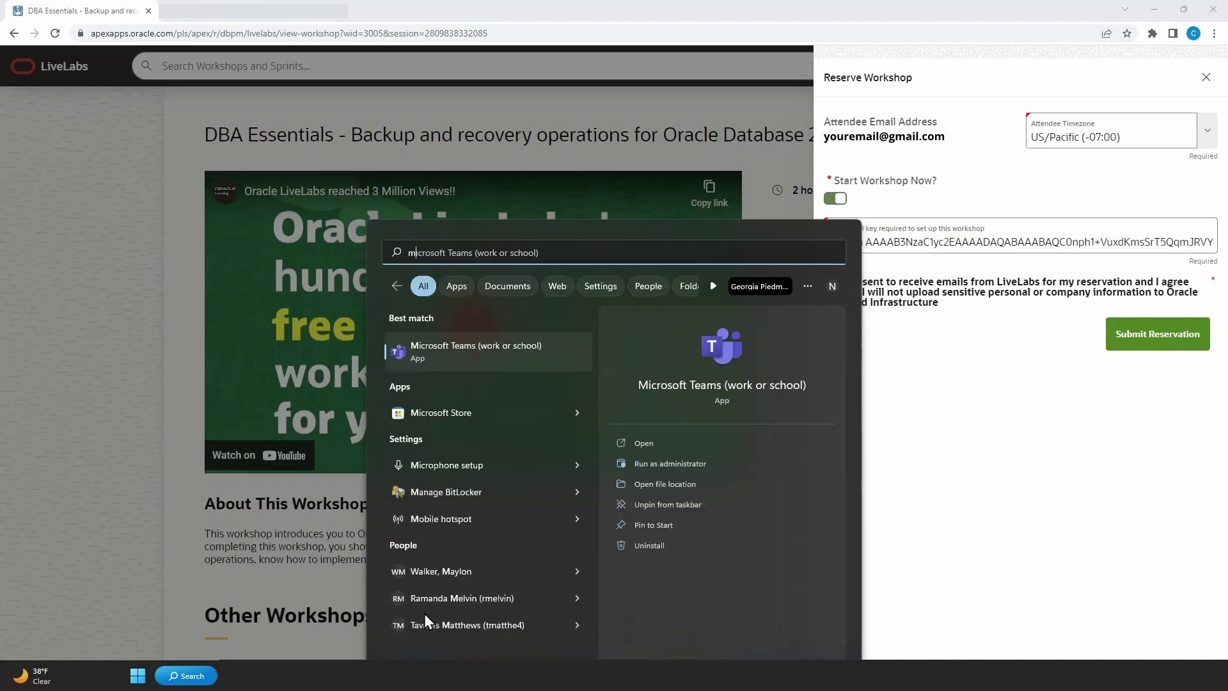
{"action": "type", "text": "icros"}
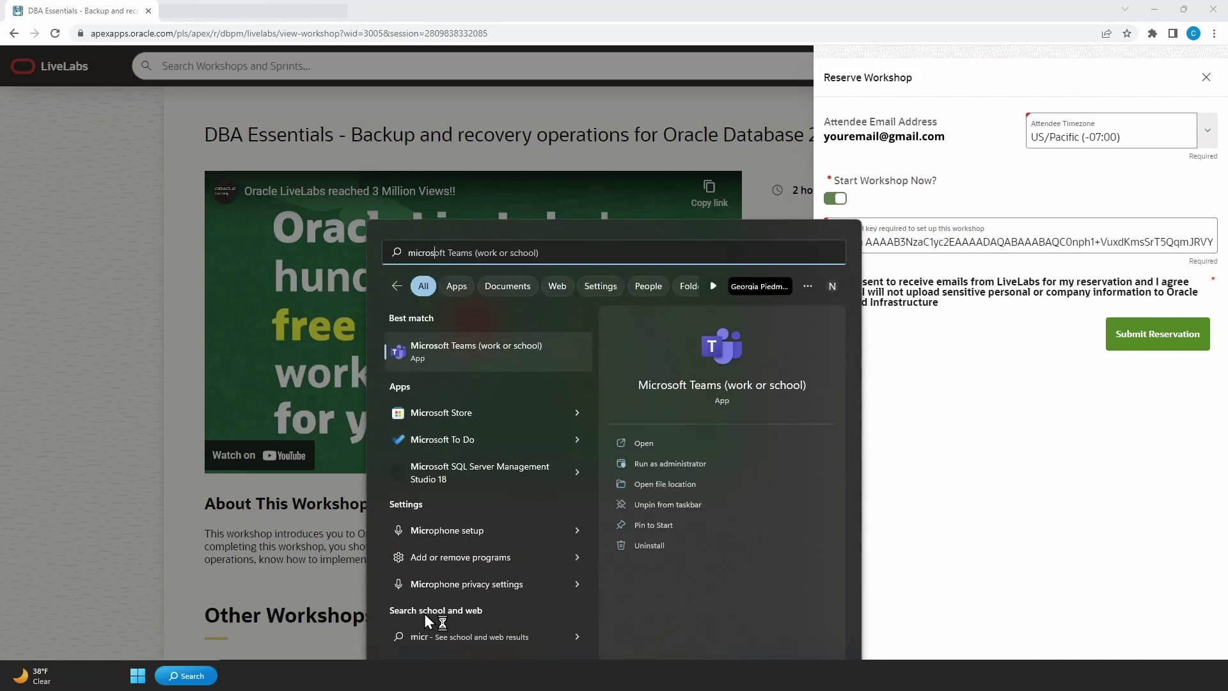
{"action": "type", "text": "oft store"}
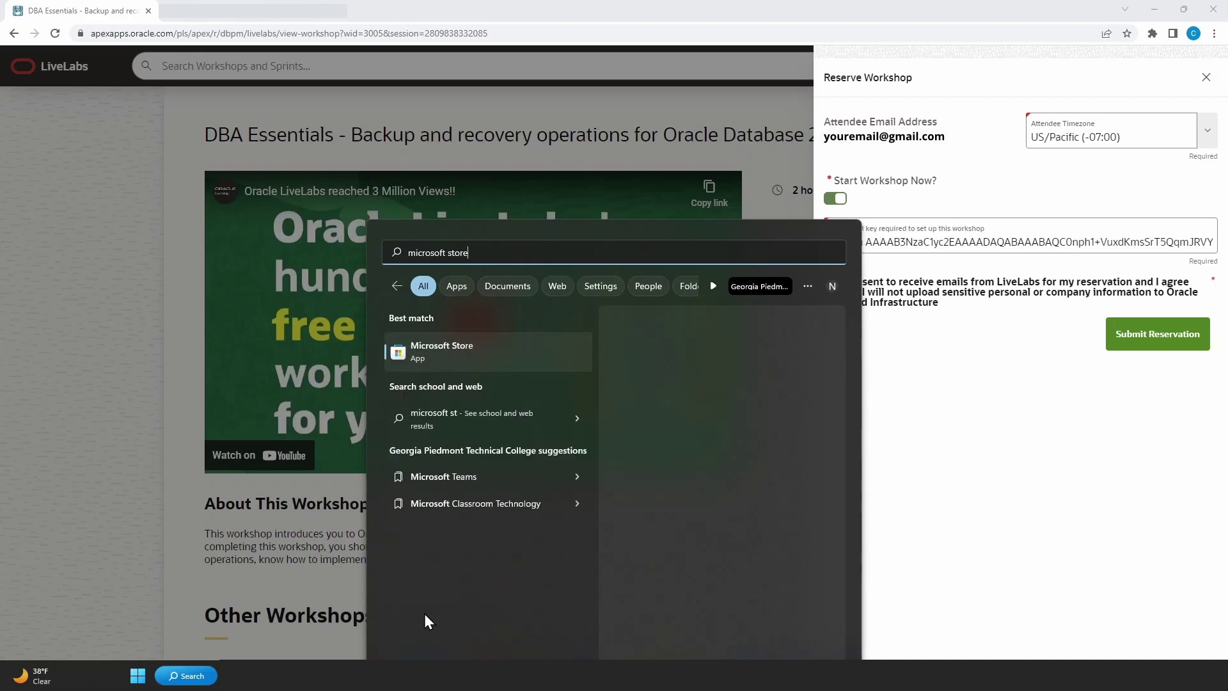
{"action": "left_click", "coordinate": [459, 359]}
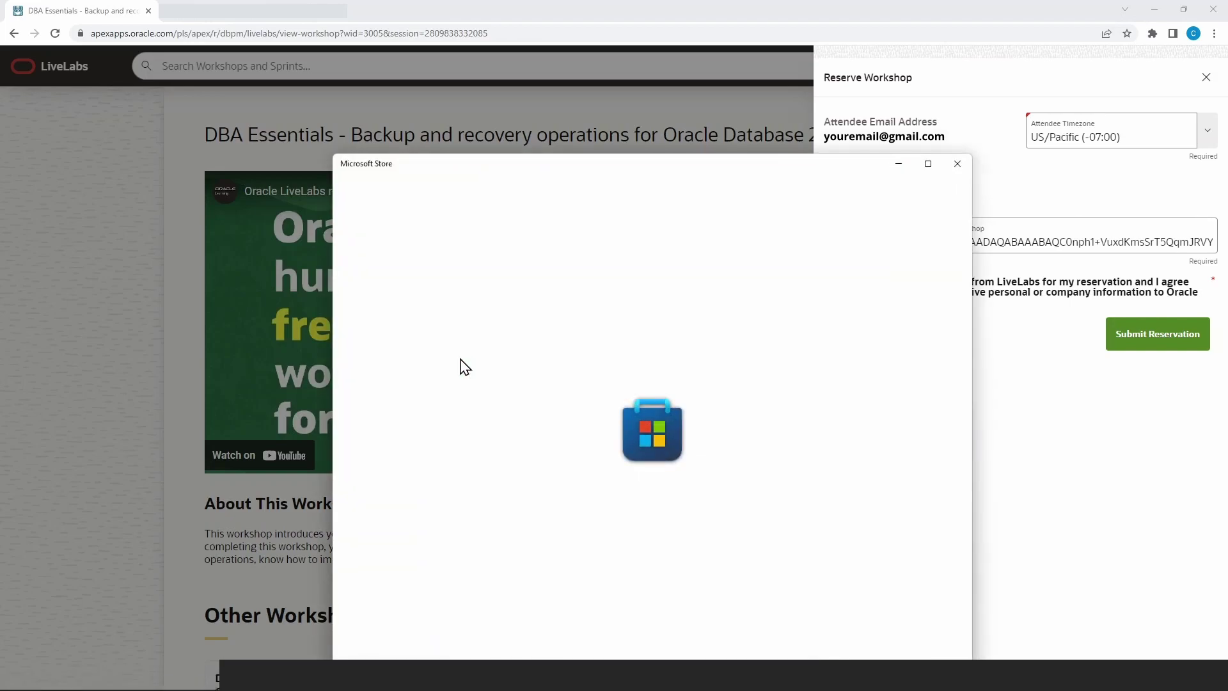
{"action": "left_click", "coordinate": [929, 165]}
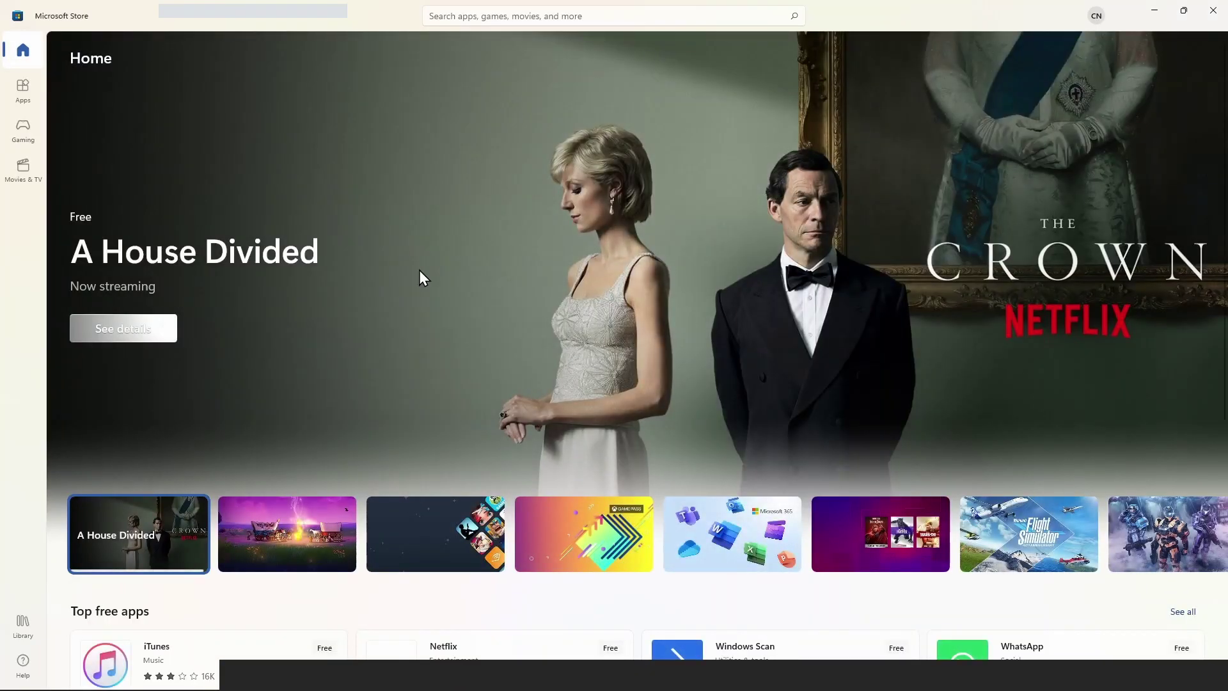
Search the store for "putty" and open the PuTTY app page
{"action": "left_click", "coordinate": [493, 16]}
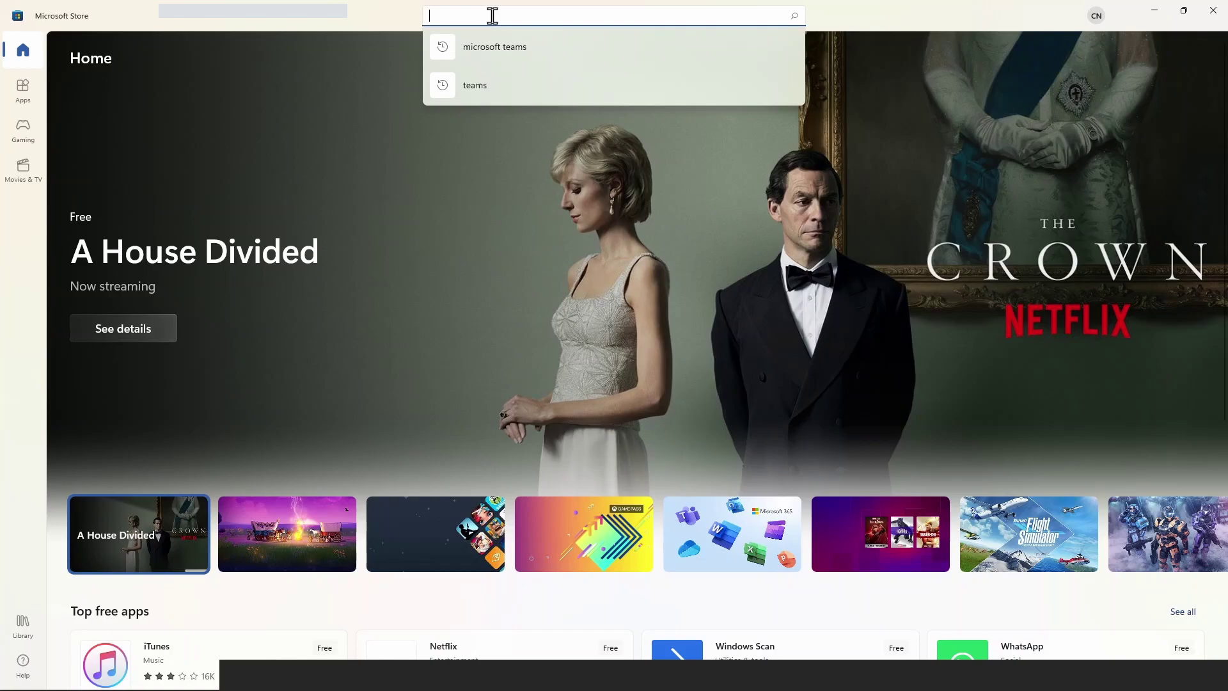
{"action": "type", "text": "pu"}
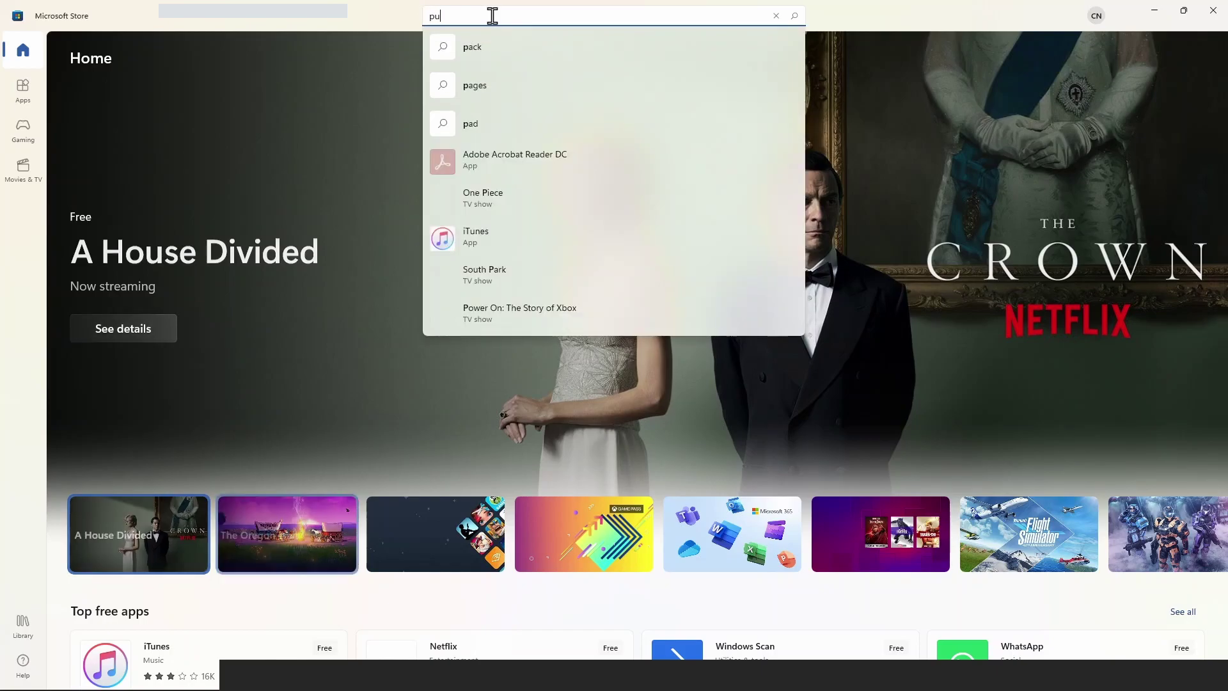
{"action": "type", "text": "tty"}
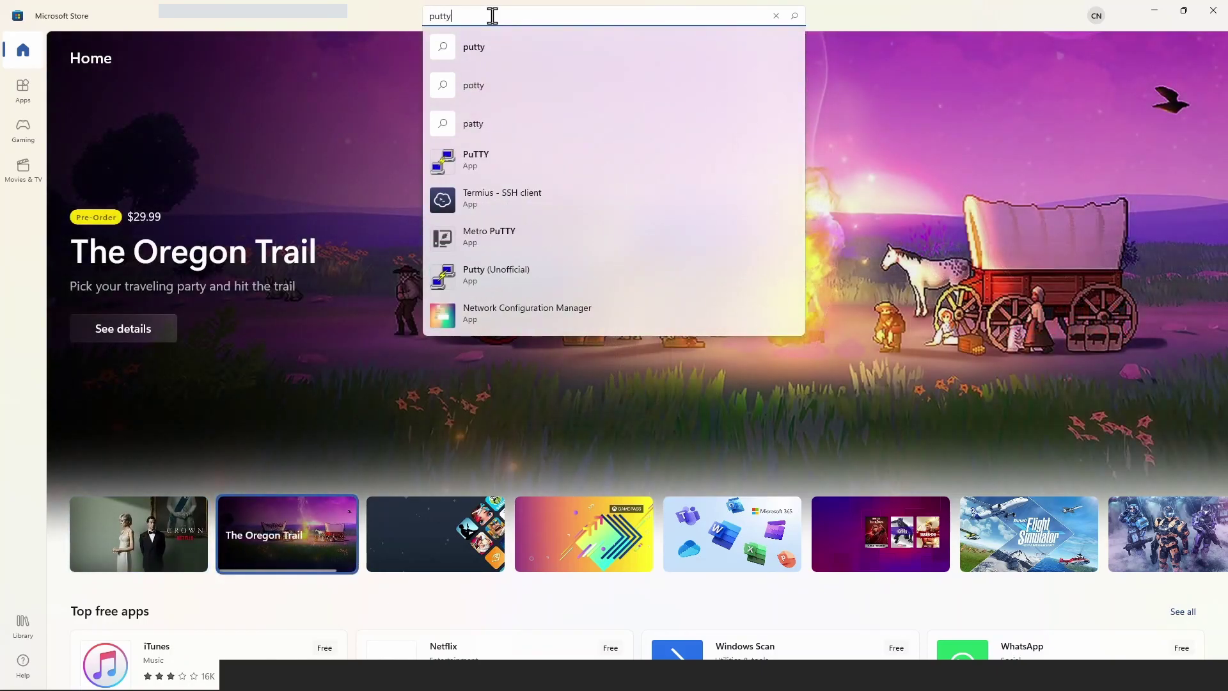
{"action": "left_click", "coordinate": [459, 167]}
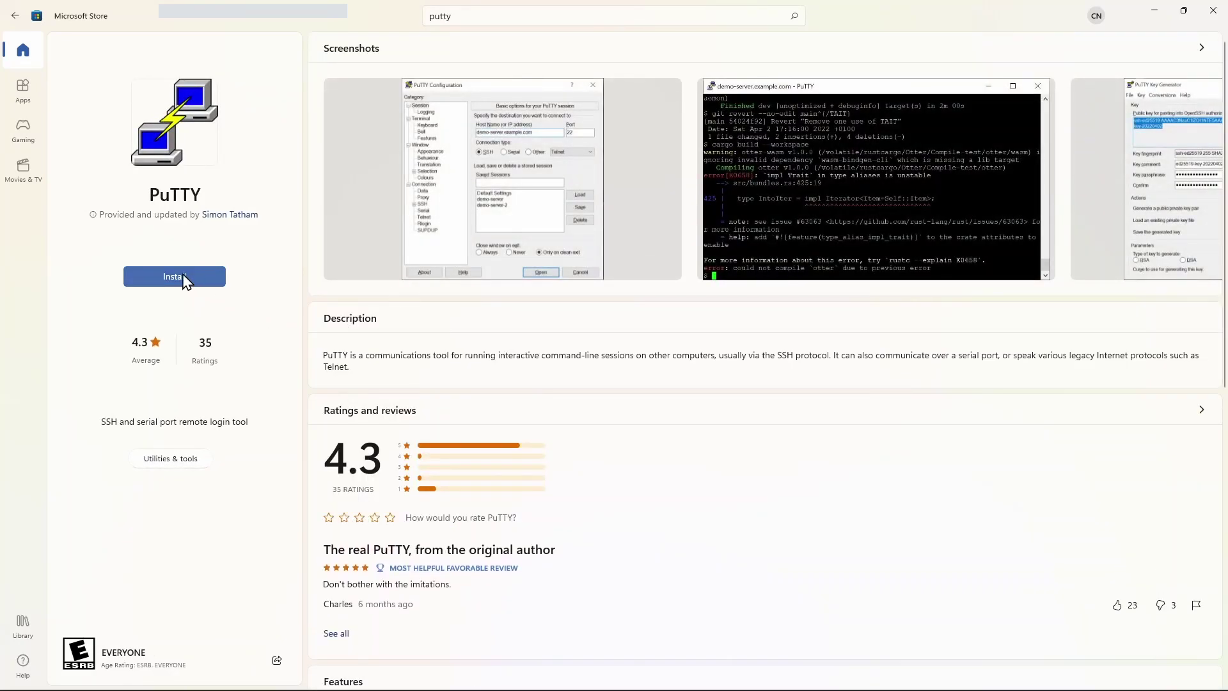
Install PuTTY from its store page and launch it through a Windows search for "put"
{"action": "left_click", "coordinate": [183, 276]}
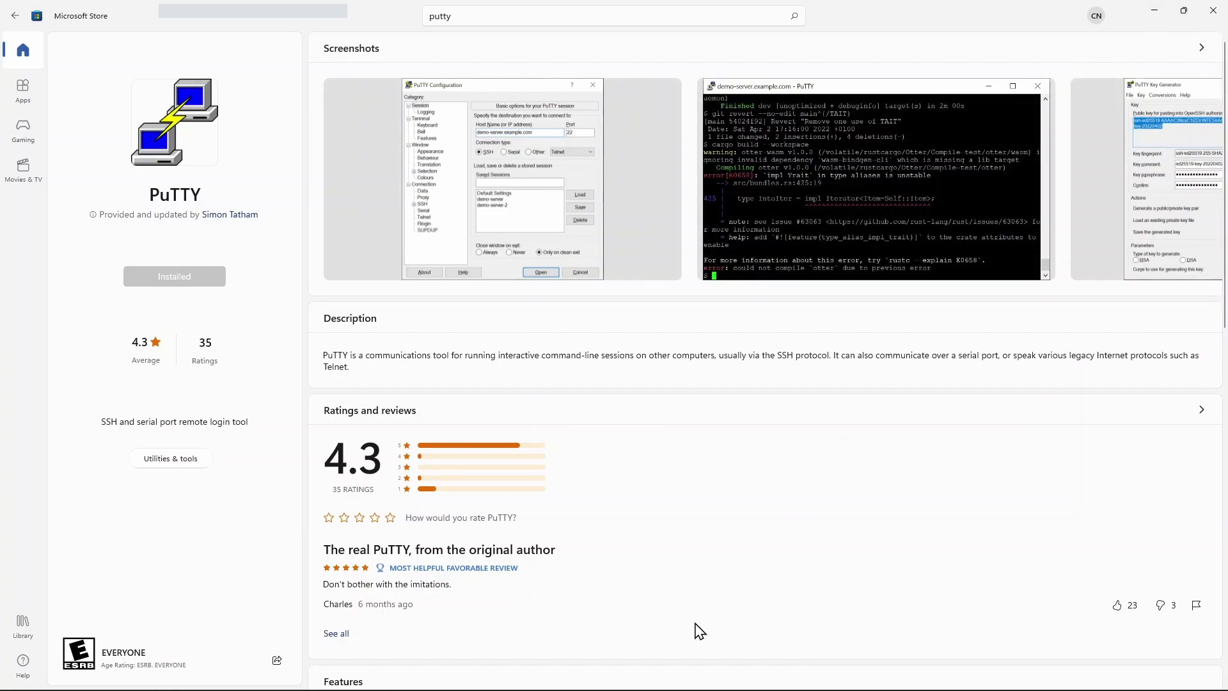
{"action": "key", "text": "super+s"}
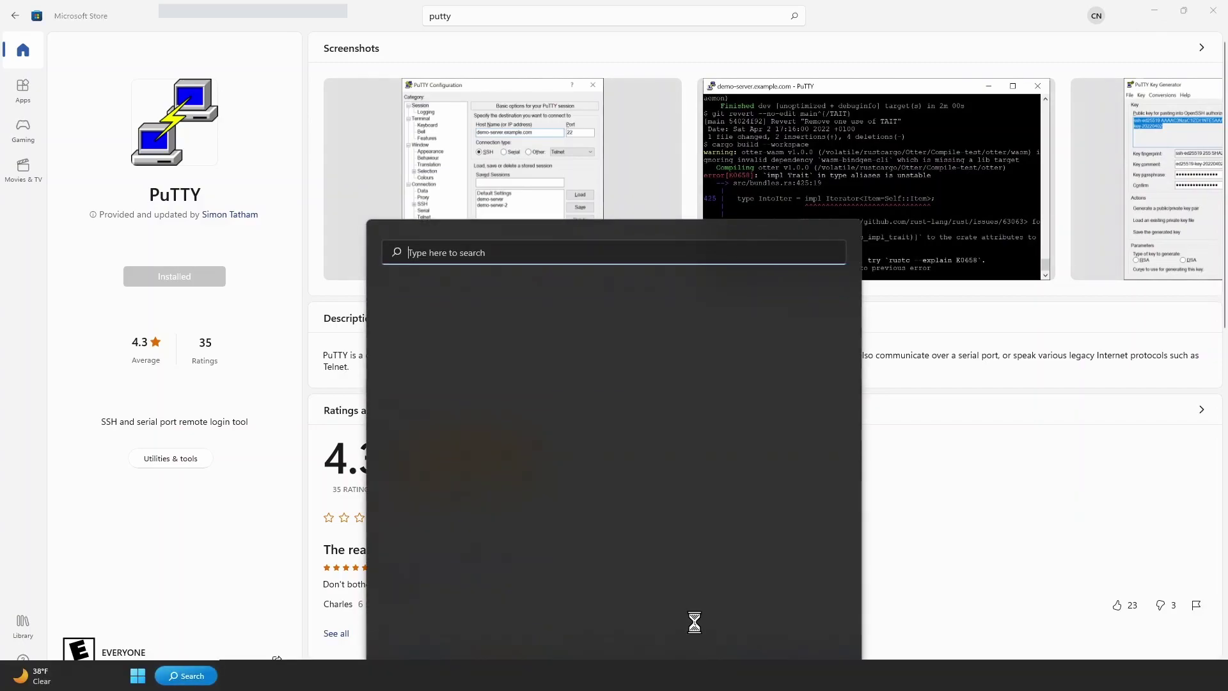
{"action": "type", "text": "put"}
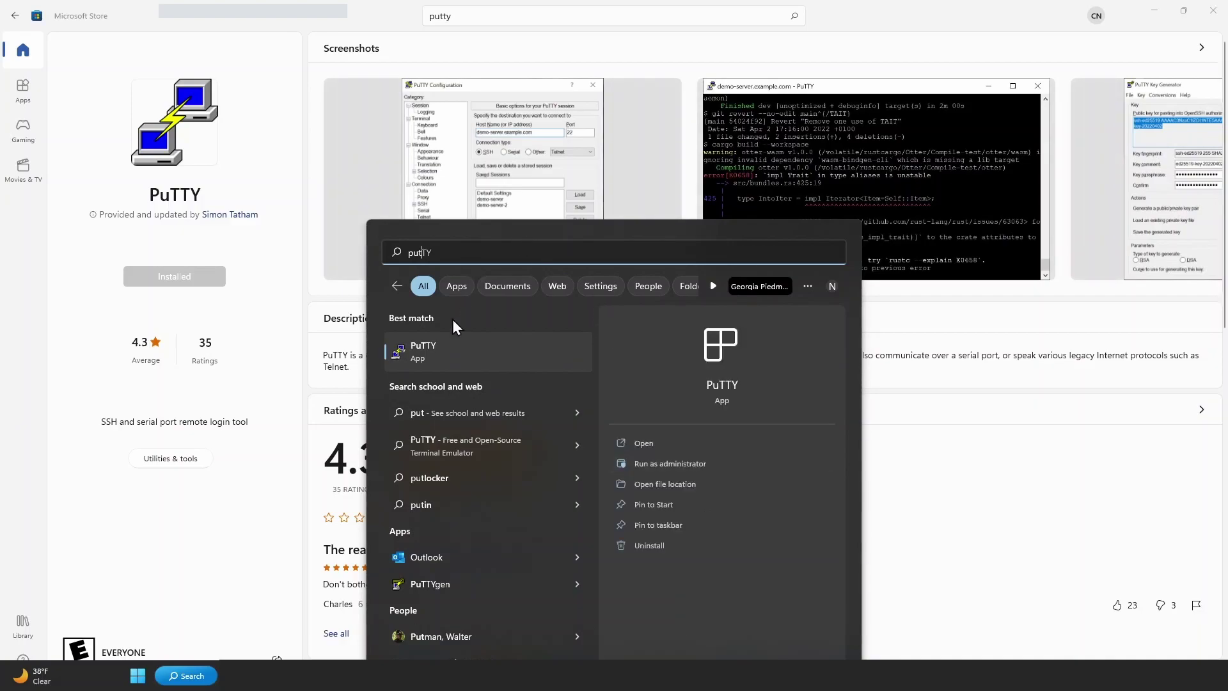
{"action": "left_click", "coordinate": [425, 364]}
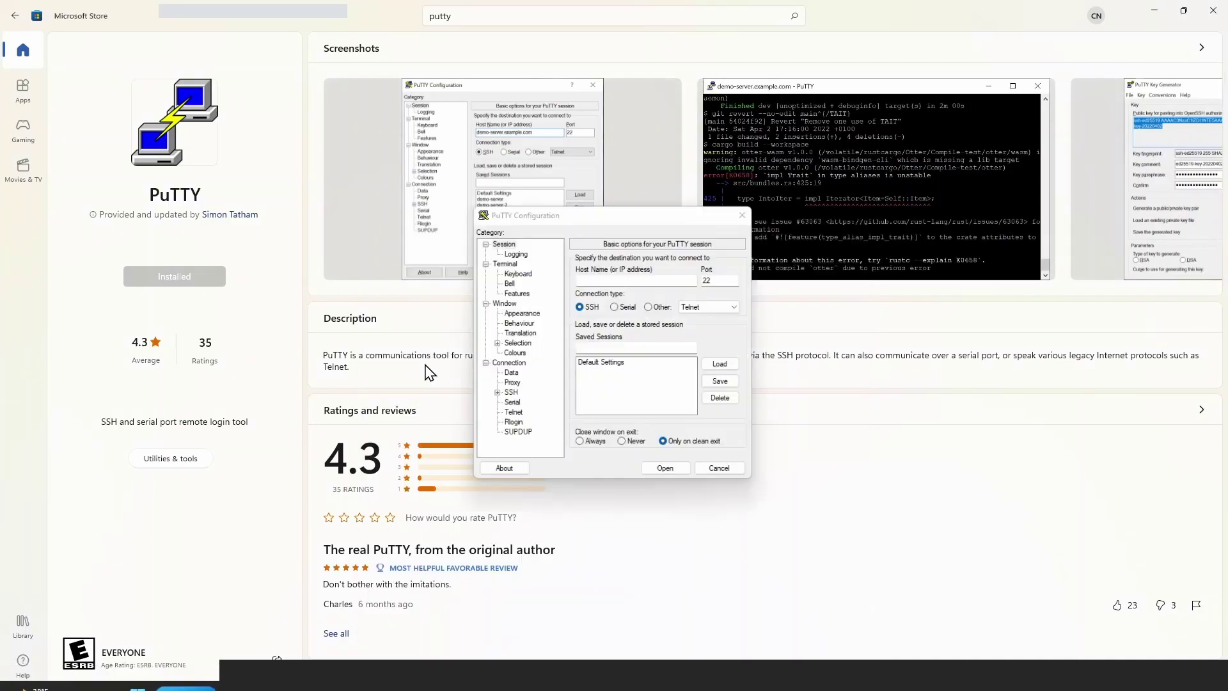
{"action": "left_click", "coordinate": [429, 371]}
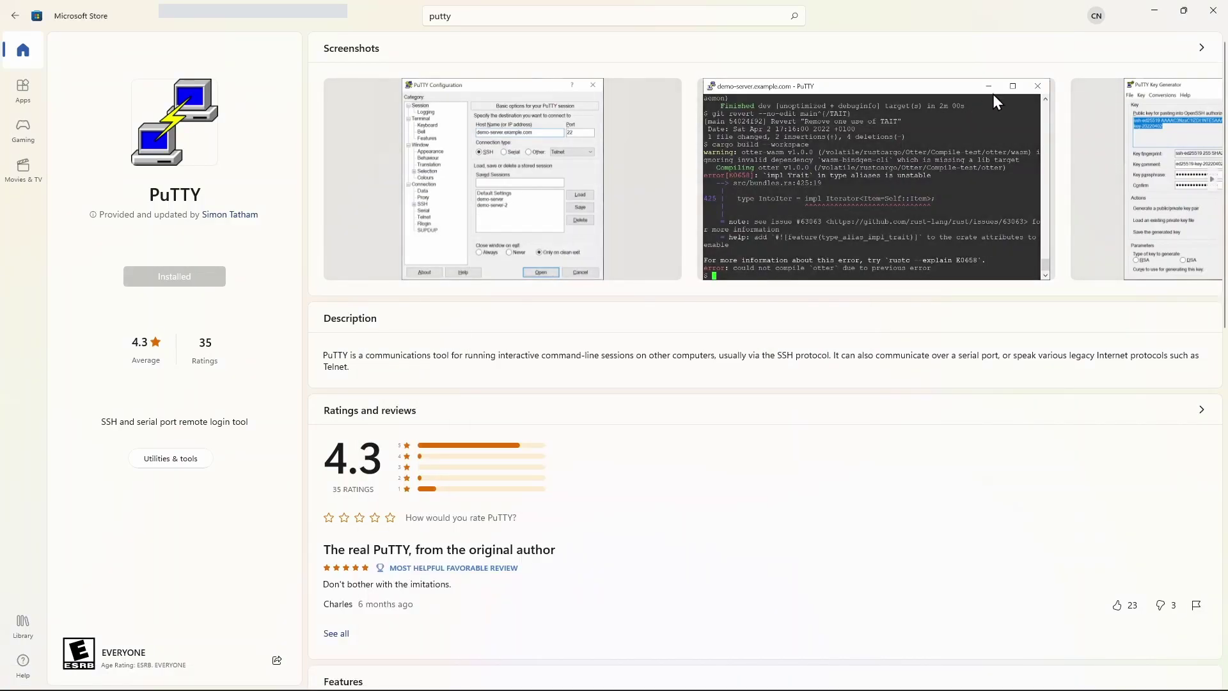
Minimize the Microsoft Store and cancel the PuTTY Configuration window to return to the reservation form
{"action": "left_click", "coordinate": [1156, 12]}
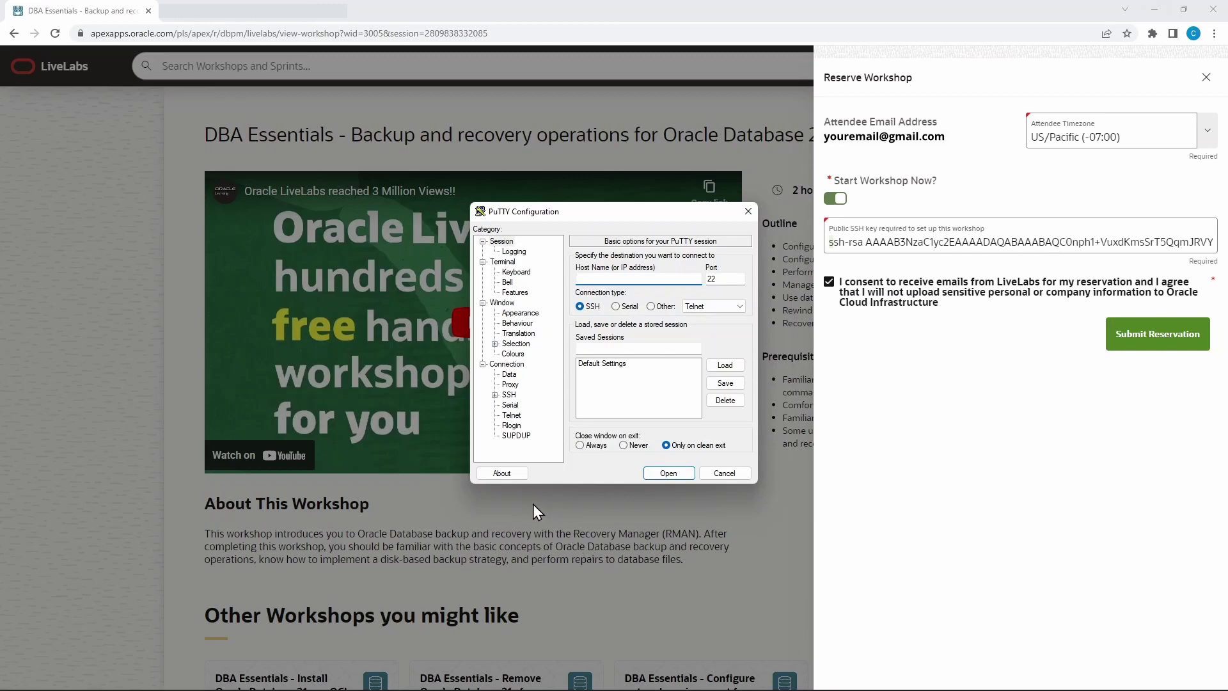
{"action": "left_click", "coordinate": [725, 474]}
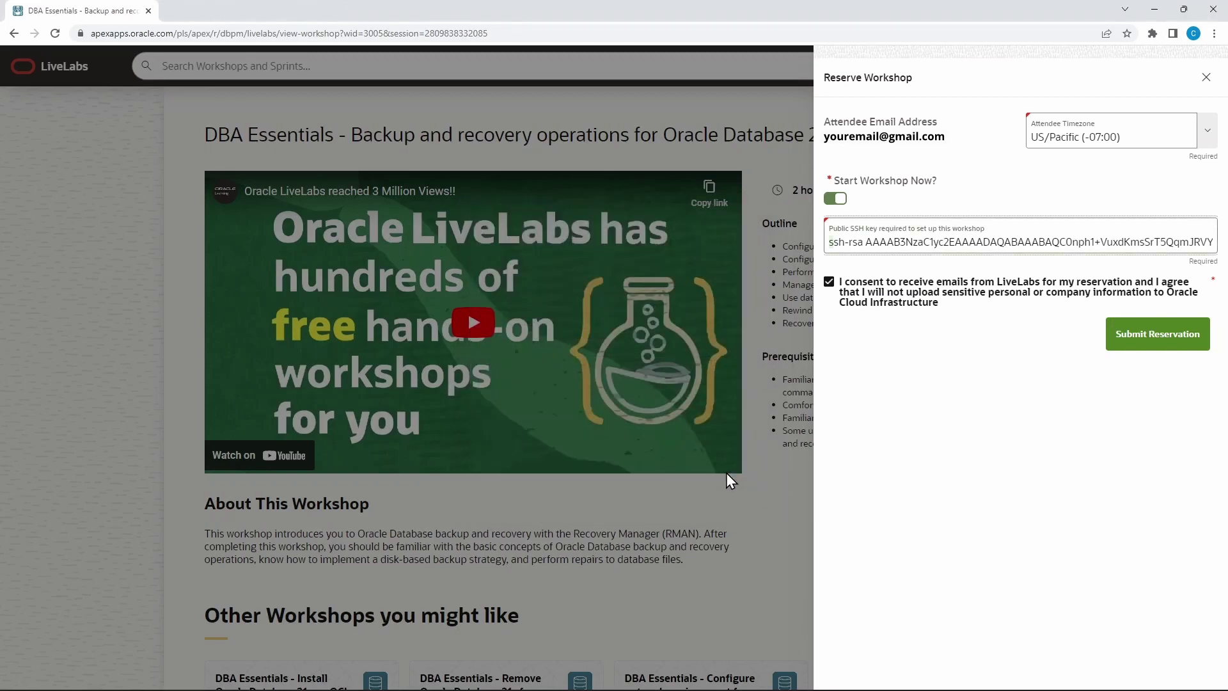
Search Windows for "putty"
{"action": "key", "text": "super"}
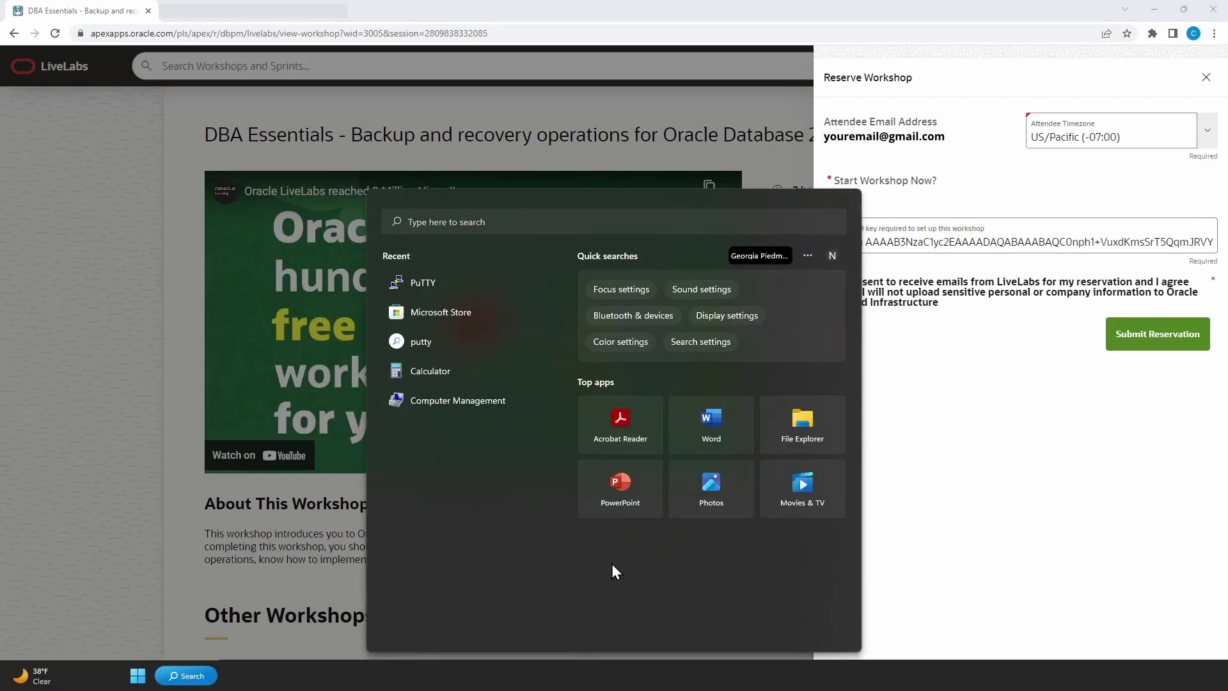
{"action": "left_click", "coordinate": [499, 222]}
{"action": "type", "text": "putty"}
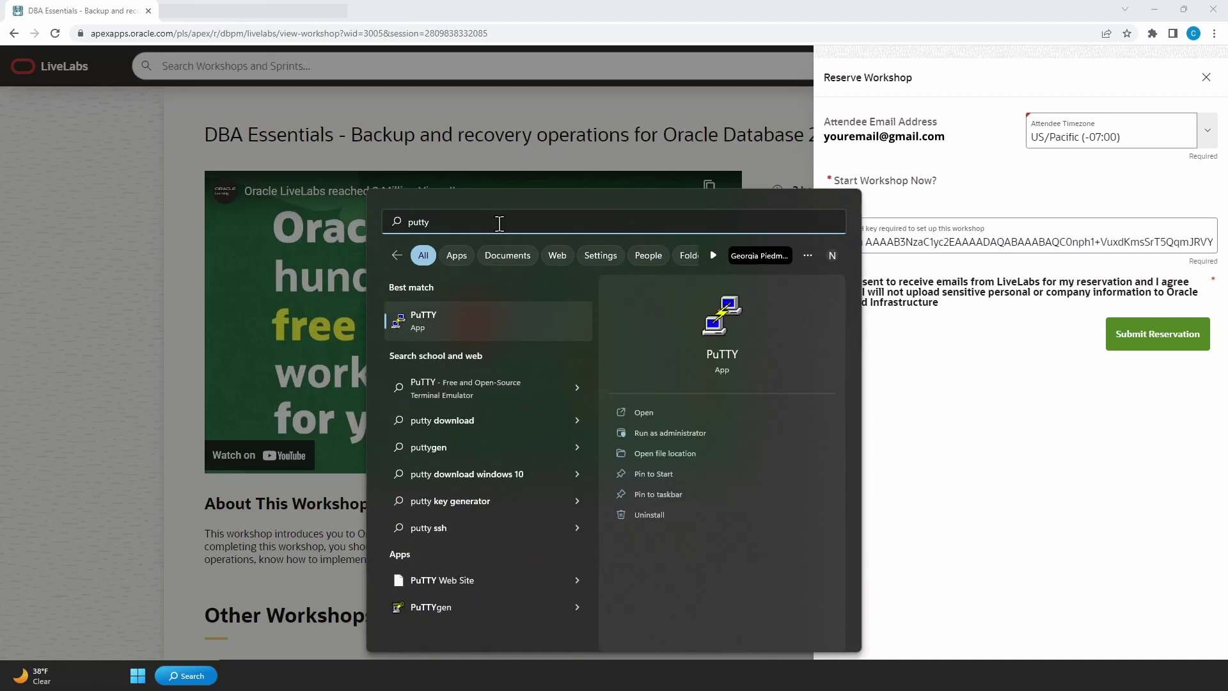
{"action": "type", "text": " ke"}
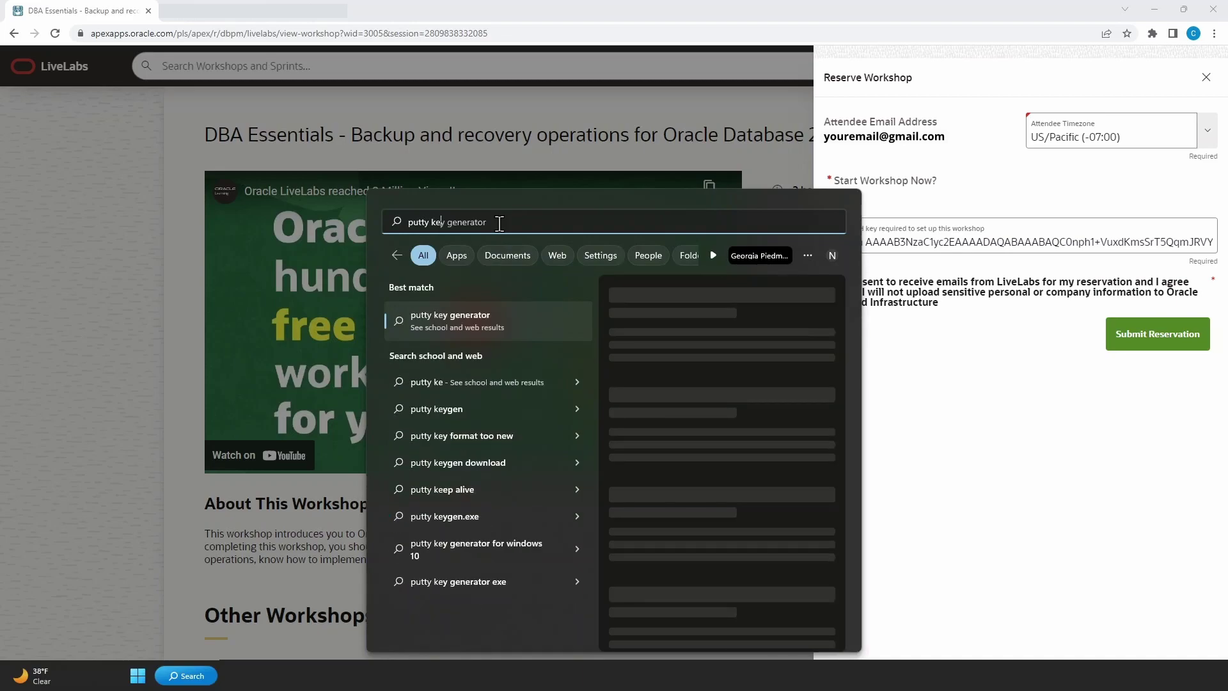
{"action": "type", "text": "y"}
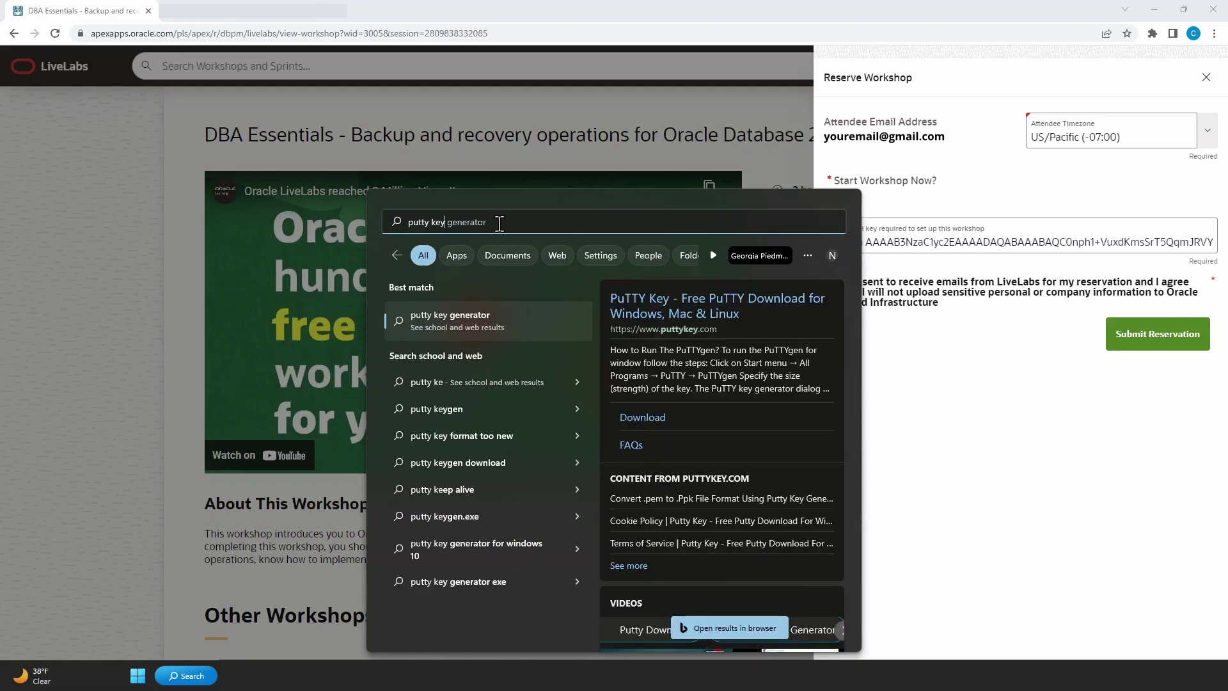
{"action": "type", "text": " genrator"}
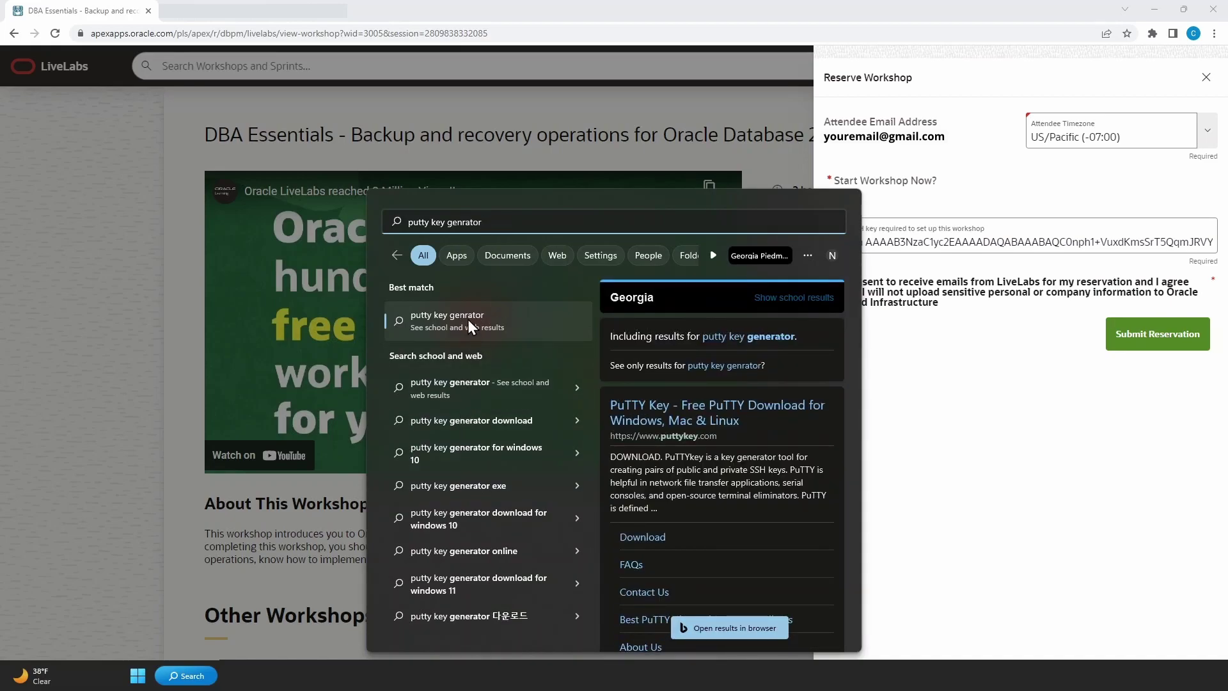
{"action": "key", "text": "BackSpace"}
{"action": "key", "text": "BackSpace"}
{"action": "key", "text": "BackSpace"}
{"action": "key", "text": "BackSpace"}
{"action": "key", "text": "BackSpace"}
{"action": "key", "text": "BackSpace"}
{"action": "key", "text": "BackSpace"}
{"action": "key", "text": "BackSpace"}
{"action": "key", "text": "BackSpace"}
{"action": "key", "text": "BackSpace"}
{"action": "key", "text": "BackSpace"}
{"action": "key", "text": "BackSpace"}
{"action": "key", "text": "BackSpace"}
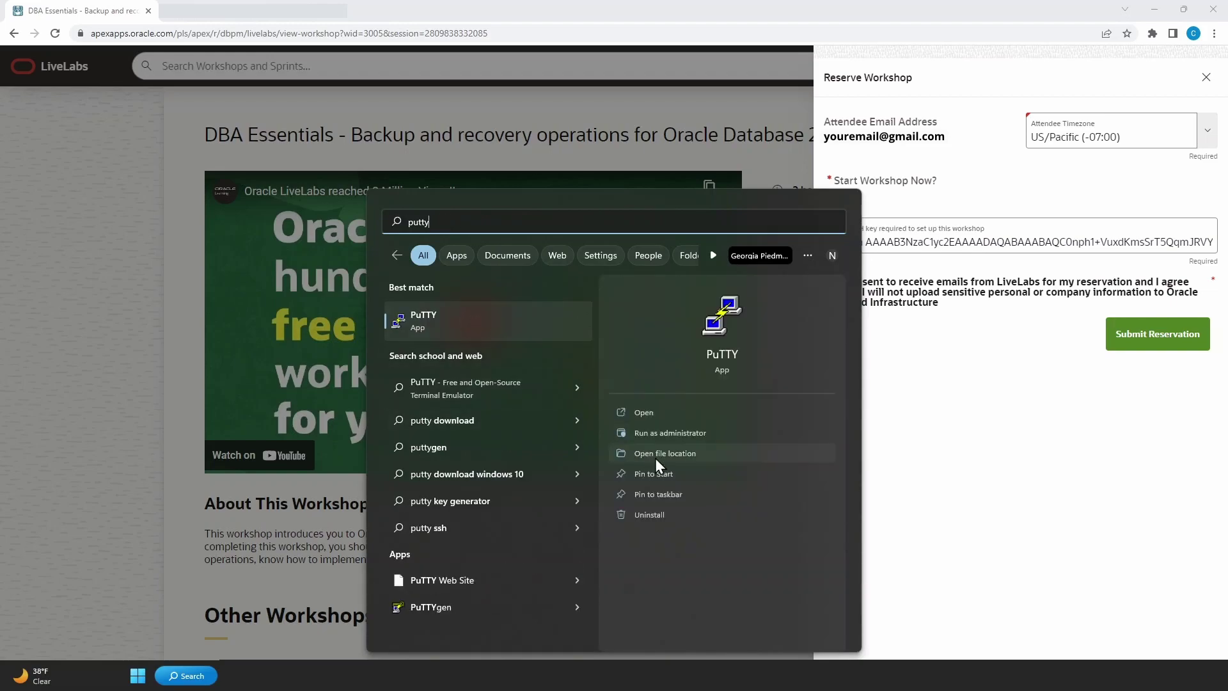
Open the file location of the PuTTY app, launch PuTTYgen from that folder and close the folder window
{"action": "left_click", "coordinate": [665, 458]}
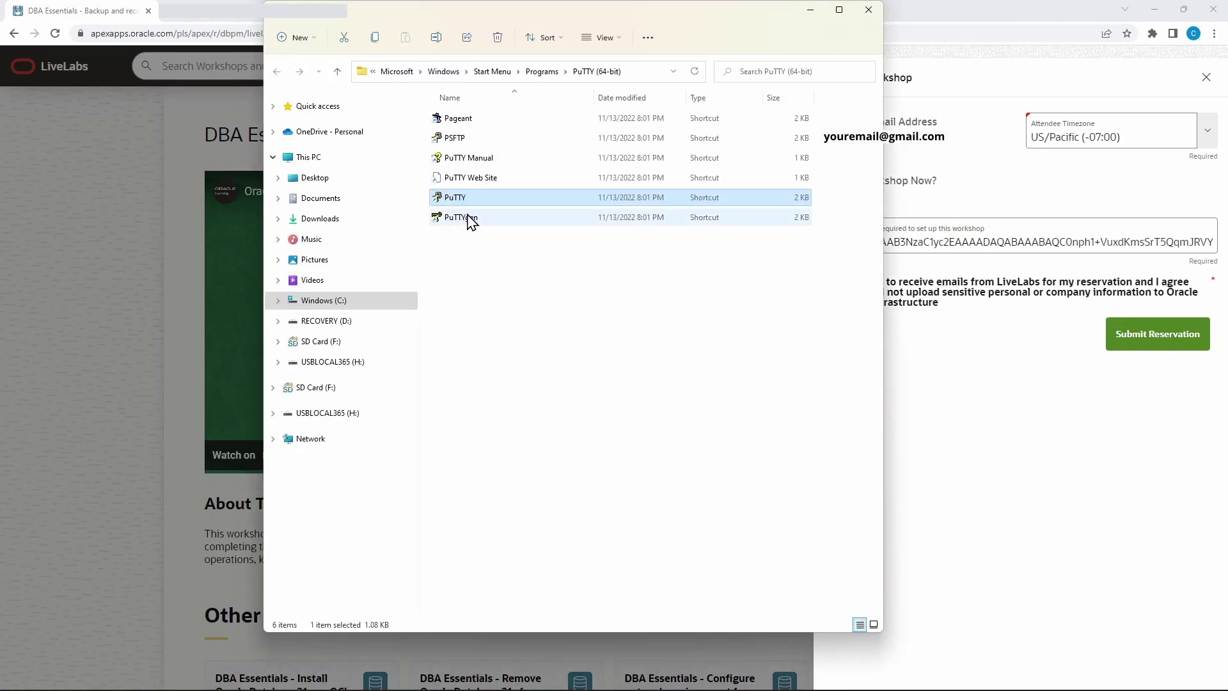
{"action": "double_click", "coordinate": [471, 219]}
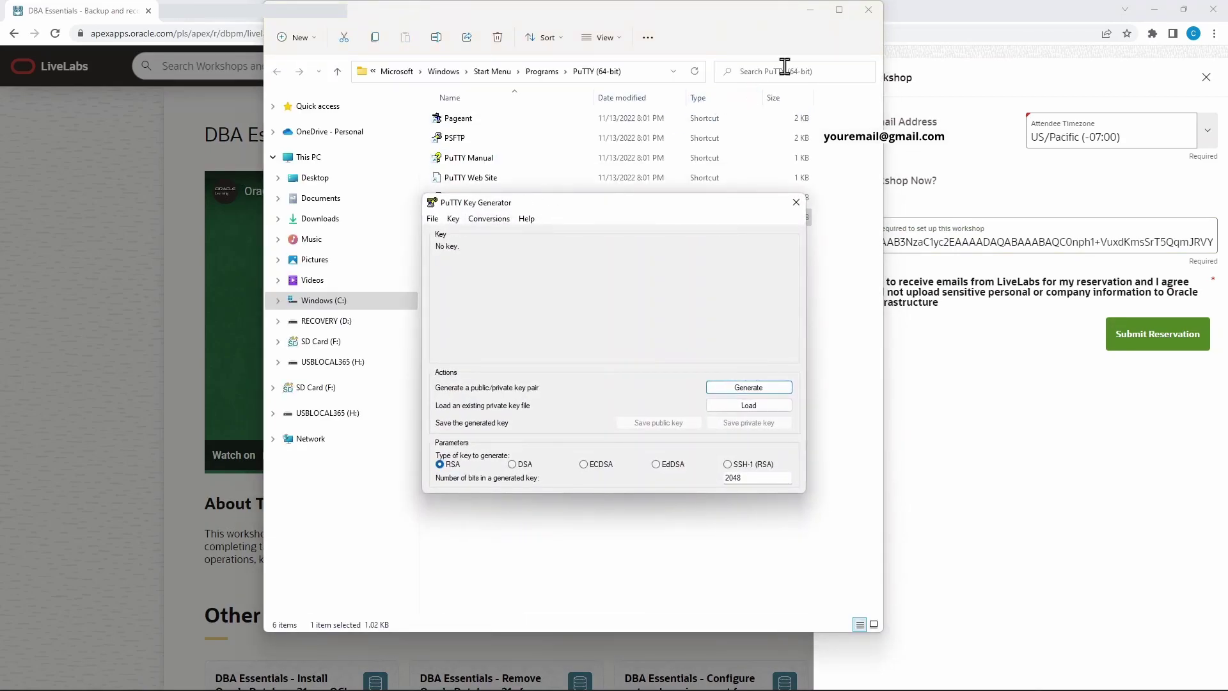
{"action": "left_click", "coordinate": [868, 16]}
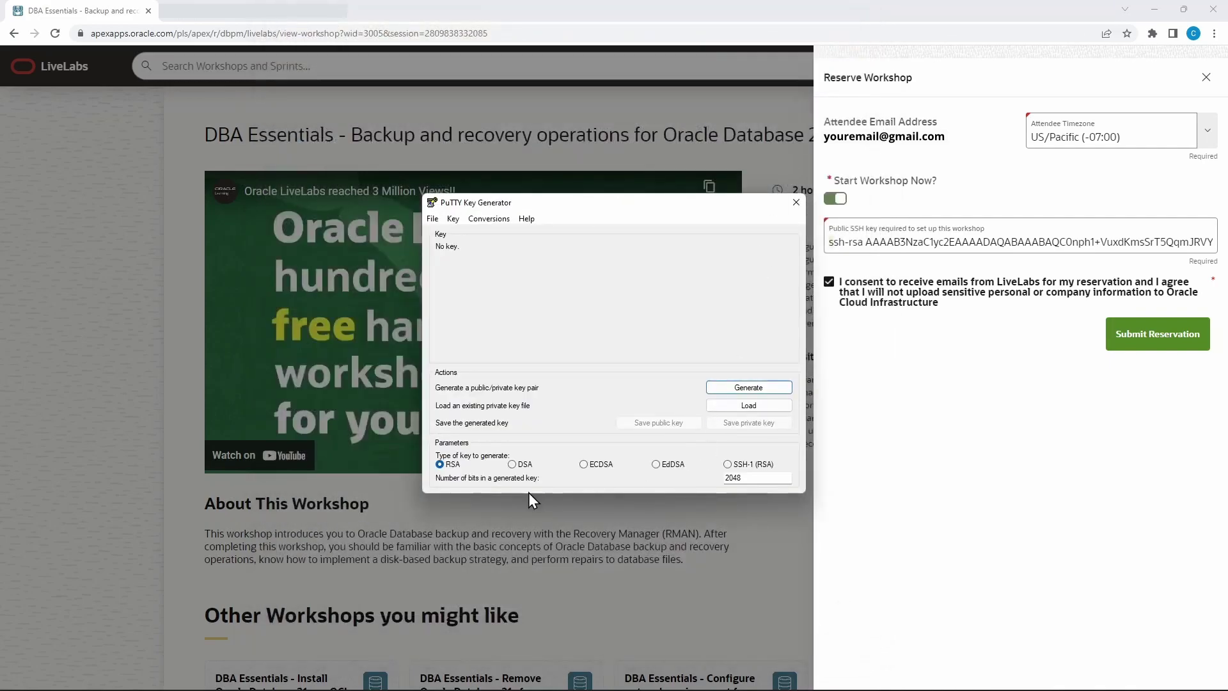
Move the PuTTY Key Generator clear of the reservation form and generate a 2048-bit RSA key pair
{"action": "left_click_drag", "start_coordinate": [714, 209], "coordinate": [627, 217]}
{"action": "left_click", "coordinate": [653, 396]}
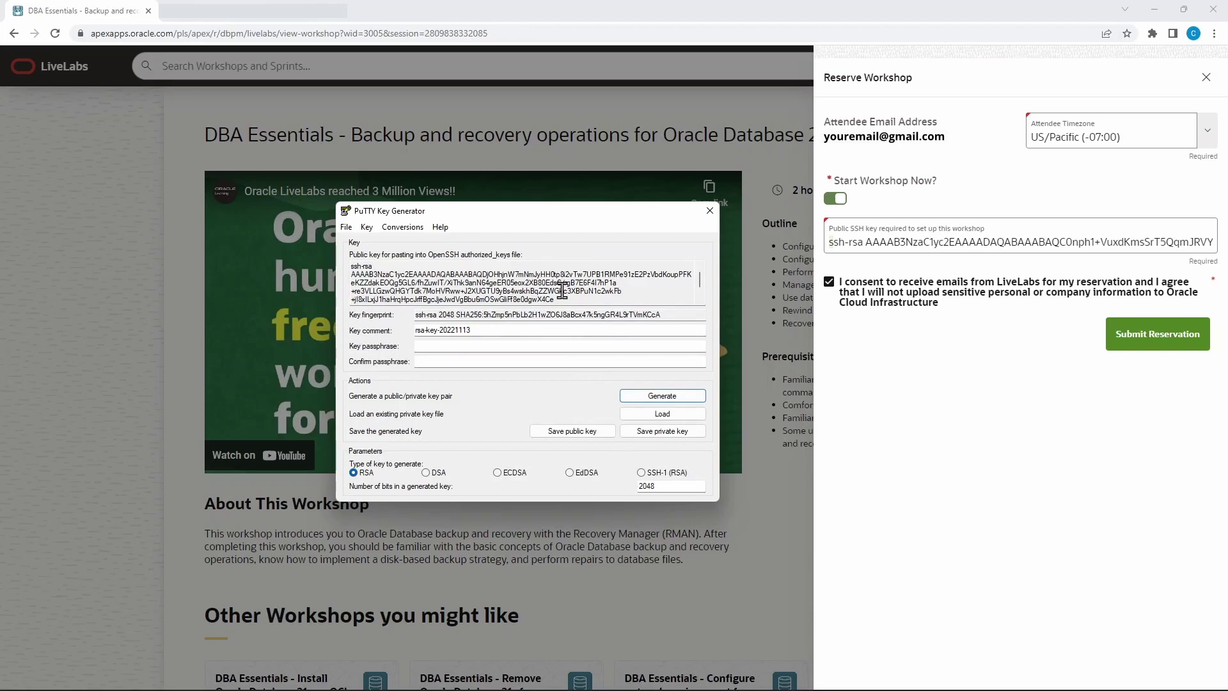
{"action": "left_click_drag", "start_coordinate": [563, 295], "coordinate": [375, 266]}
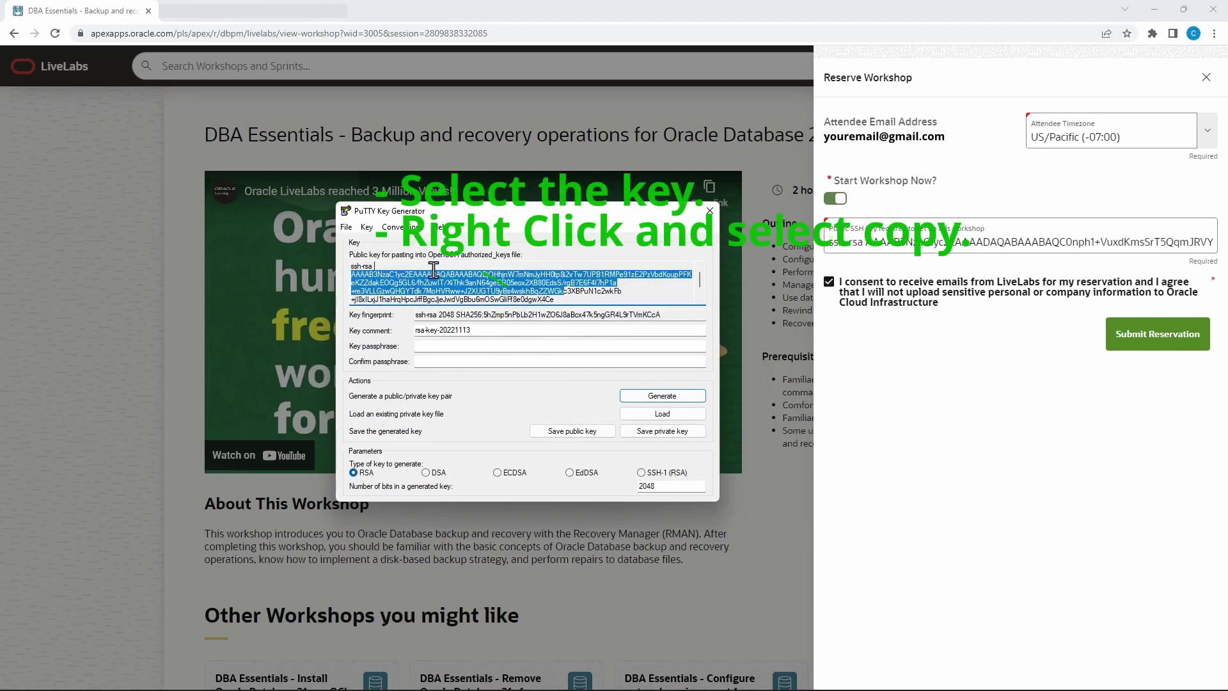
{"action": "left_click", "coordinate": [576, 291]}
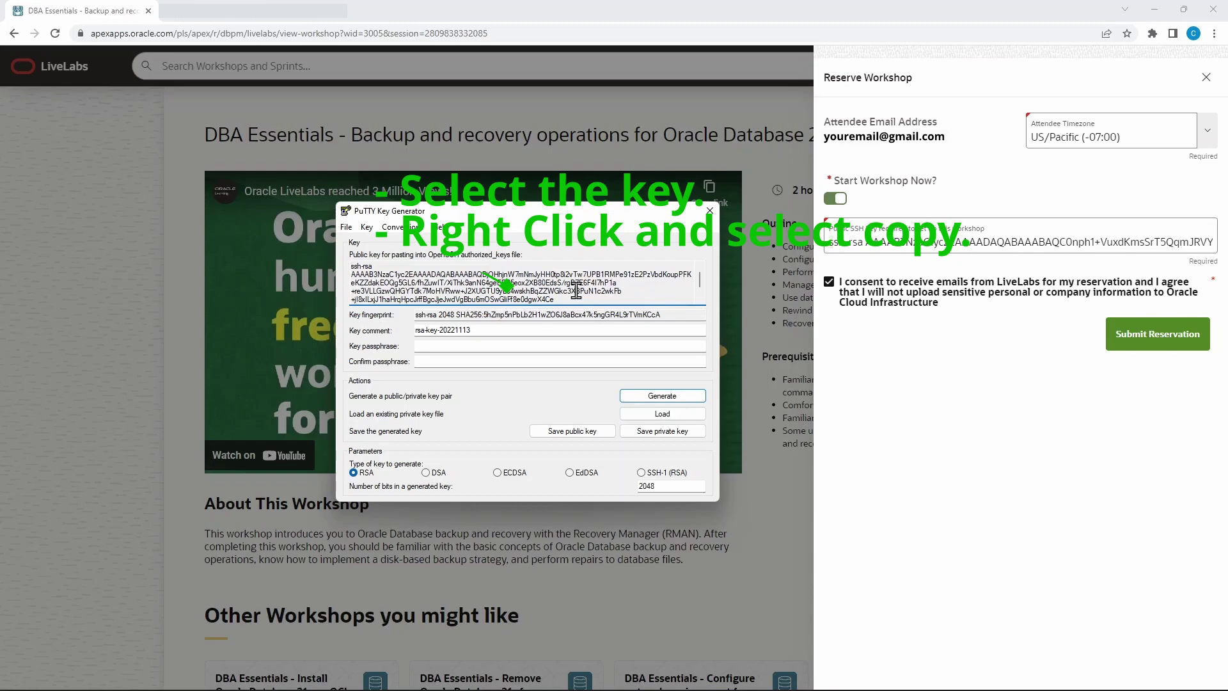
{"action": "left_click_drag", "start_coordinate": [563, 293], "coordinate": [366, 267]}
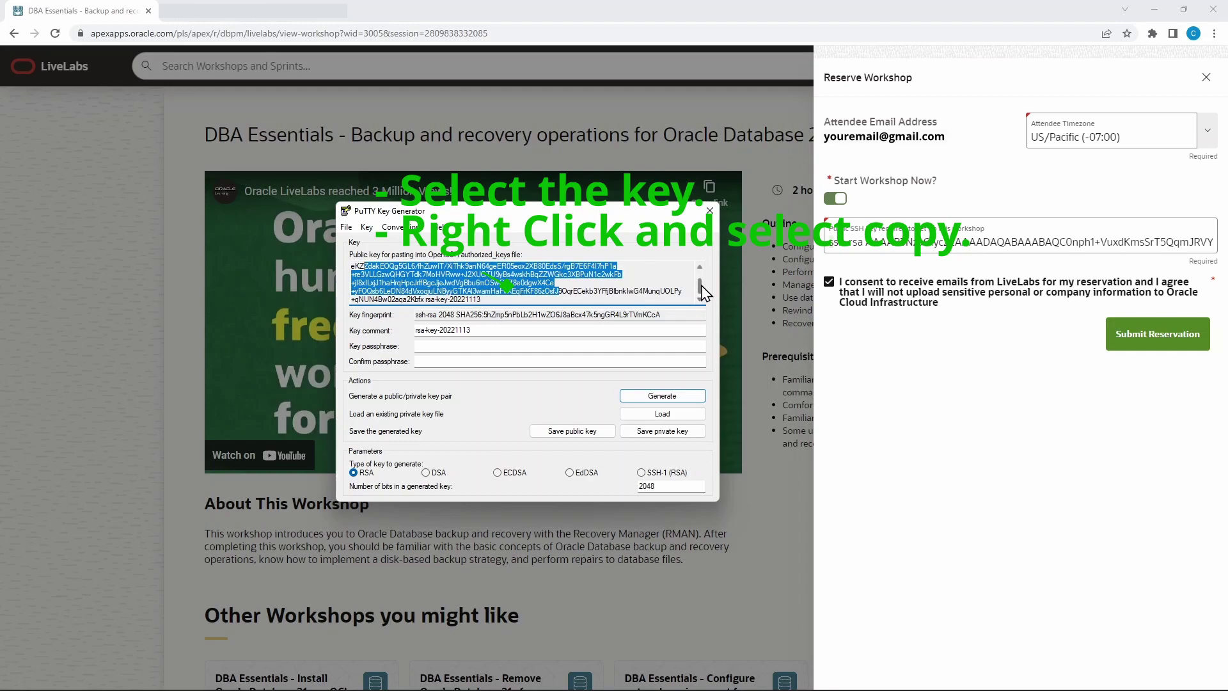
{"action": "left_click_drag", "start_coordinate": [702, 287], "coordinate": [700, 270]}
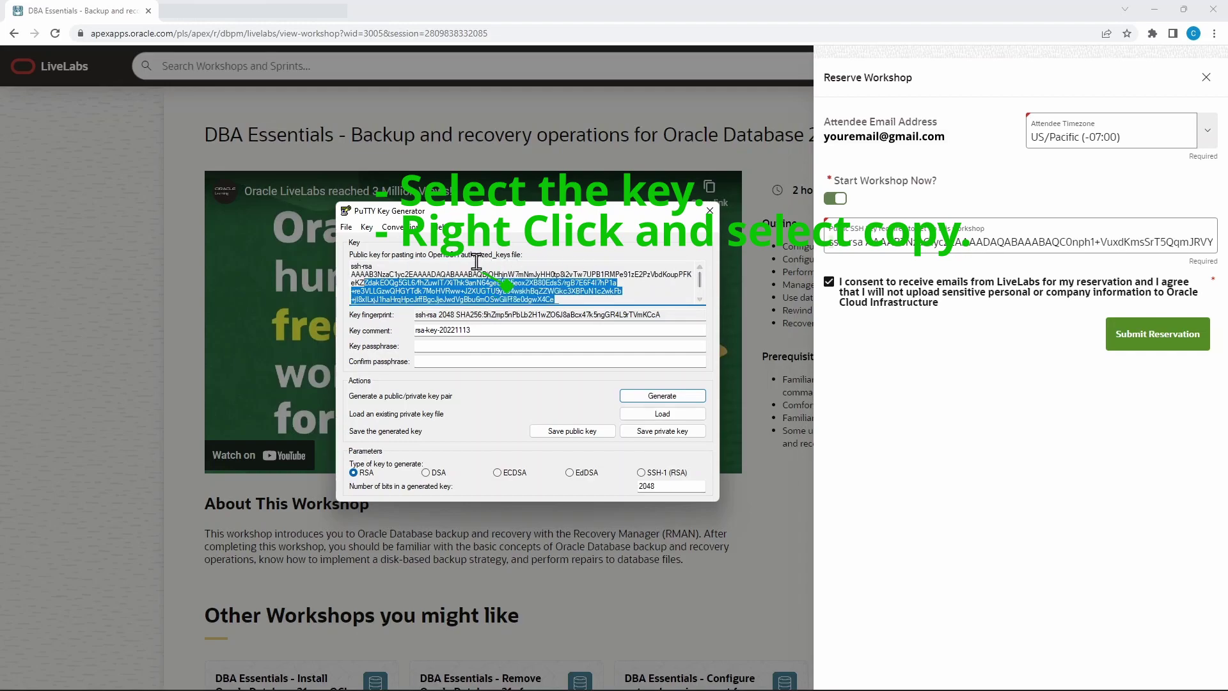
{"action": "left_click", "coordinate": [473, 296]}
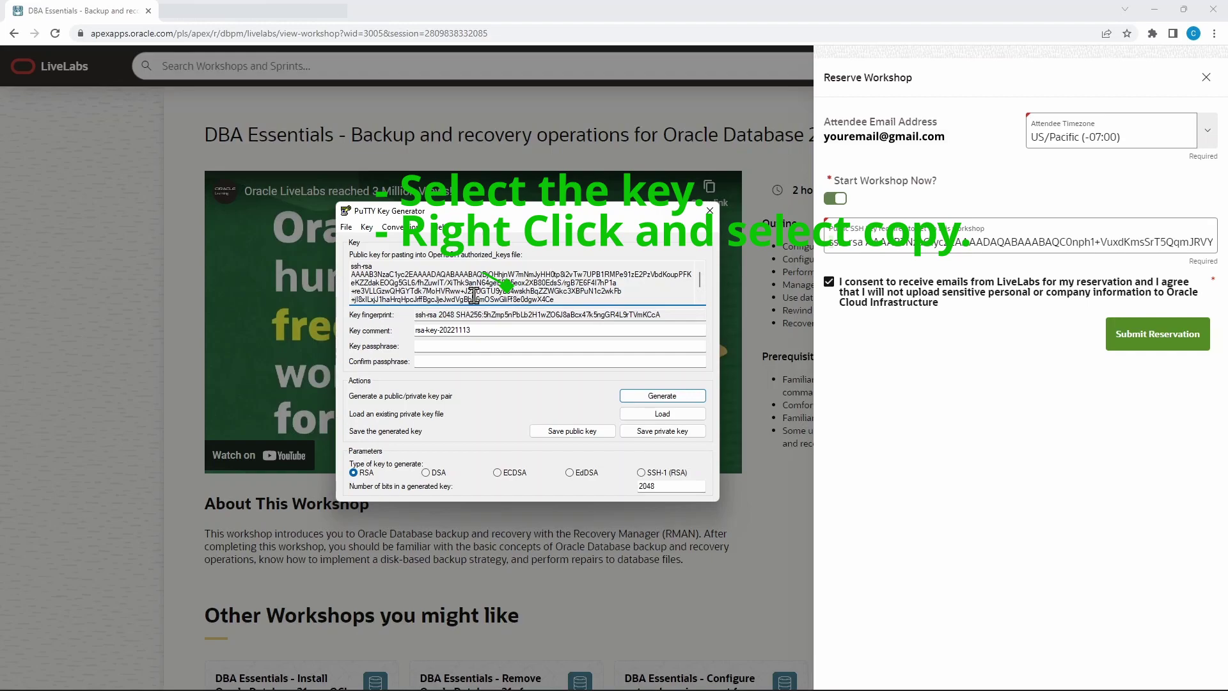
Select the entire generated public key for copying and close the PuTTY Key Generator
{"action": "left_click_drag", "start_coordinate": [353, 266], "coordinate": [683, 316]}
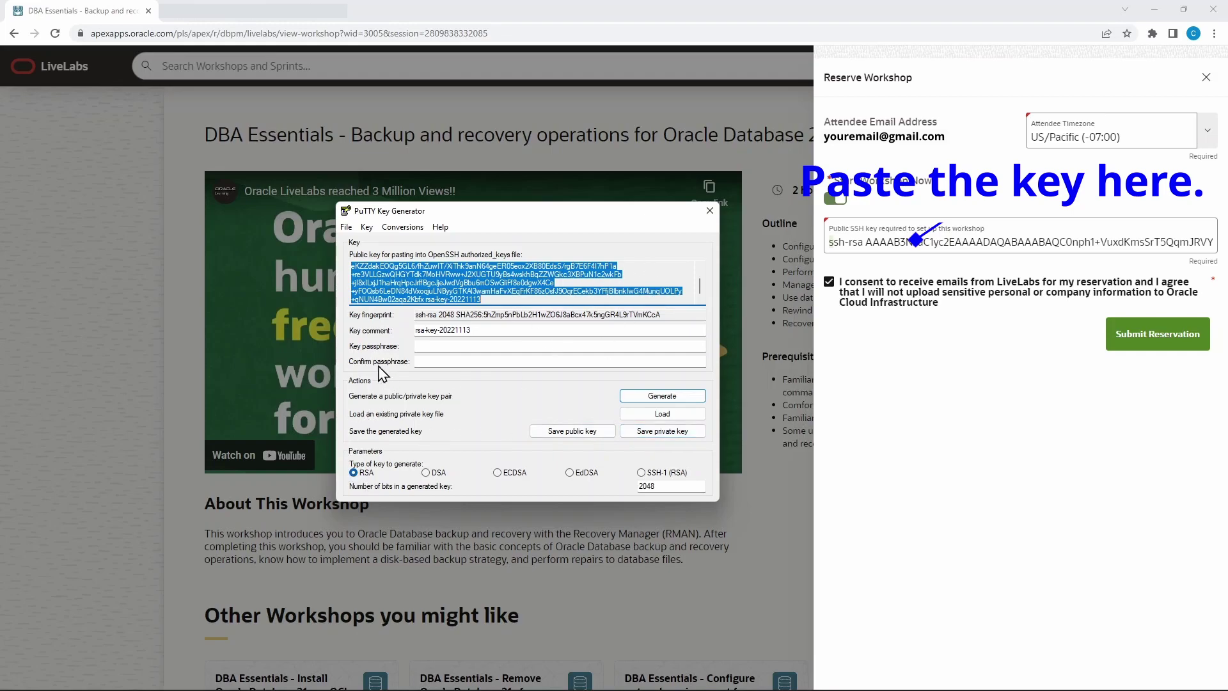
{"action": "left_click", "coordinate": [712, 214]}
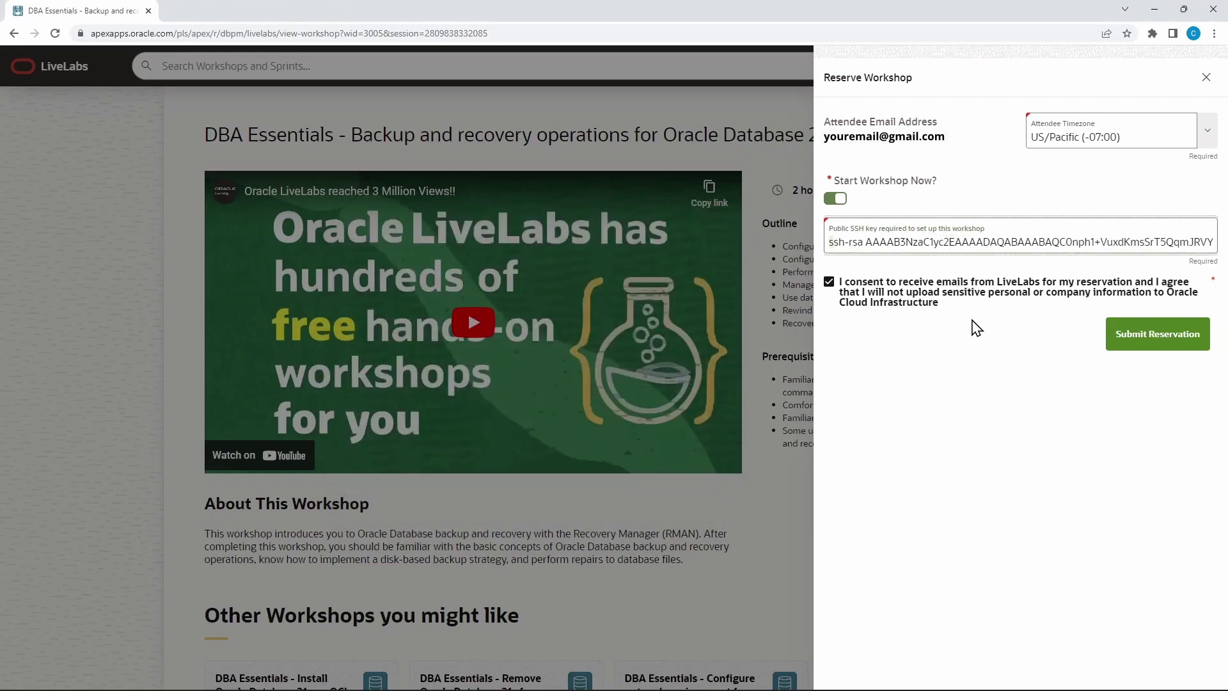
Submit the workshop reservation and delete the completed November 7th reservation from My Reservations
{"action": "left_click", "coordinate": [1155, 341]}
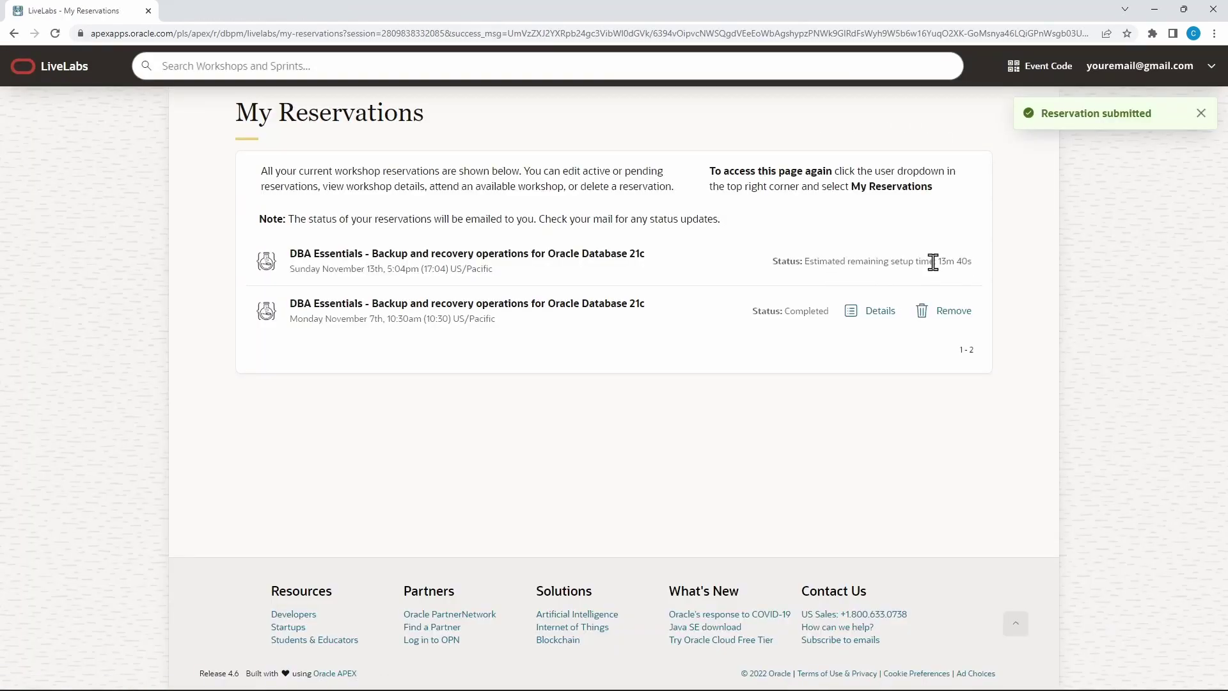
{"action": "triple_click", "coordinate": [966, 262]}
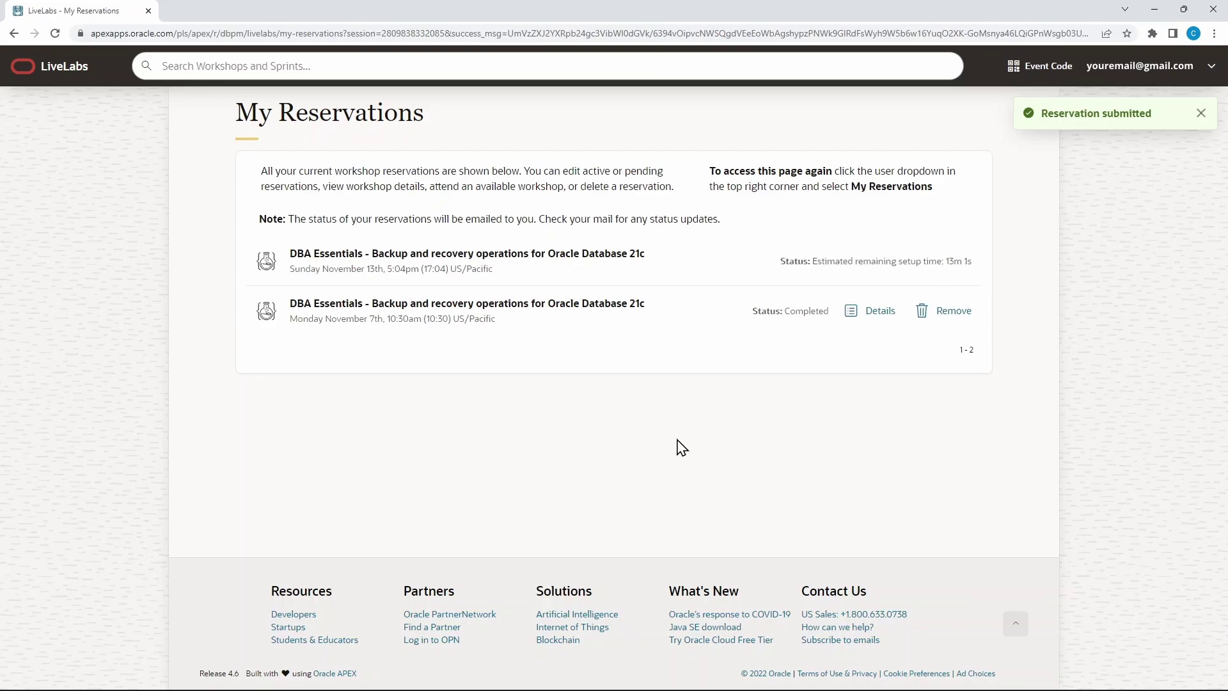
{"action": "left_click", "coordinate": [944, 311]}
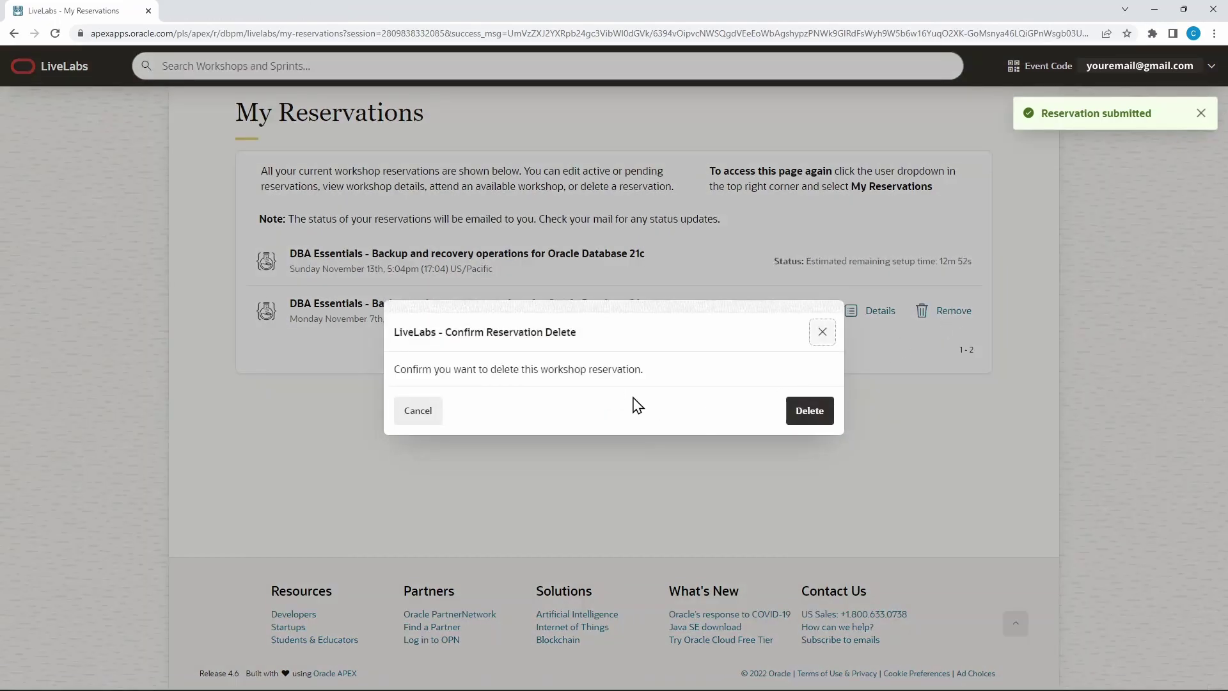
{"action": "left_click", "coordinate": [810, 412]}
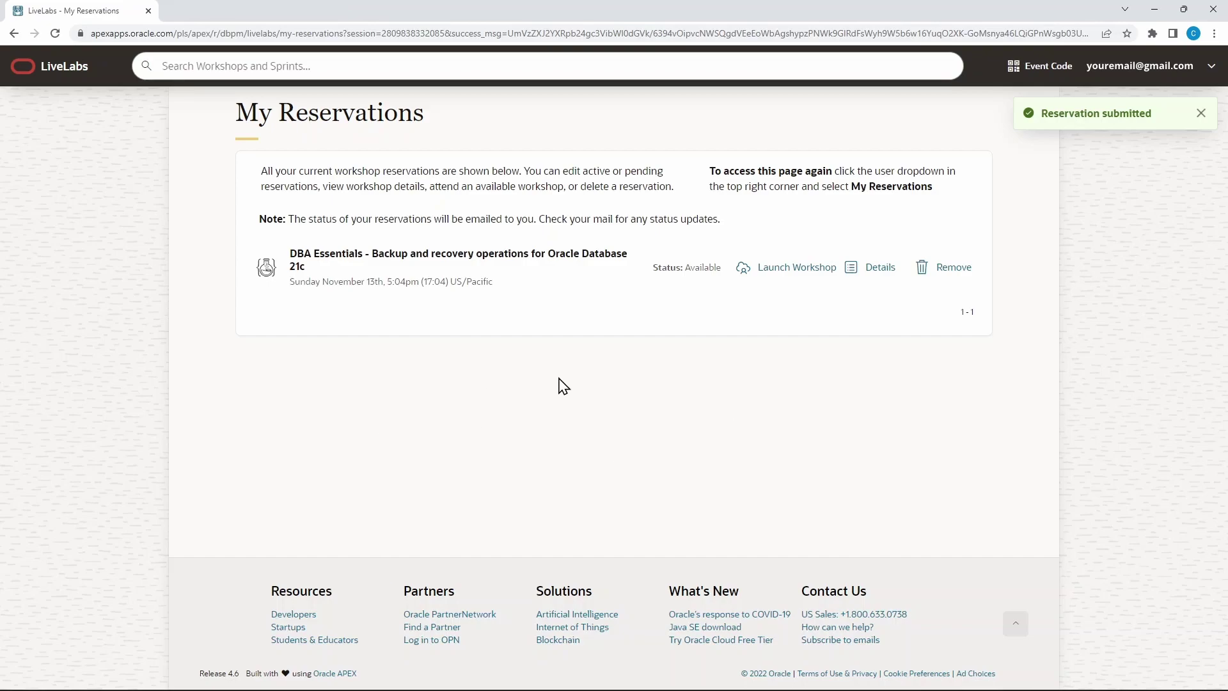
Launch the reserved Oracle Database 21c backup and recovery workshop and start its remote desktop from the login info
{"action": "left_click", "coordinate": [809, 270]}
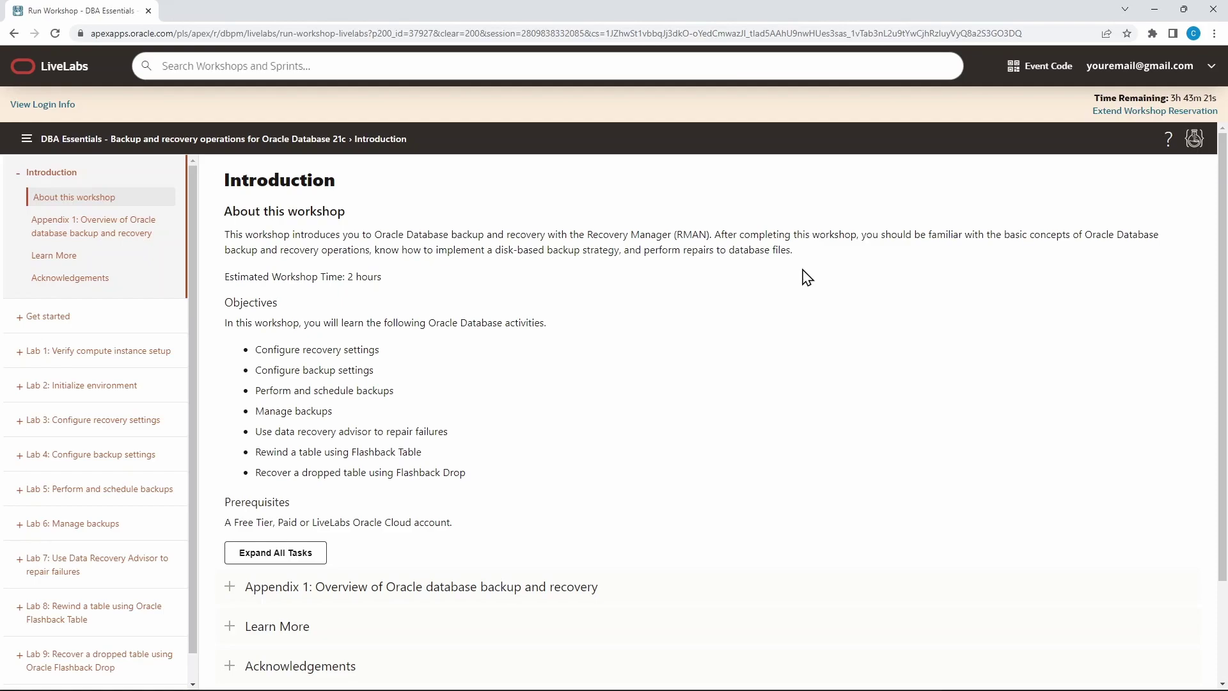
{"action": "left_click", "coordinate": [38, 112]}
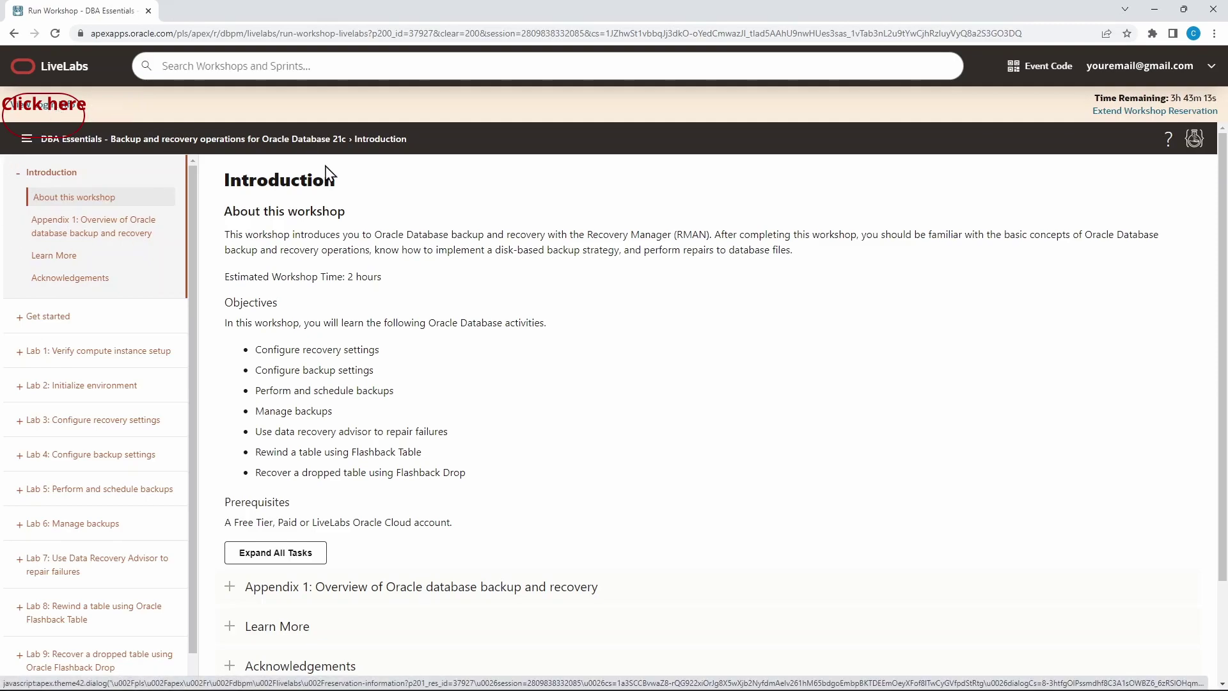
{"action": "left_click", "coordinate": [50, 108]}
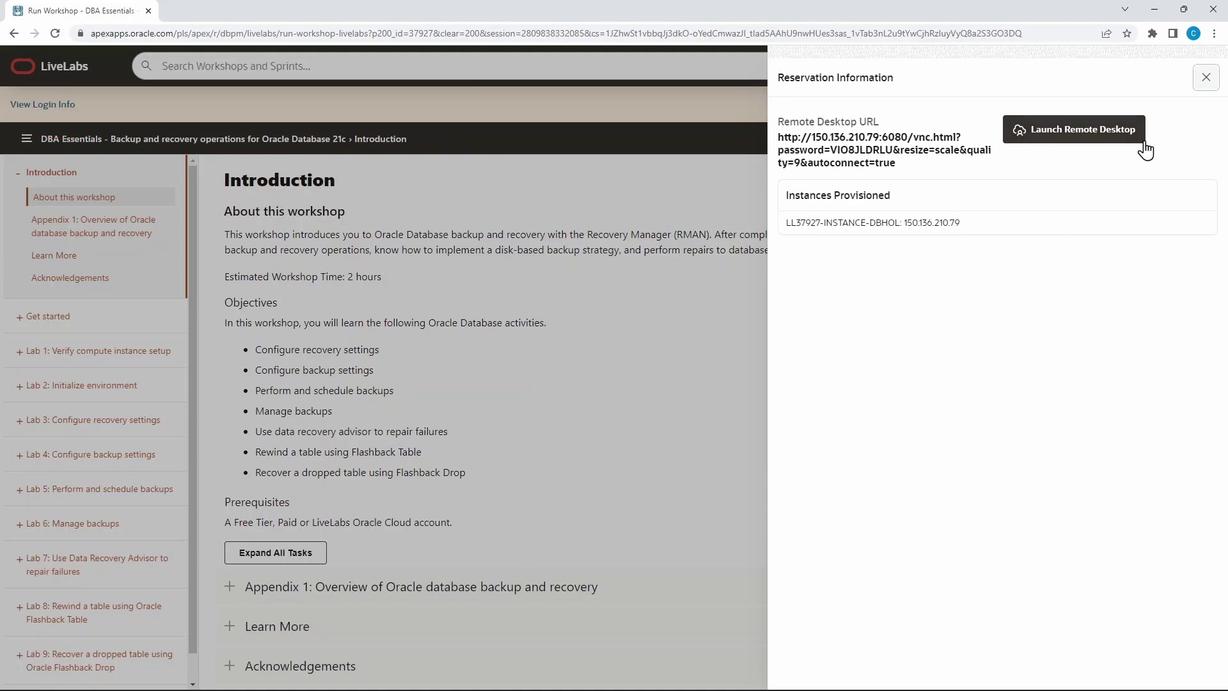
{"action": "left_click", "coordinate": [1073, 134]}
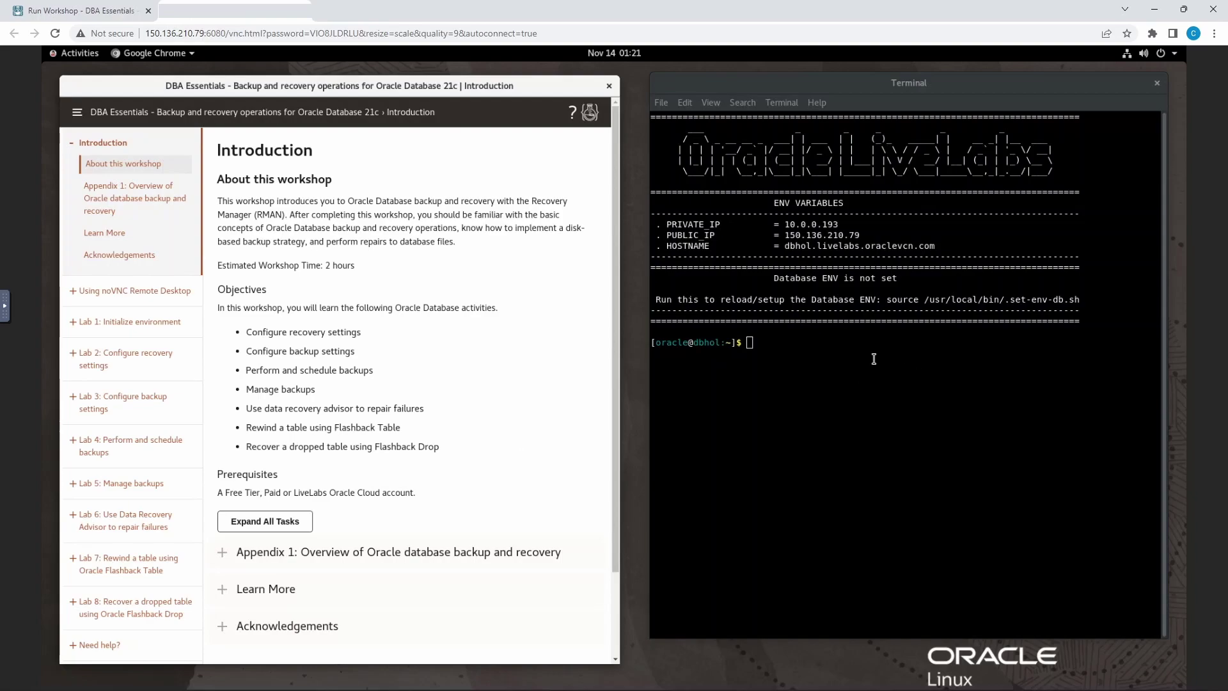
Open Appendix 1: Overview of Oracle database backup and recovery in the remote desktop's workshop guide
{"action": "left_click", "coordinate": [785, 346]}
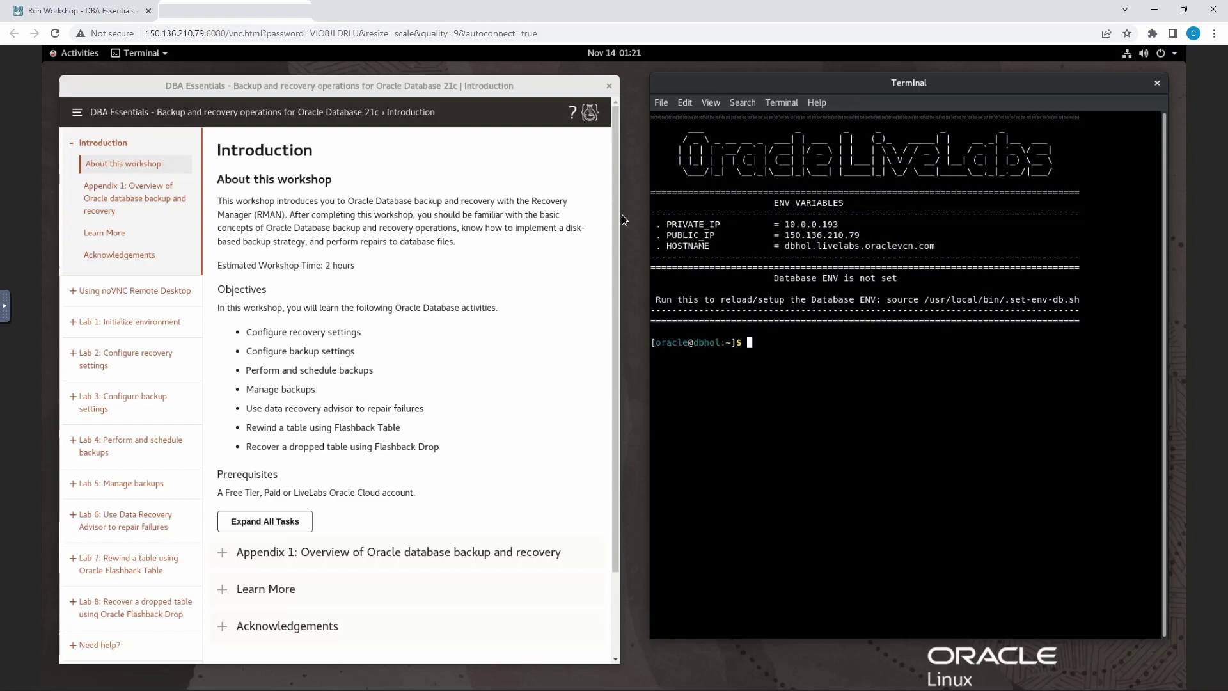
{"action": "left_click_drag", "start_coordinate": [613, 234], "coordinate": [617, 159]}
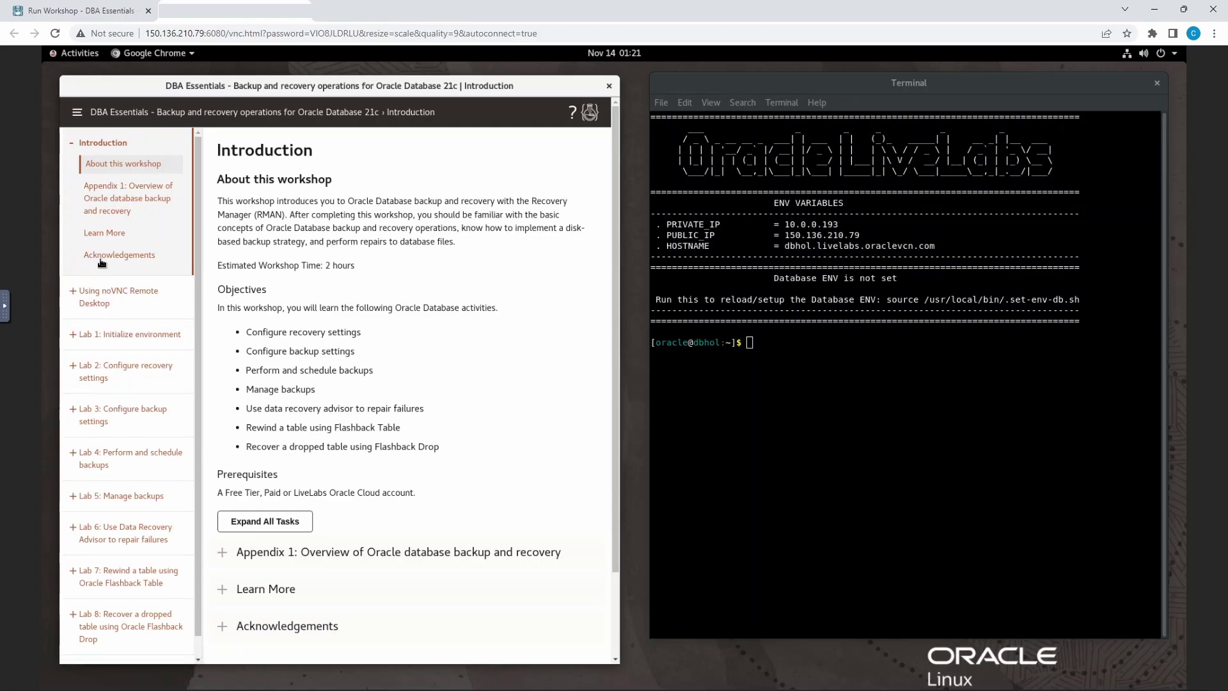
{"action": "left_click", "coordinate": [124, 199]}
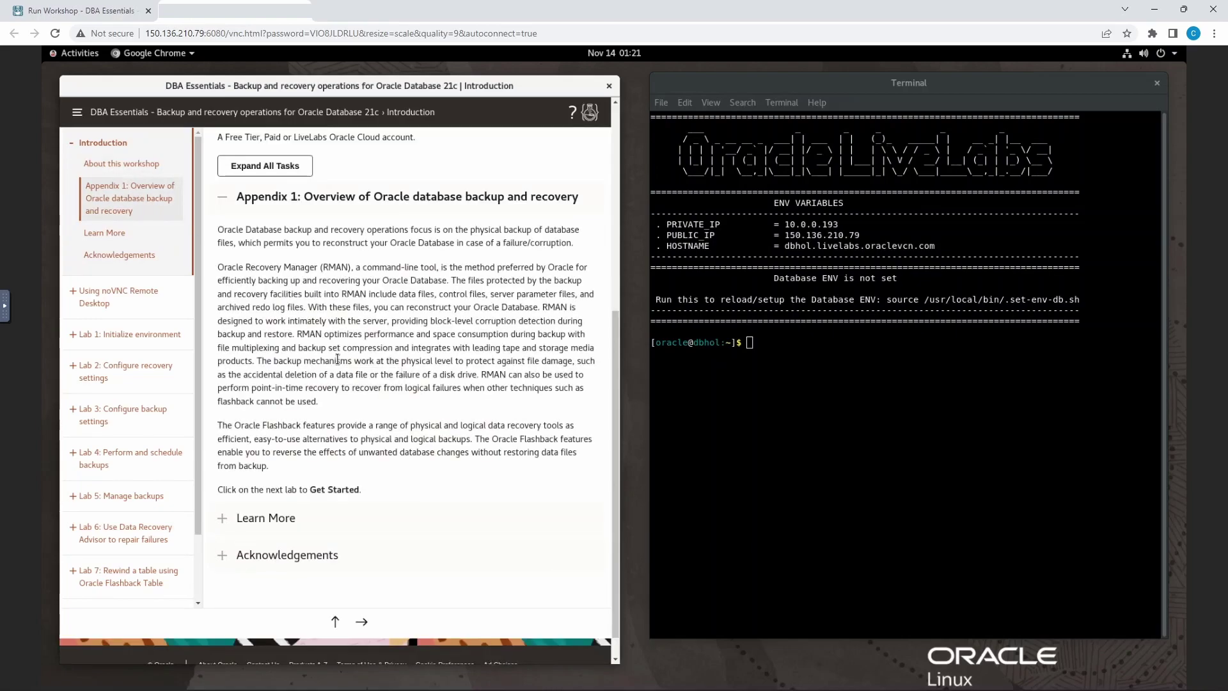
Expand and review the Learn More and Acknowledgements sections of the workshop's Introduction
{"action": "scroll", "coordinate": [337, 359], "scroll_direction": "down", "scroll_amount": 1}
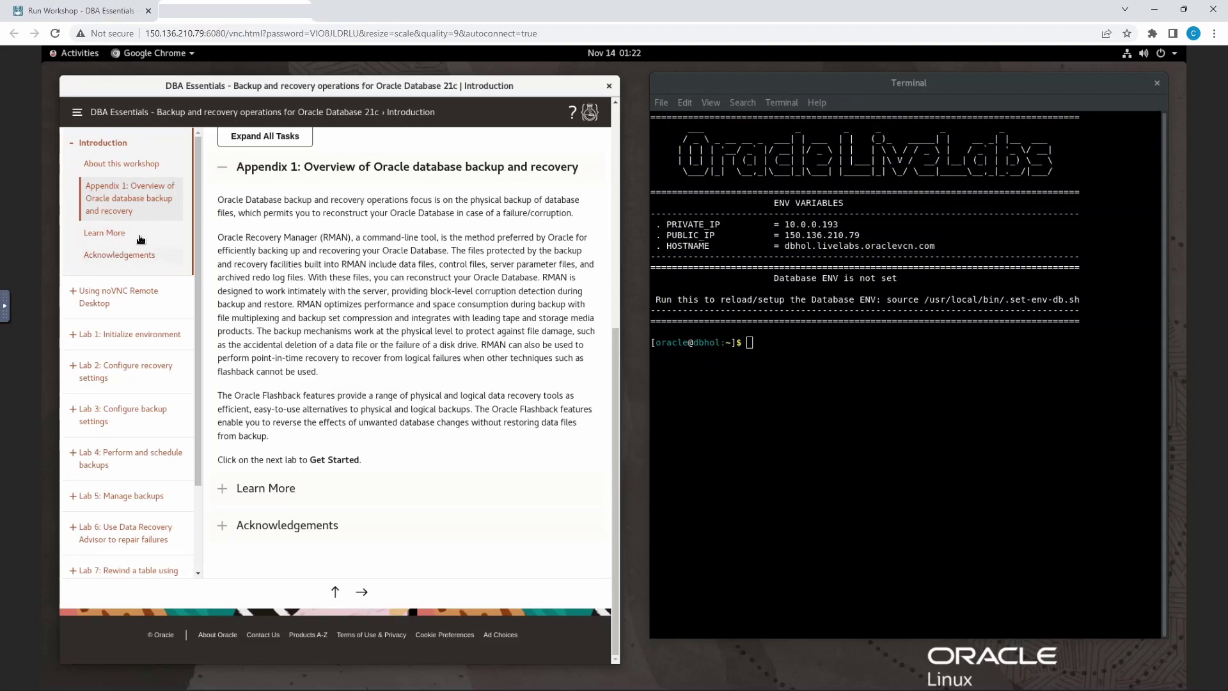
{"action": "left_click", "coordinate": [103, 234]}
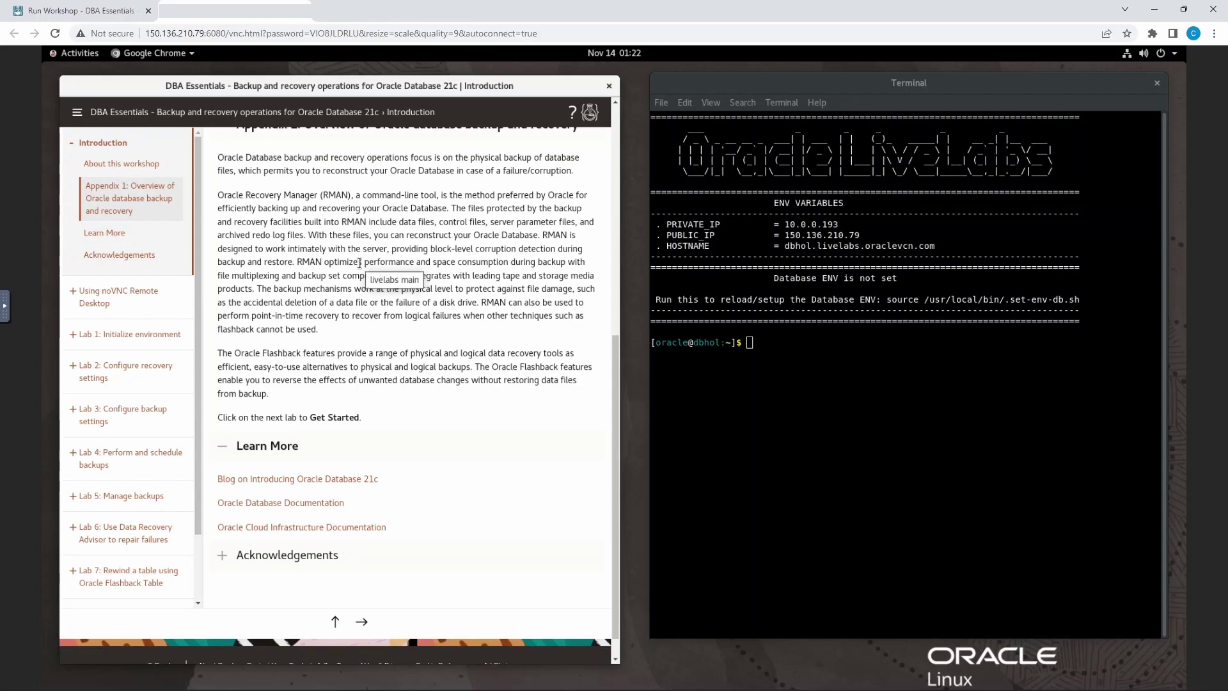
{"action": "scroll", "coordinate": [359, 262], "scroll_direction": "up", "scroll_amount": 8}
{"action": "scroll", "coordinate": [359, 262], "scroll_direction": "down", "scroll_amount": 3}
{"action": "scroll", "coordinate": [359, 262], "scroll_direction": "down", "scroll_amount": 6}
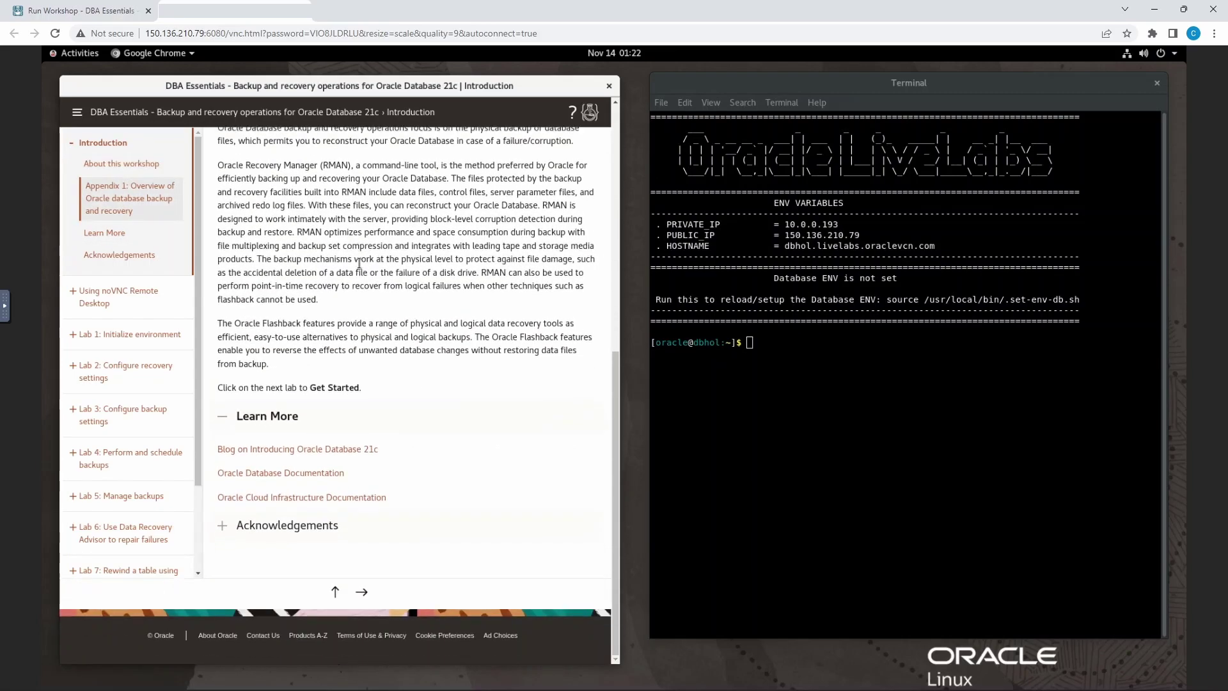
{"action": "left_click", "coordinate": [106, 237]}
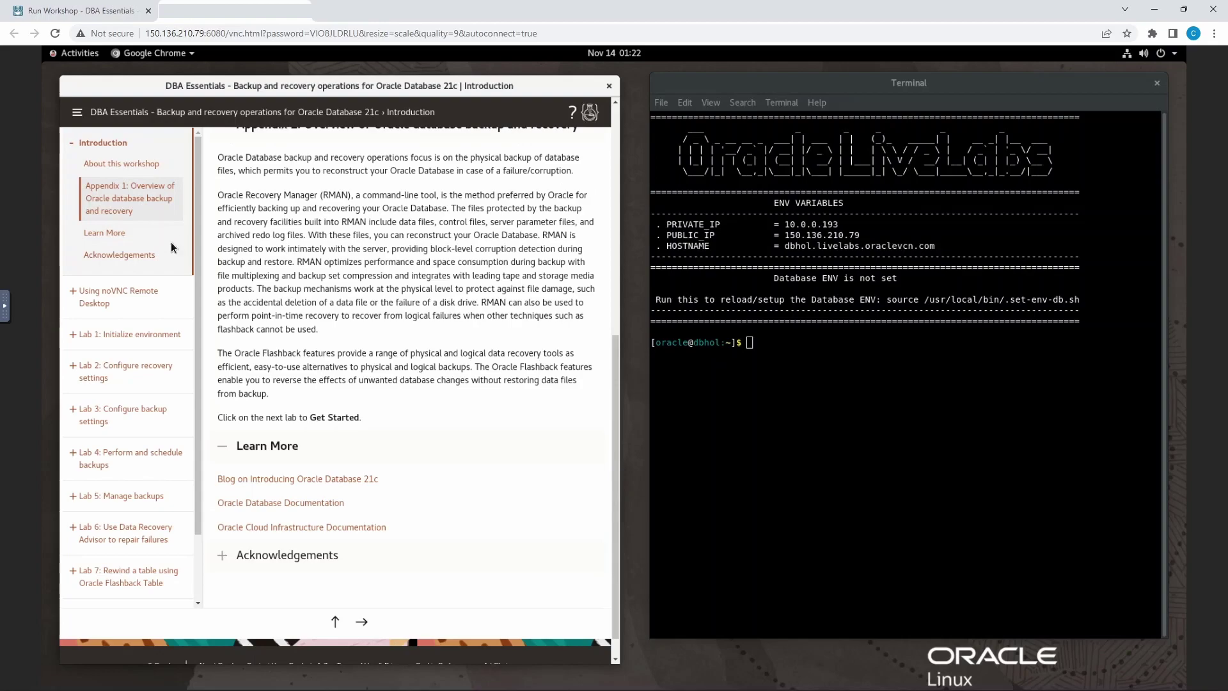
{"action": "left_click", "coordinate": [123, 256]}
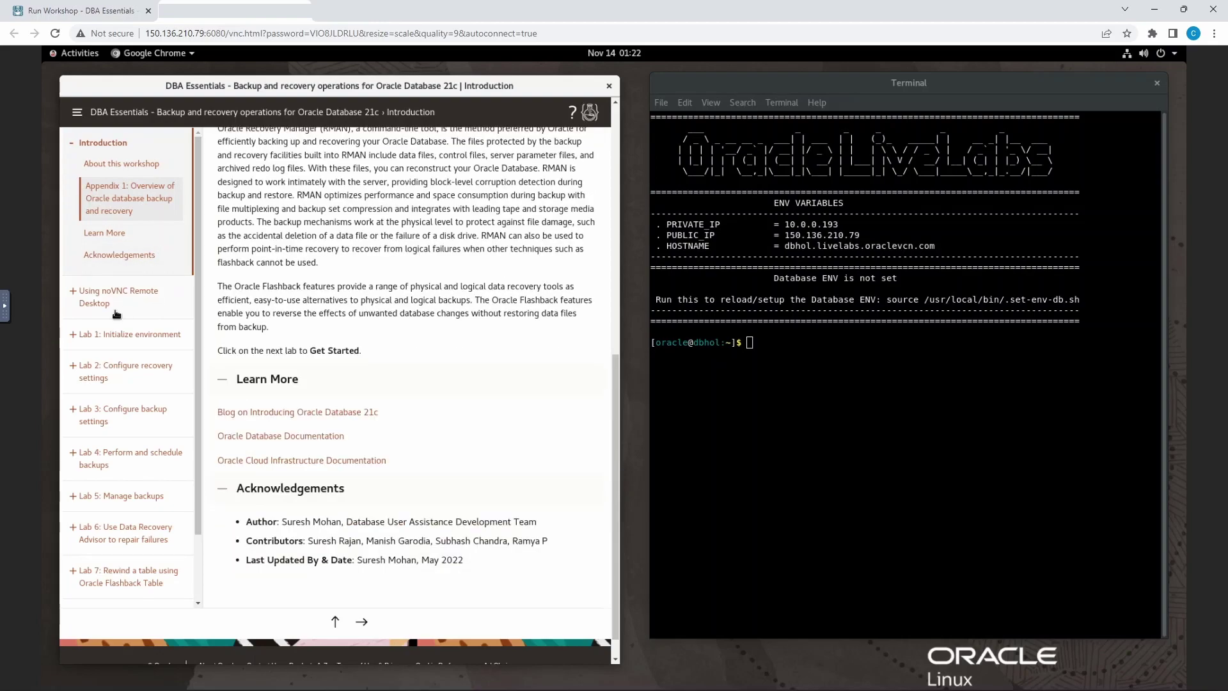
Collapse the Introduction in the guide's contents and open Task 1: Enable Full-screen Display under Using noVNC Remote Desktop
{"action": "left_click", "coordinate": [71, 144]}
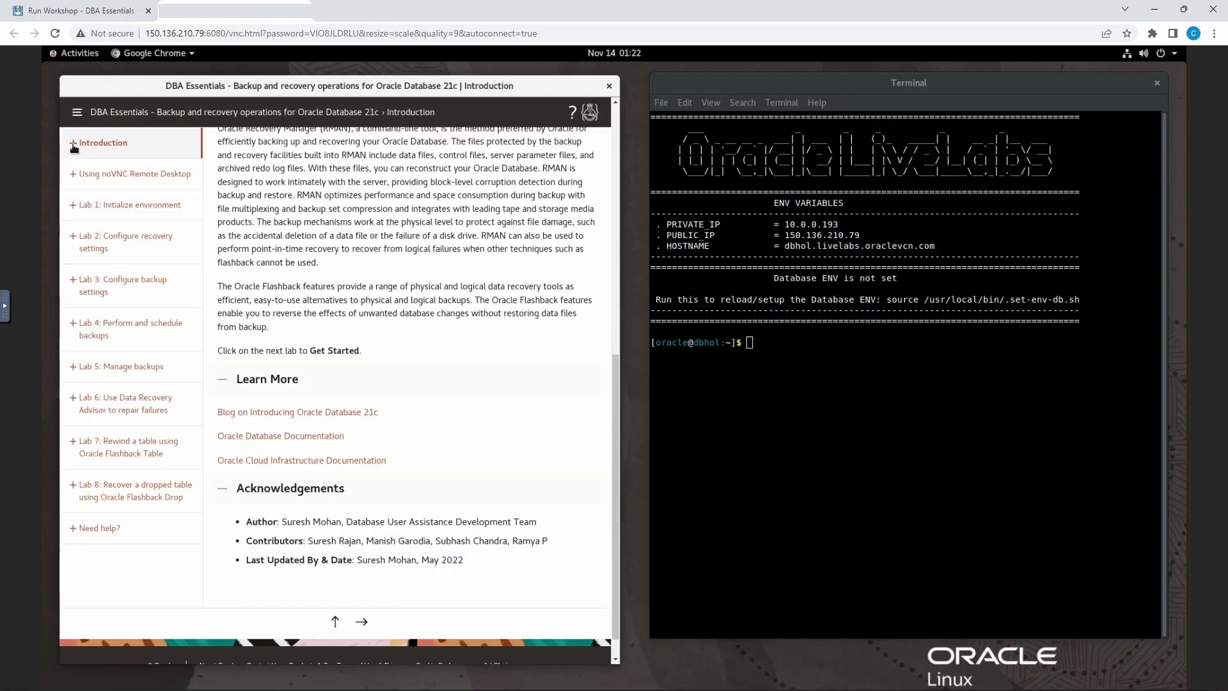
{"action": "left_click", "coordinate": [73, 176]}
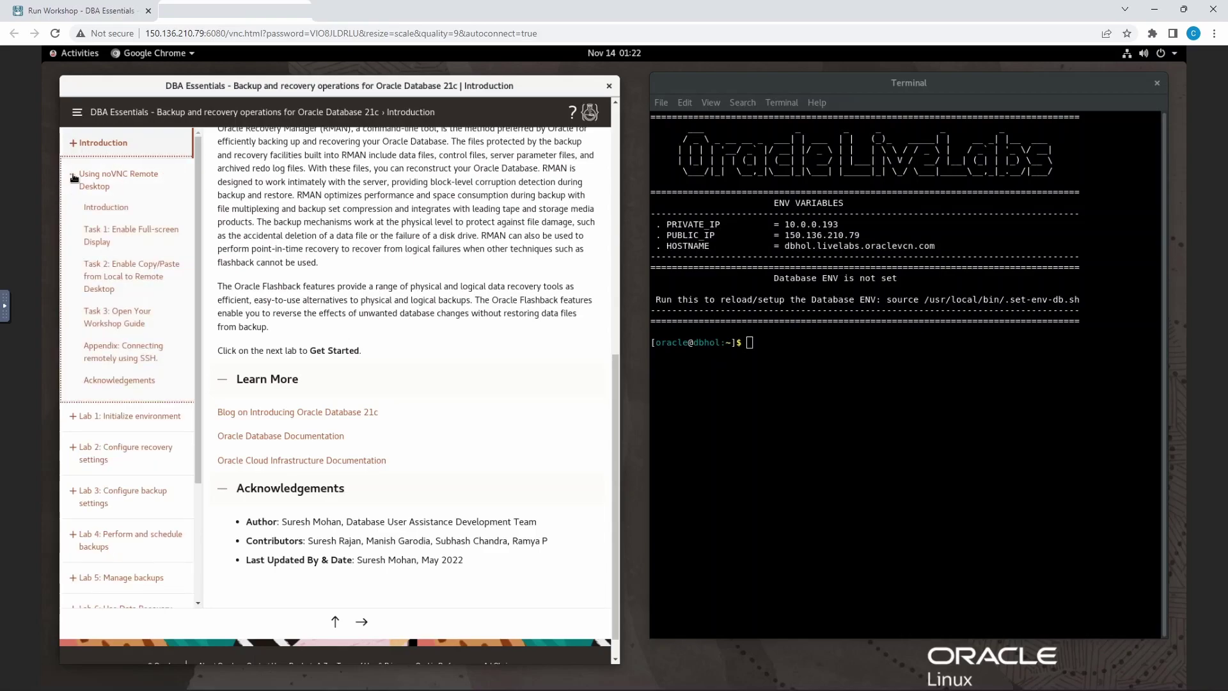
{"action": "left_click", "coordinate": [126, 239]}
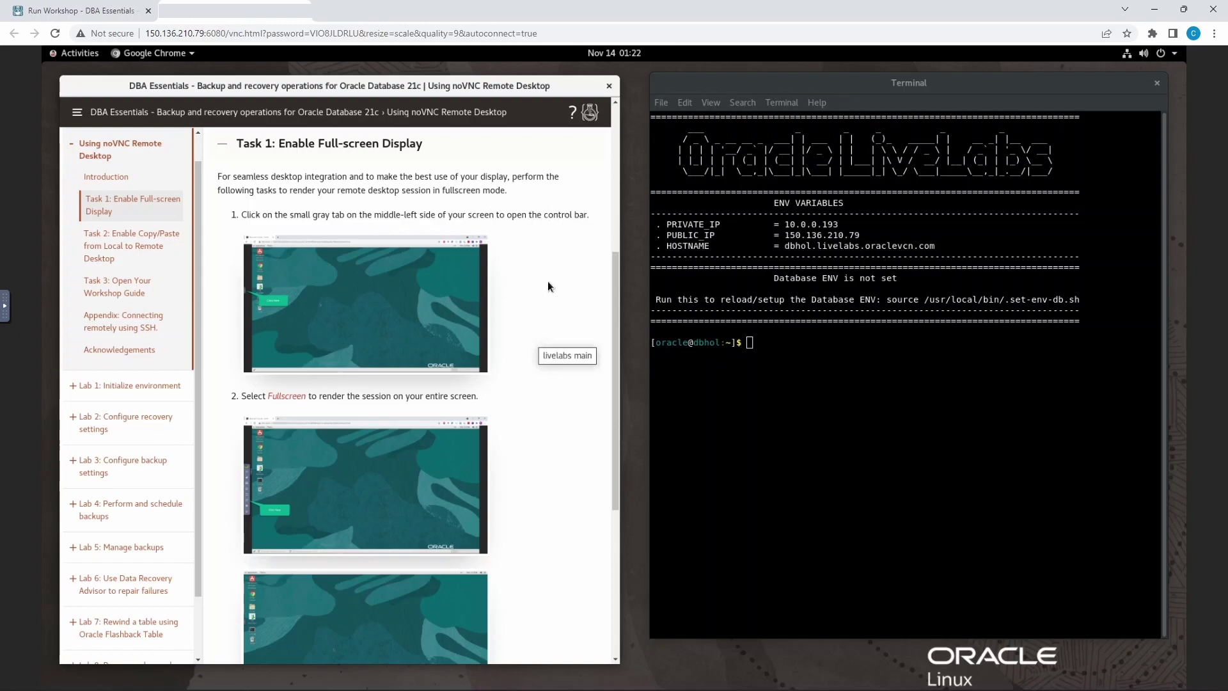
Show the noVNC control bar and switch the remote desktop session to full screen
{"action": "left_click", "coordinate": [5, 307]}
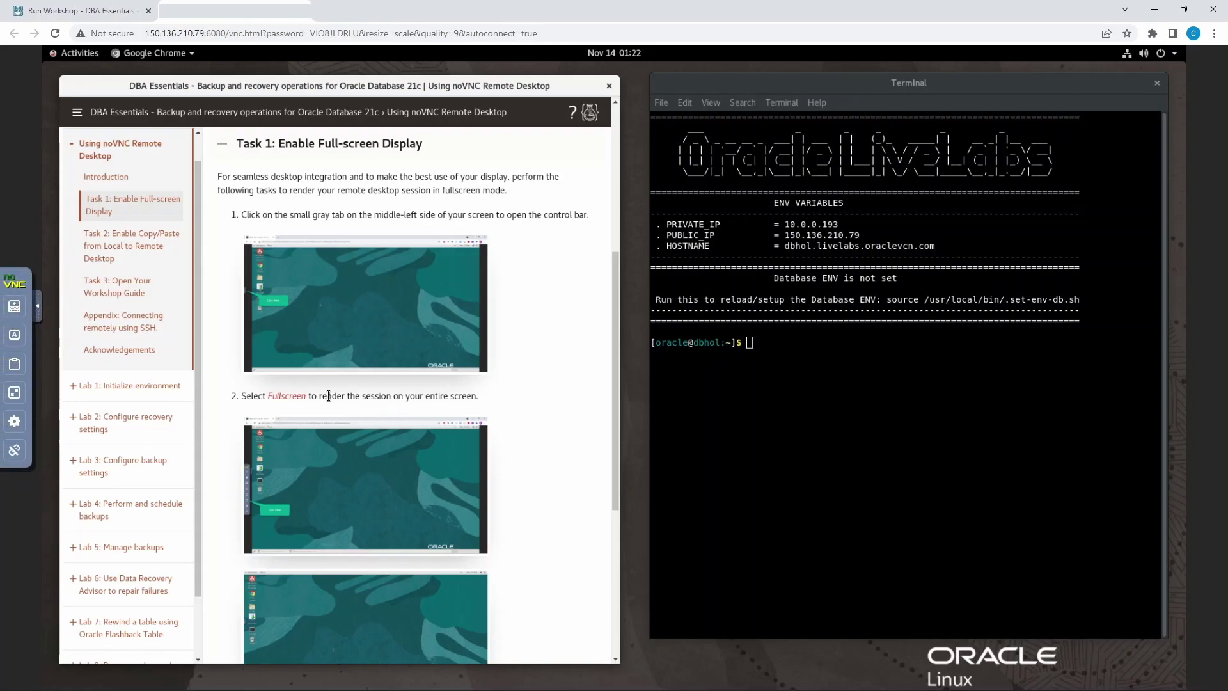
{"action": "scroll", "coordinate": [328, 396], "scroll_direction": "down", "scroll_amount": 1}
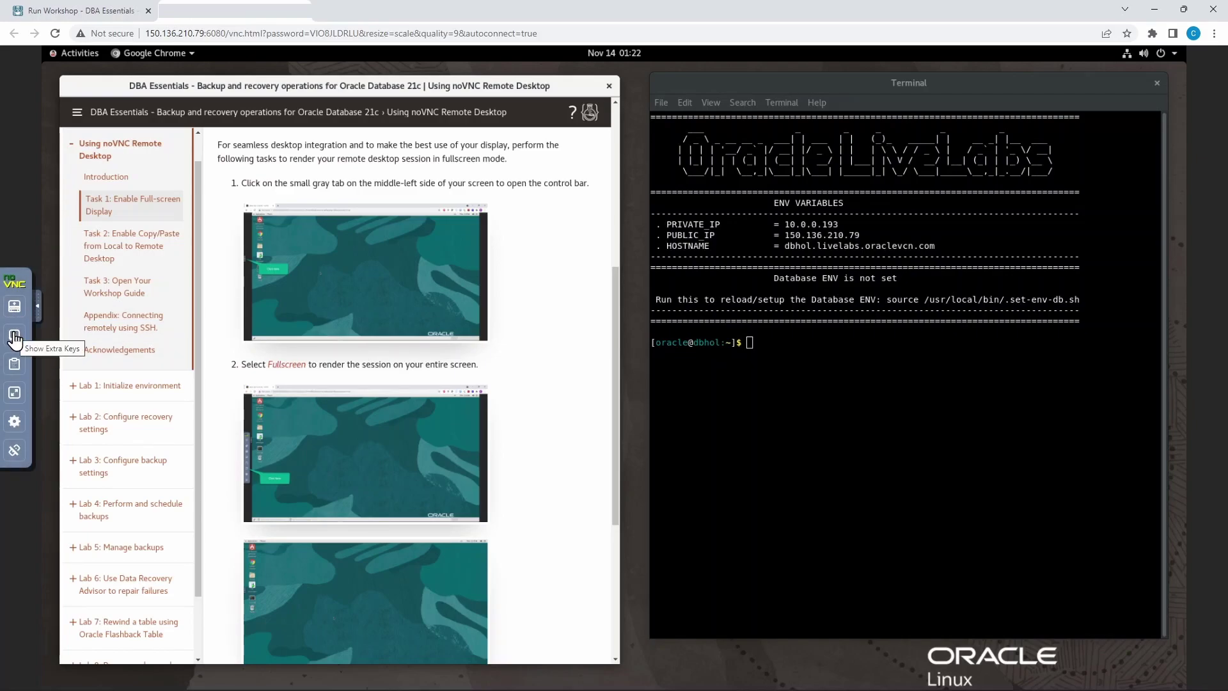
{"action": "left_click", "coordinate": [18, 393]}
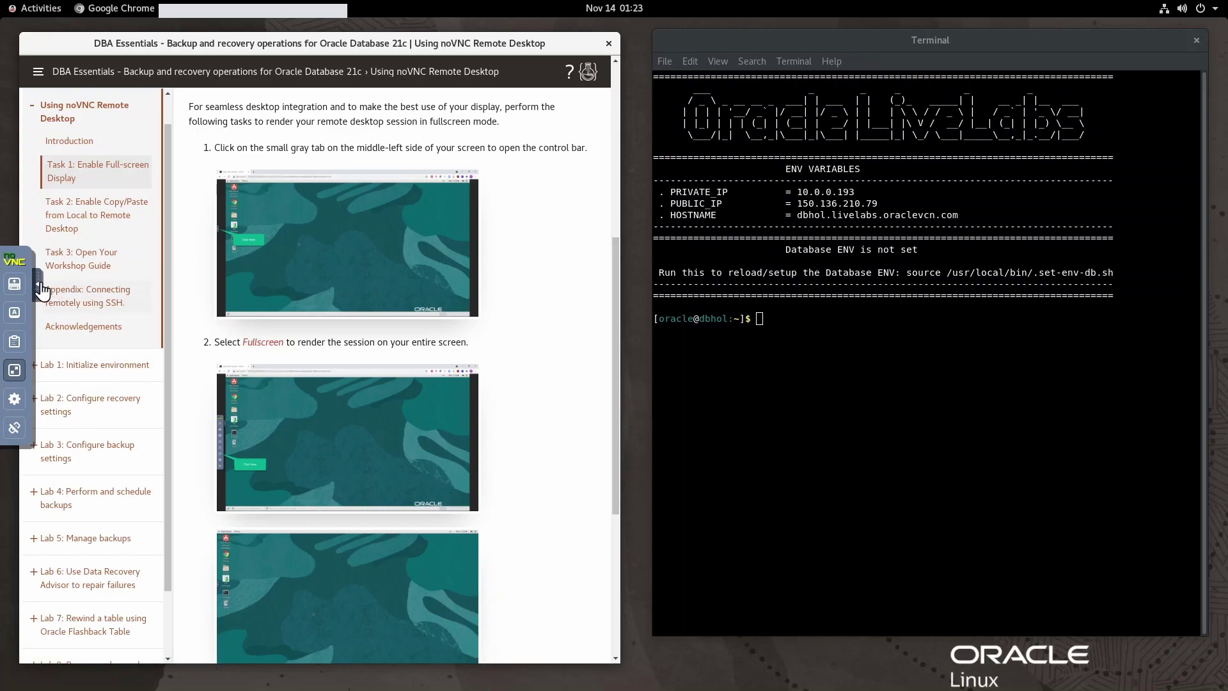
Expand Task 2: Enable Copy/Paste from Local to Remote Desktop and read its clipboard instructions
{"action": "scroll", "coordinate": [296, 507], "scroll_direction": "down", "scroll_amount": 5}
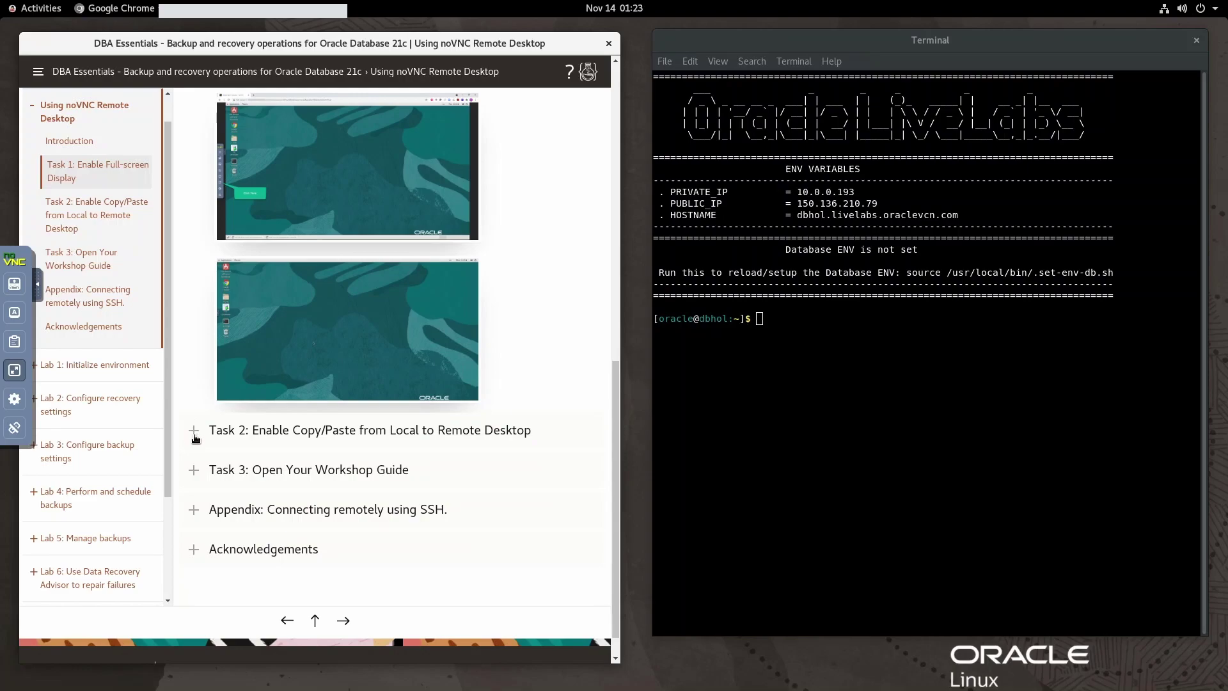
{"action": "left_click", "coordinate": [193, 432]}
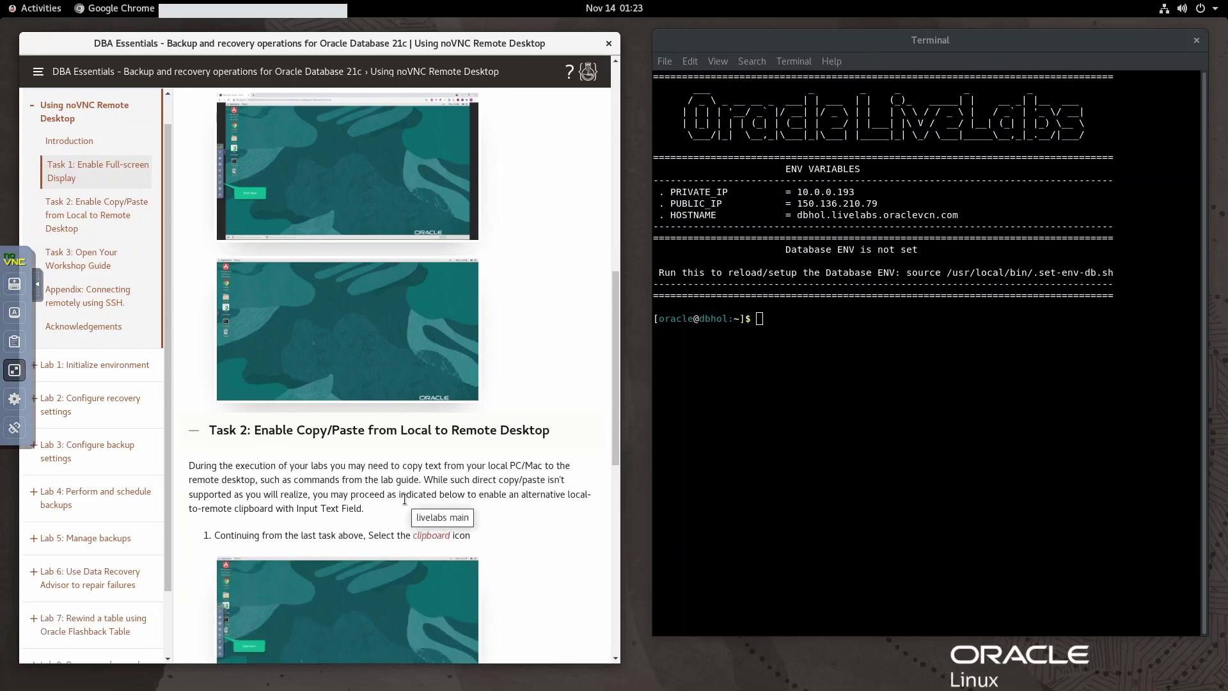
{"action": "scroll", "coordinate": [404, 499], "scroll_direction": "down", "scroll_amount": 4}
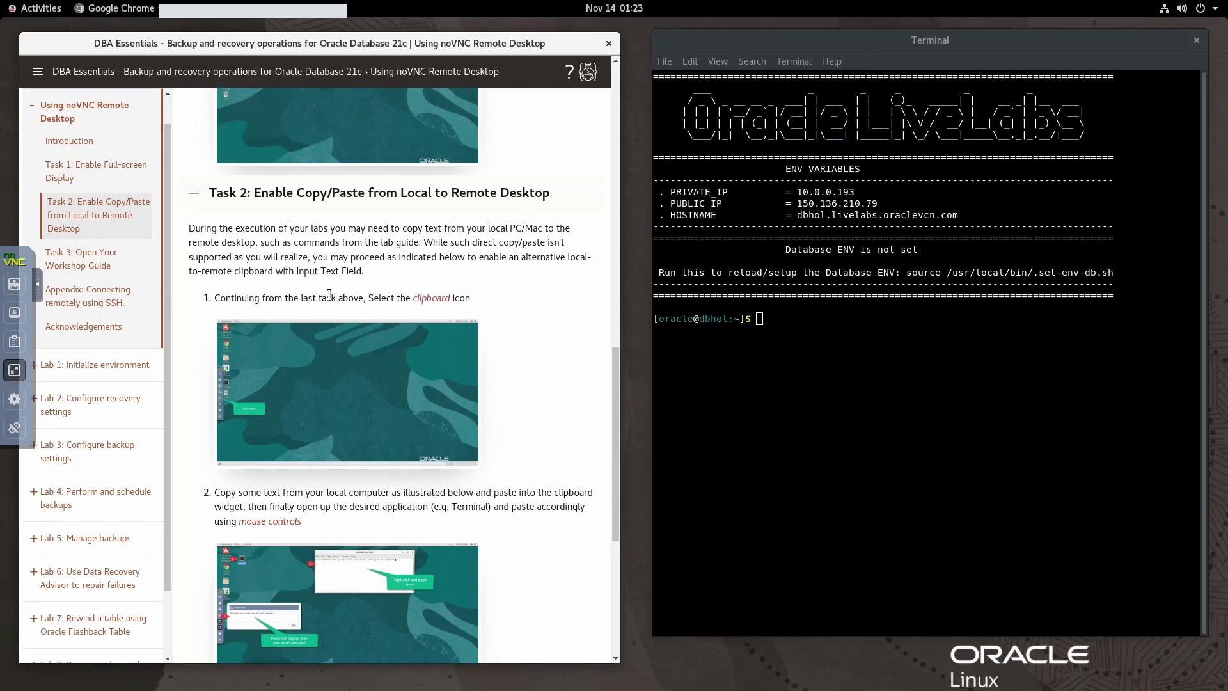
{"action": "scroll", "coordinate": [329, 295], "scroll_direction": "down", "scroll_amount": 1}
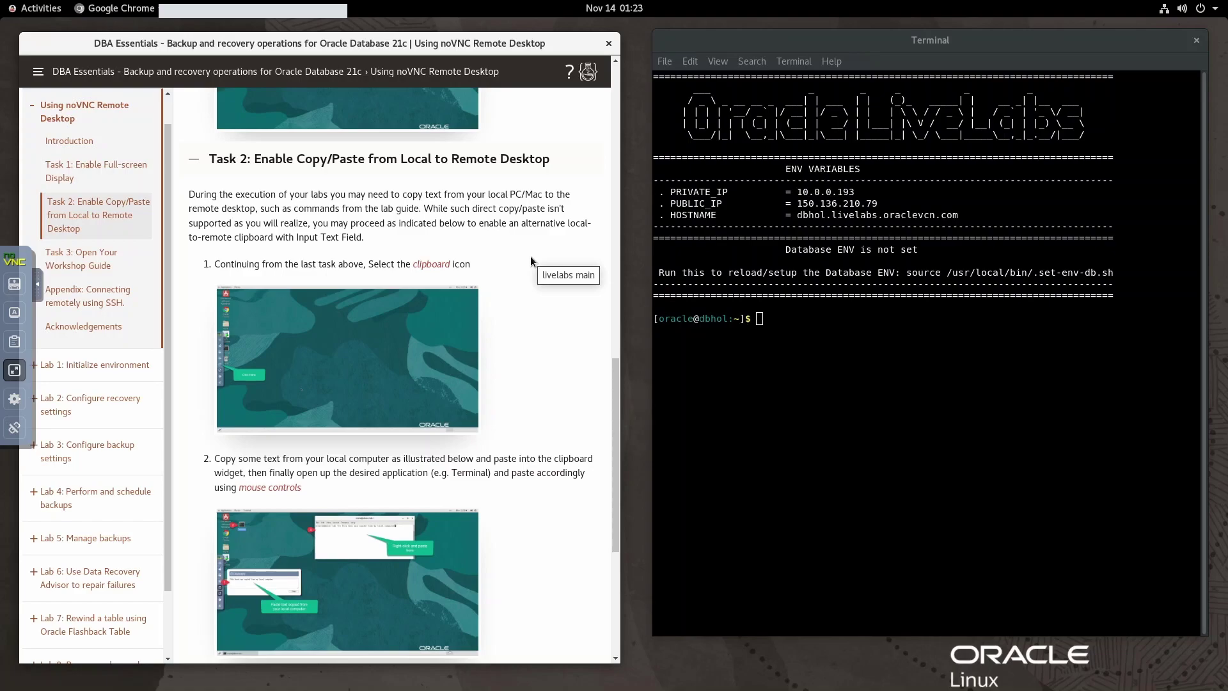
{"action": "scroll", "coordinate": [531, 256], "scroll_direction": "down", "scroll_amount": 1}
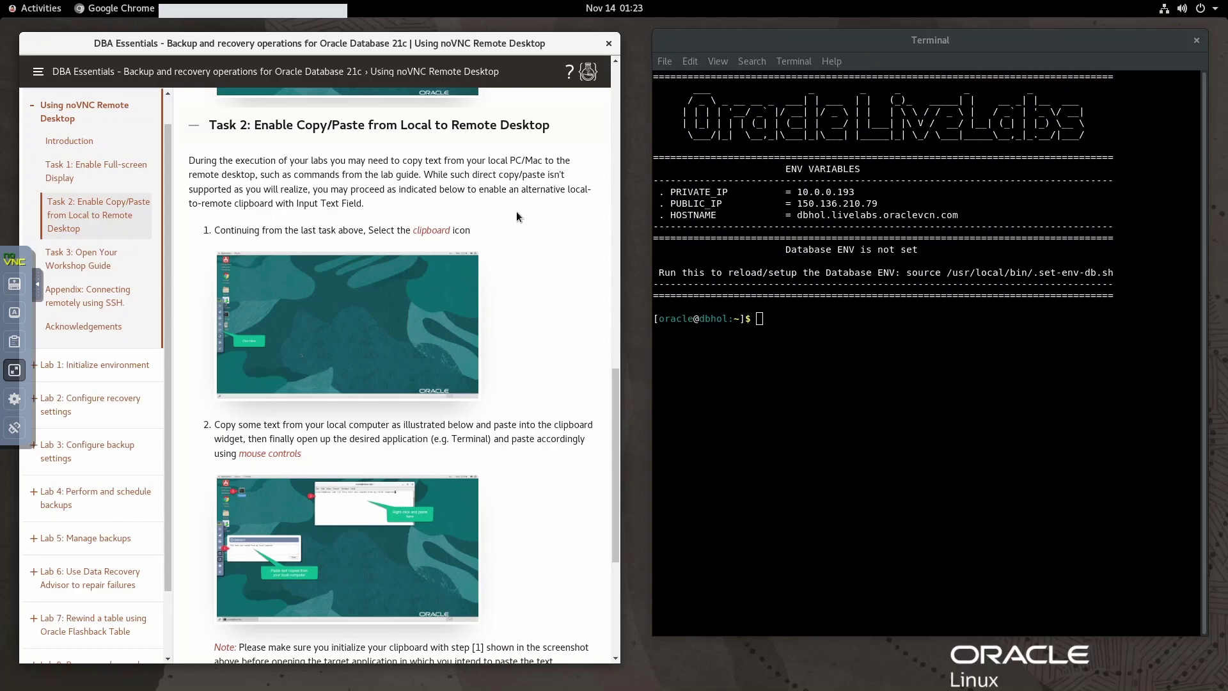
{"action": "scroll", "coordinate": [517, 211], "scroll_direction": "up", "scroll_amount": 5}
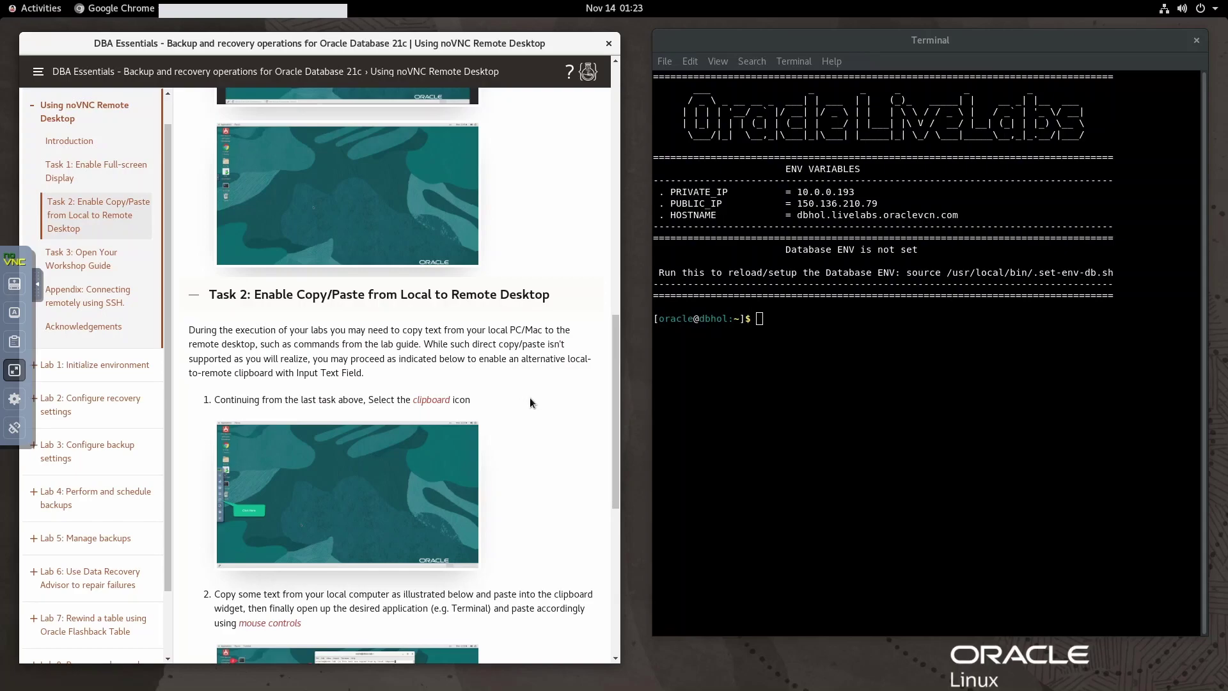
{"action": "left_click_drag", "start_coordinate": [617, 397], "coordinate": [620, 474]}
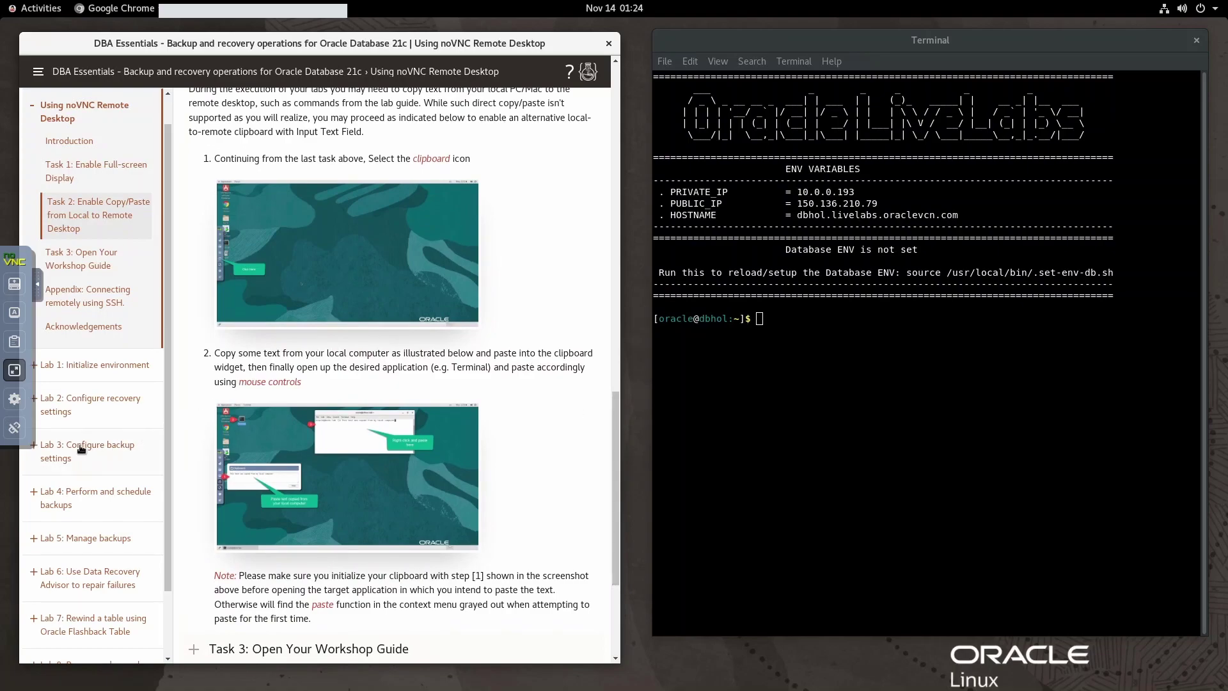
Transfer the guide text "Copy some text from your local computer" to the noVNC clipboard, then clear and close the clipboard
{"action": "left_click", "coordinate": [14, 342]}
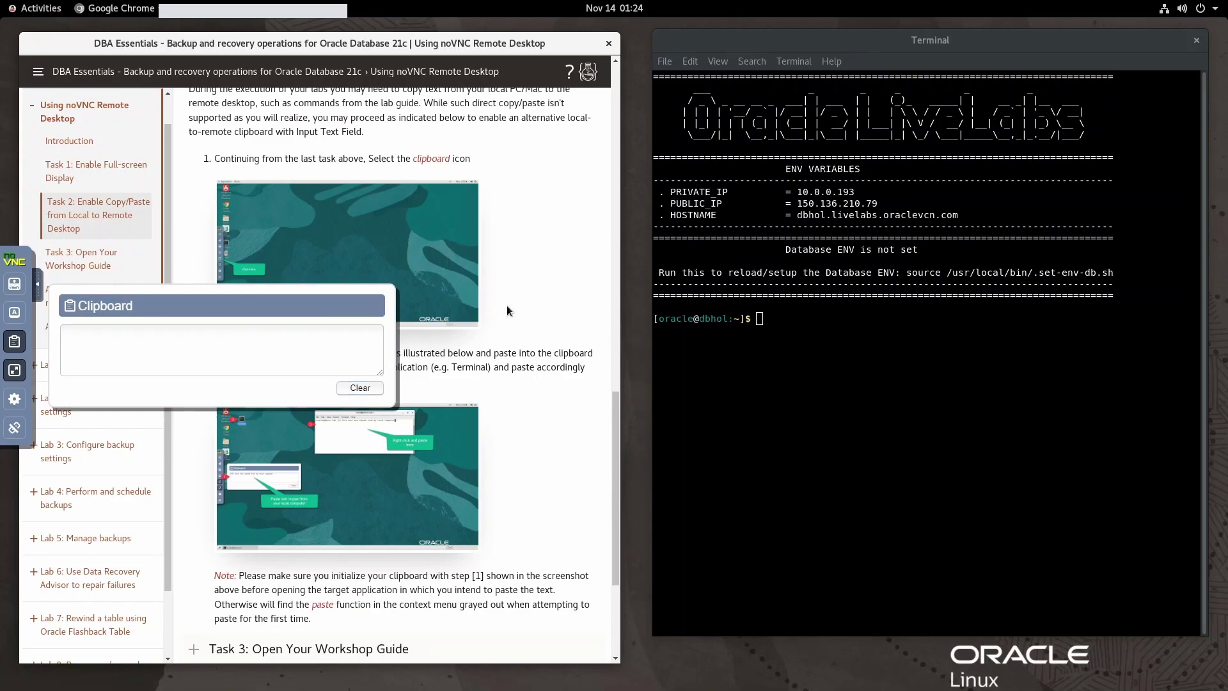
{"action": "left_click", "coordinate": [14, 341]}
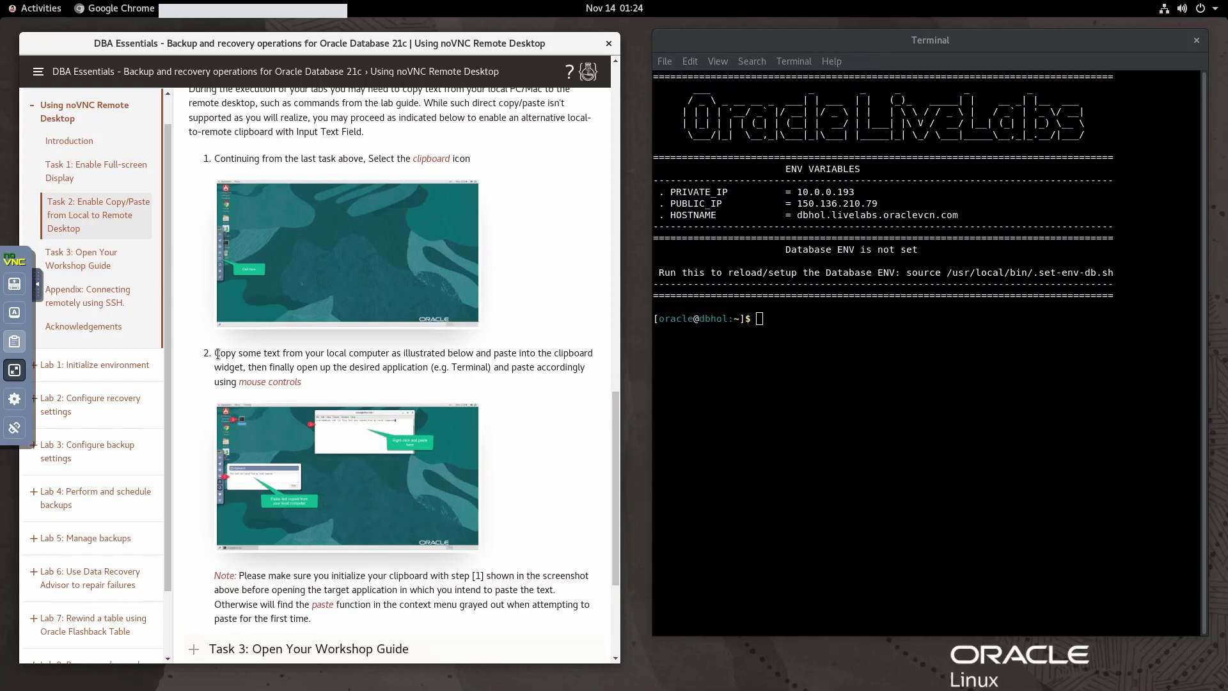
{"action": "left_click_drag", "start_coordinate": [220, 354], "coordinate": [347, 356]}
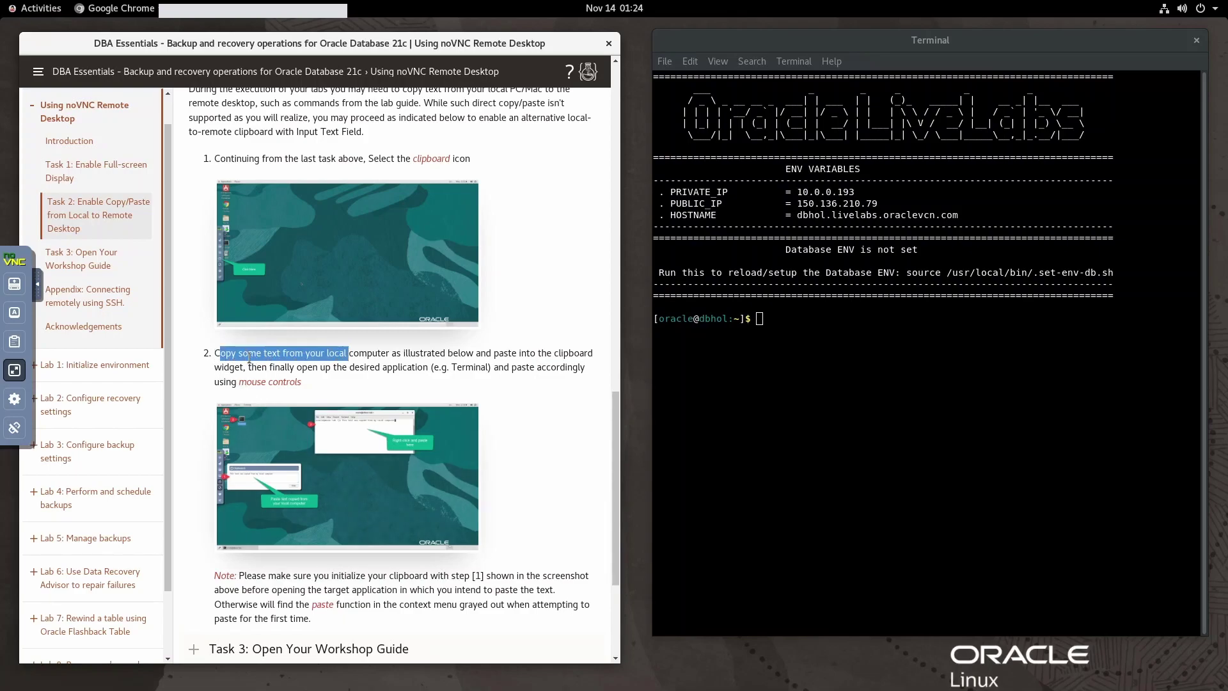
{"action": "left_click_drag", "start_coordinate": [215, 354], "coordinate": [390, 355]}
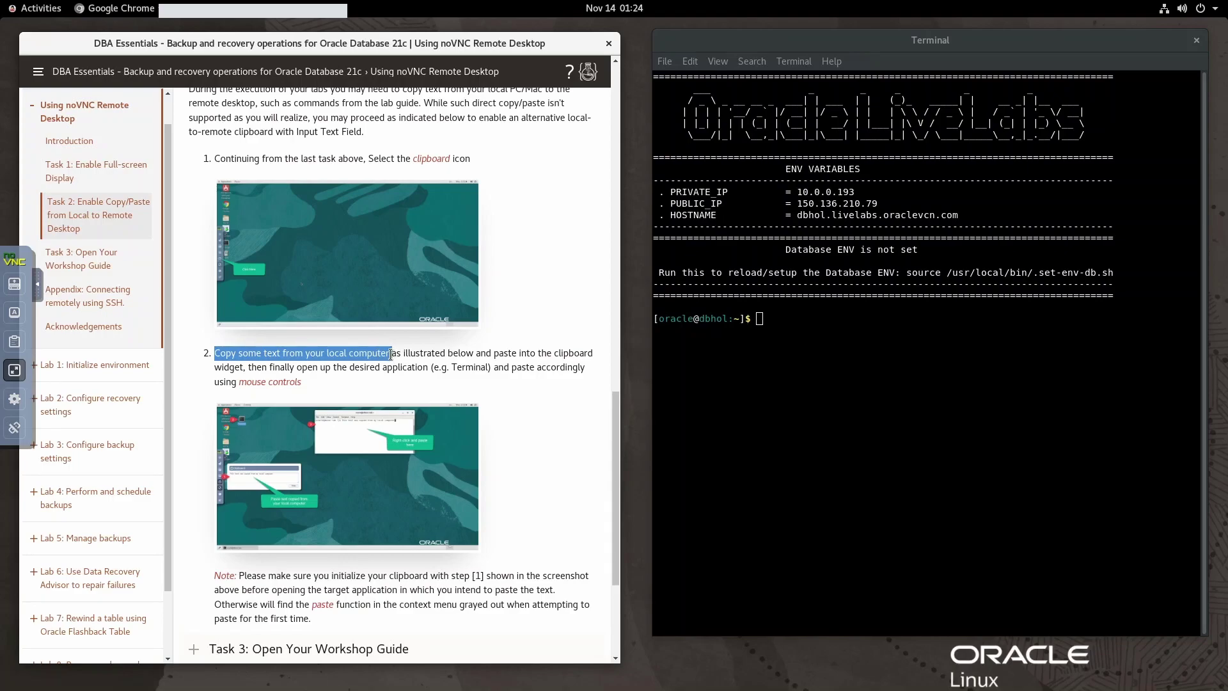
{"action": "left_click", "coordinate": [14, 343]}
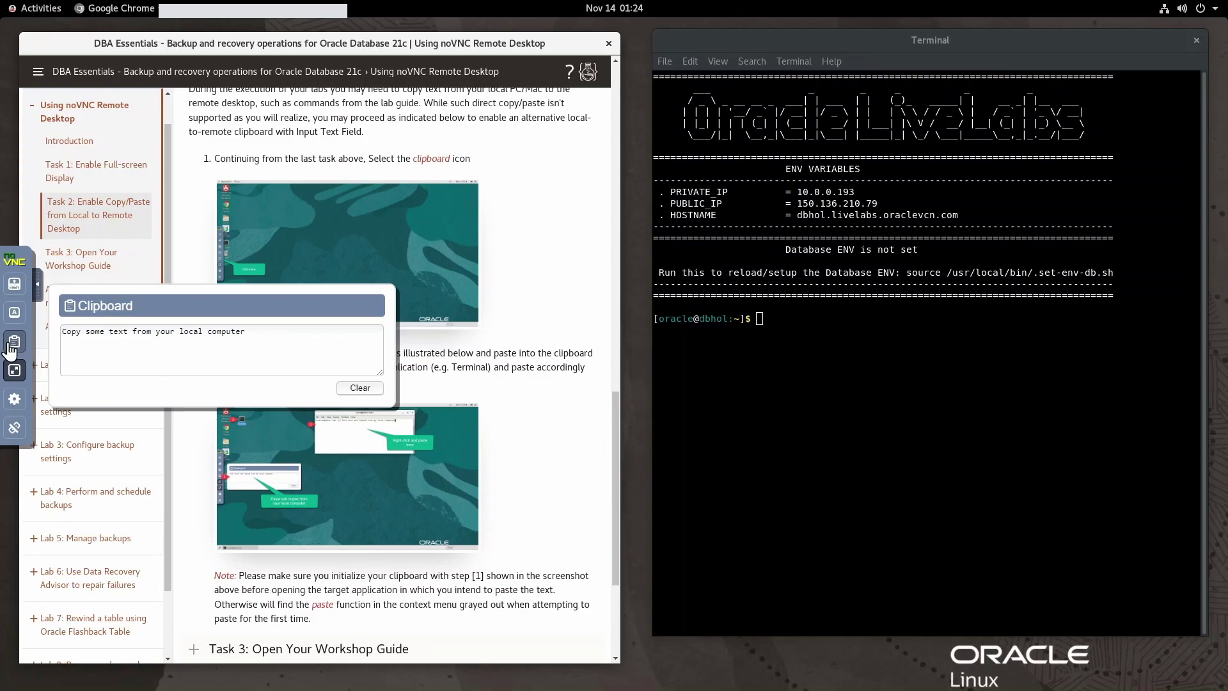
{"action": "left_click", "coordinate": [360, 388]}
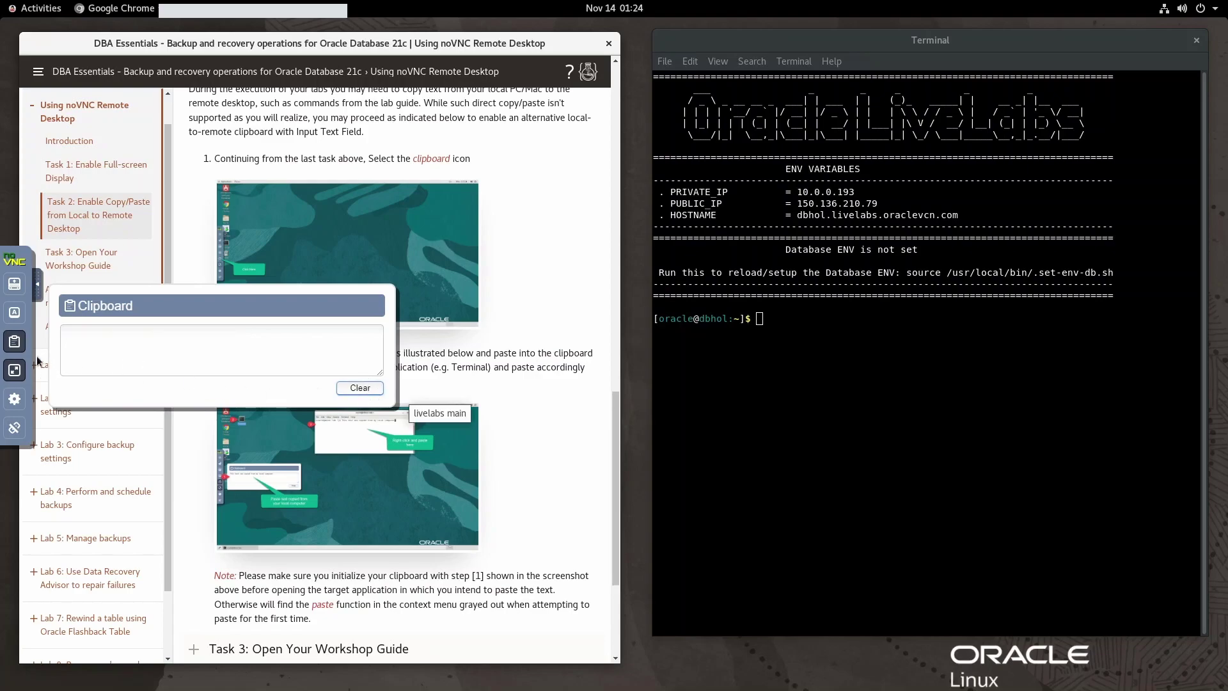
{"action": "left_click", "coordinate": [16, 344]}
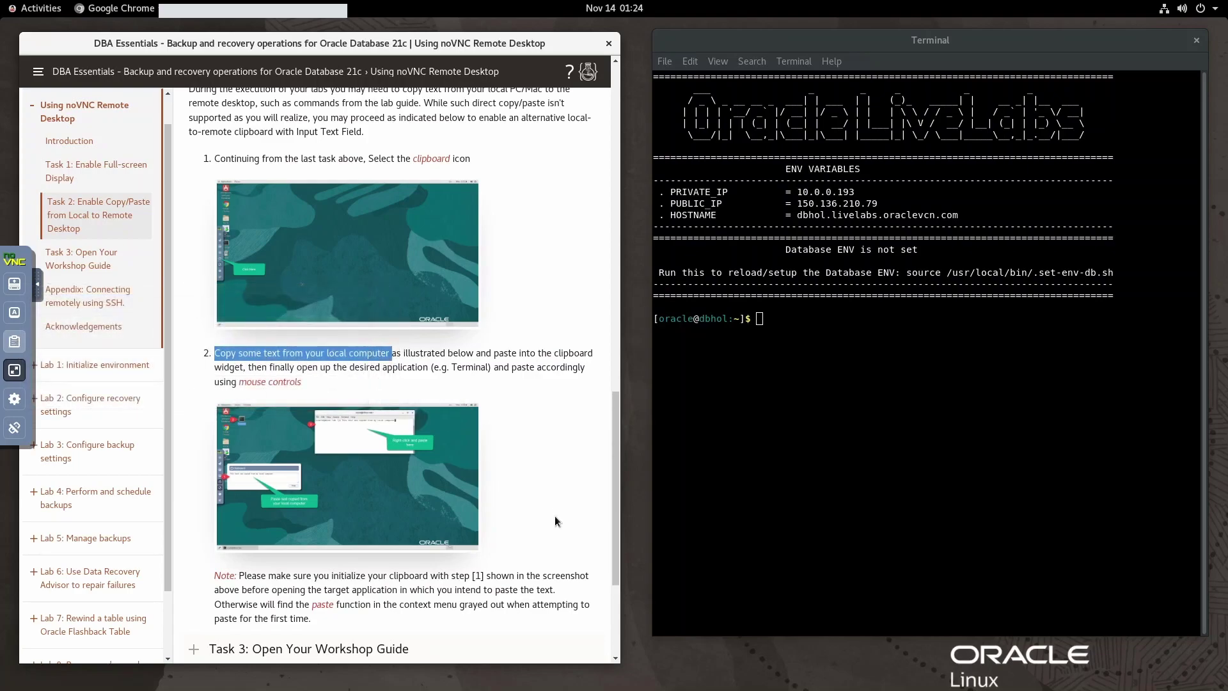
Expand and read Task 3: Open Your Workshop Guide and the Appendix: Connecting remotely using SSH
{"action": "scroll", "coordinate": [554, 516], "scroll_direction": "down", "scroll_amount": 3}
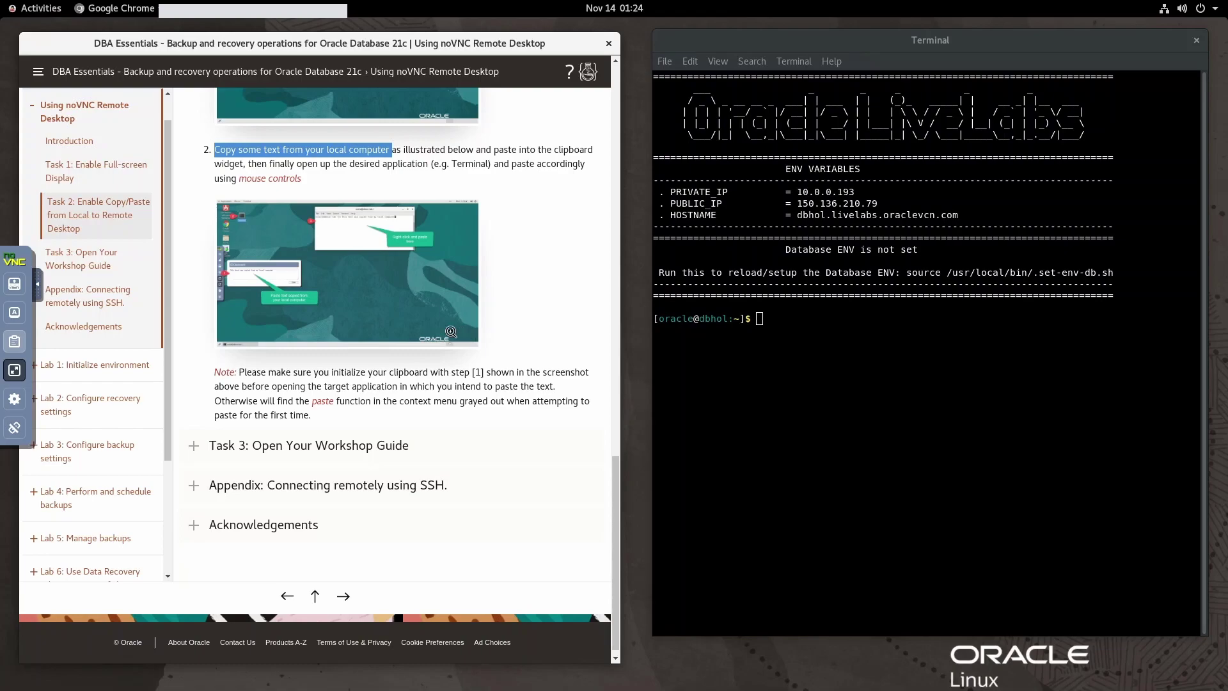
{"action": "left_click", "coordinate": [200, 443]}
{"action": "scroll", "coordinate": [515, 471], "scroll_direction": "down", "scroll_amount": 4}
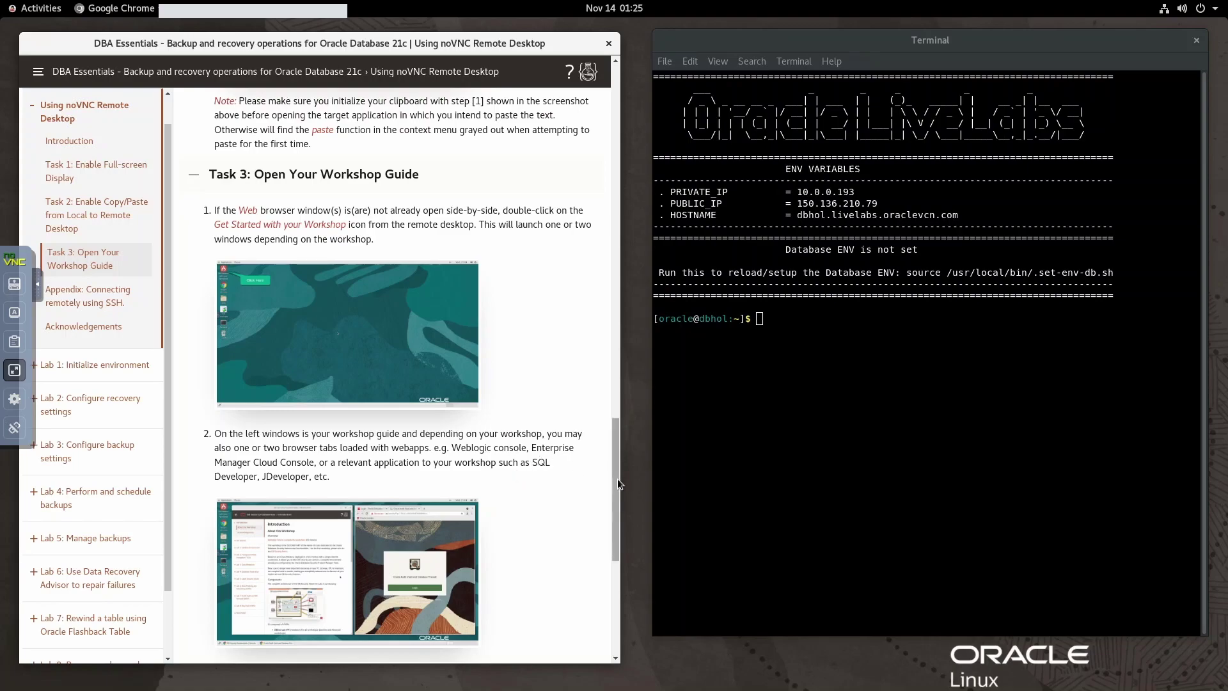
{"action": "left_click_drag", "start_coordinate": [618, 479], "coordinate": [617, 539]}
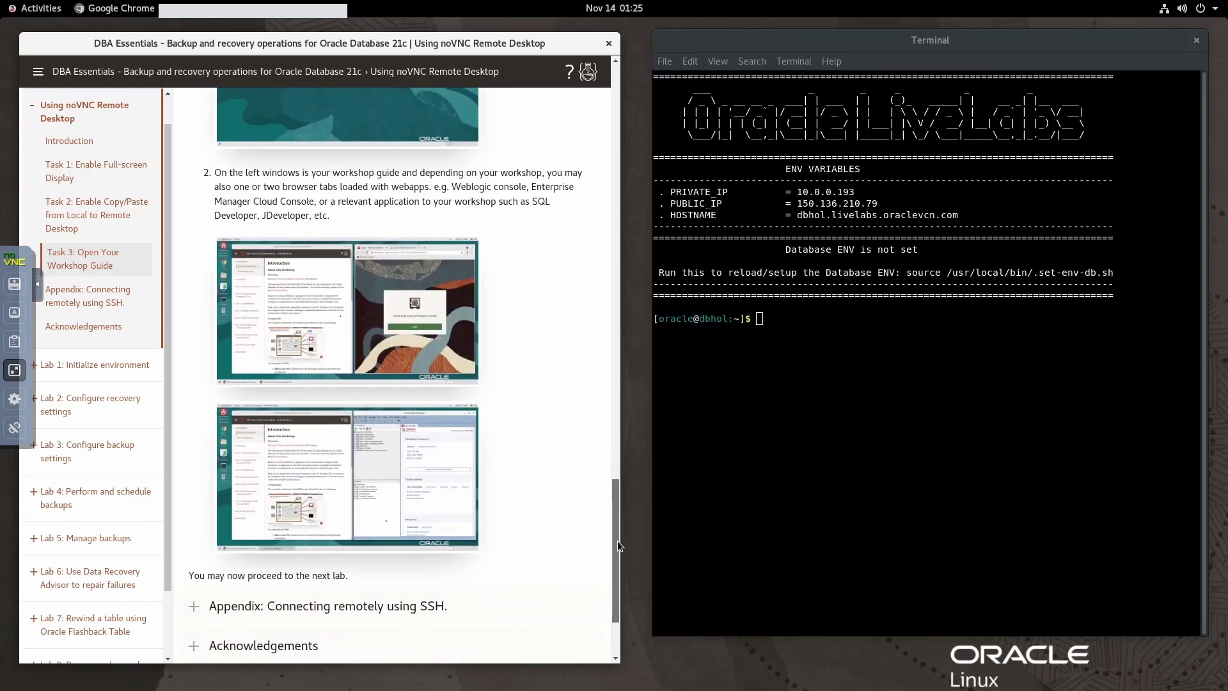
{"action": "left_click_drag", "start_coordinate": [617, 540], "coordinate": [612, 506]}
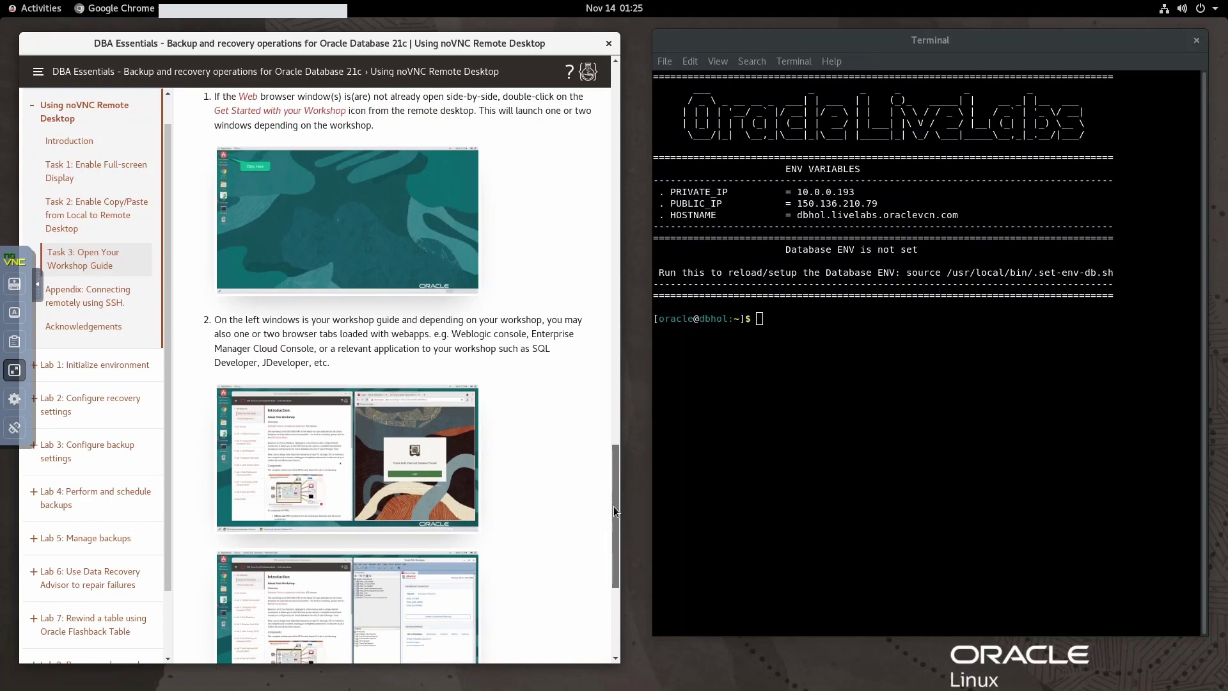
{"action": "left_click_drag", "start_coordinate": [613, 505], "coordinate": [608, 475]}
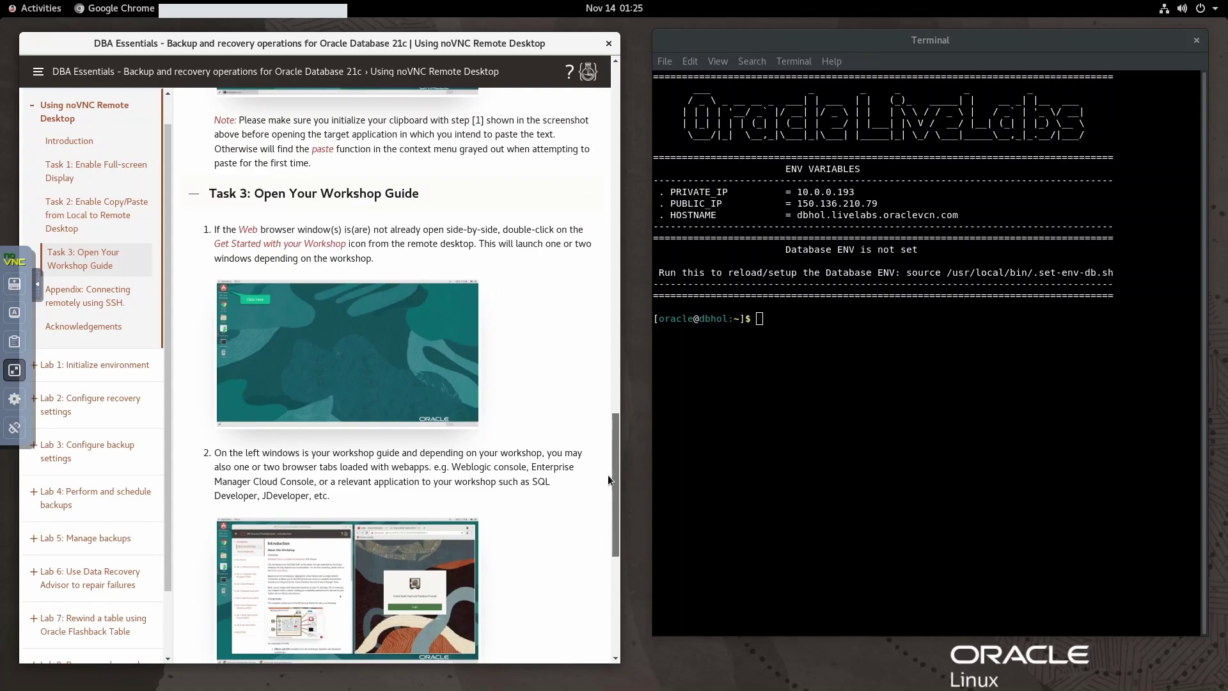
{"action": "left_click_drag", "start_coordinate": [608, 475], "coordinate": [605, 497]}
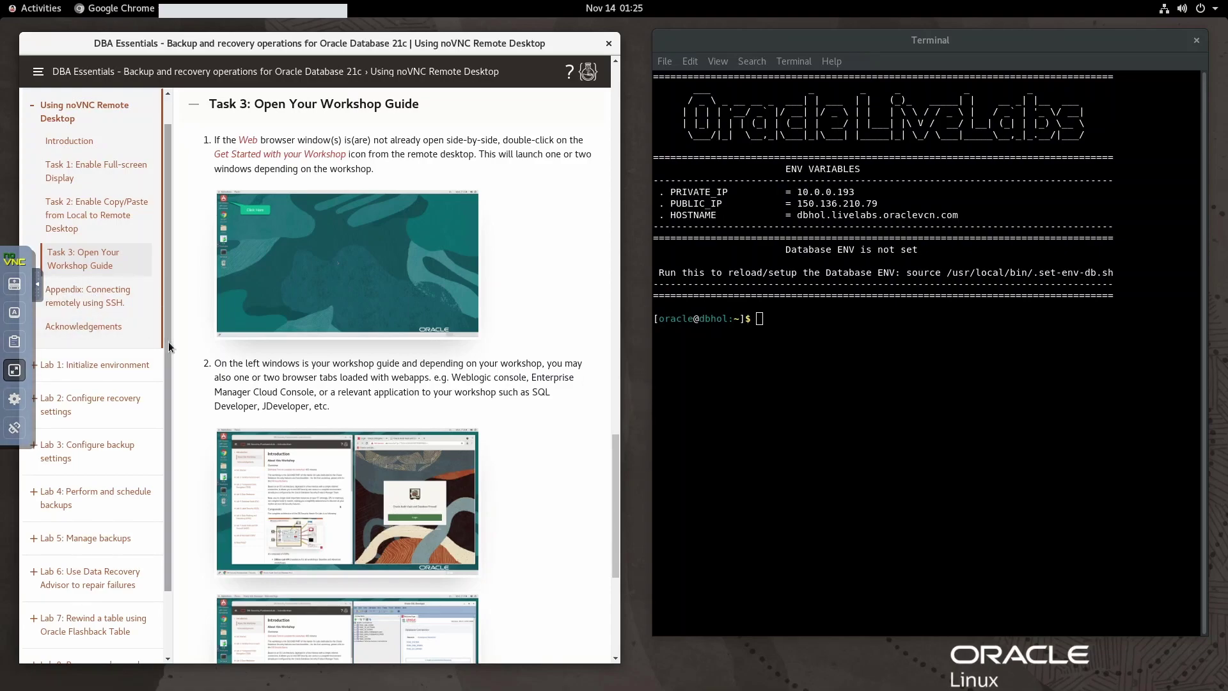
{"action": "left_click", "coordinate": [97, 303]}
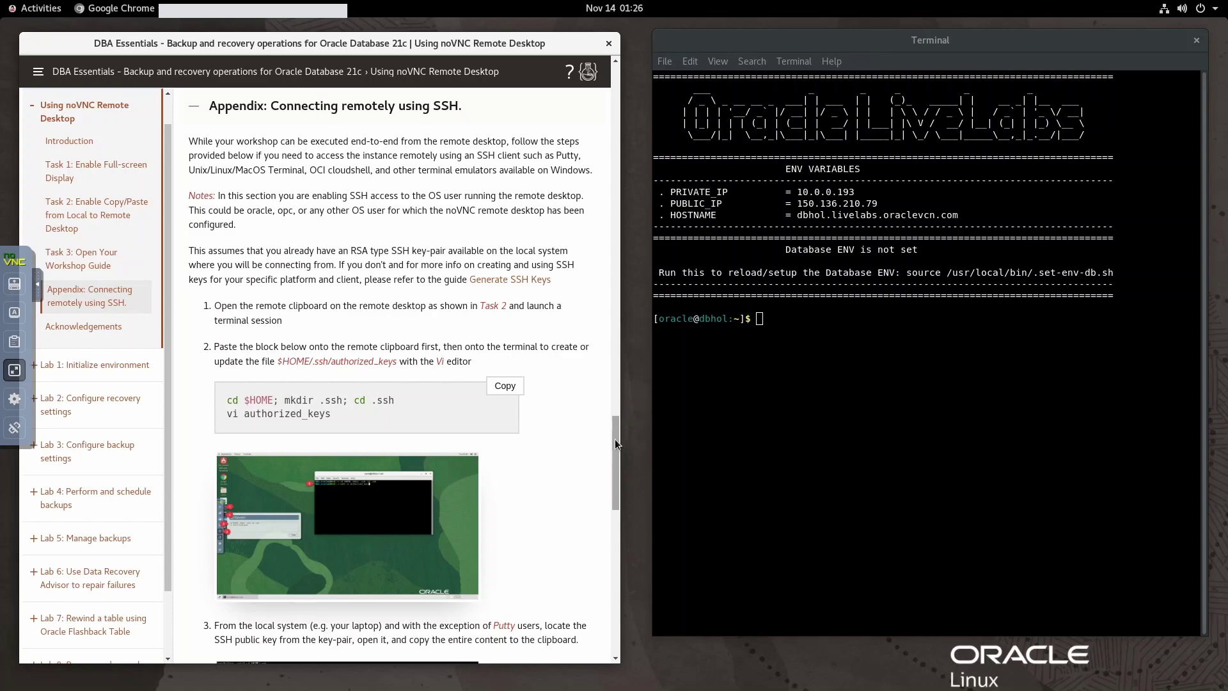
{"action": "left_click_drag", "start_coordinate": [616, 439], "coordinate": [626, 593]}
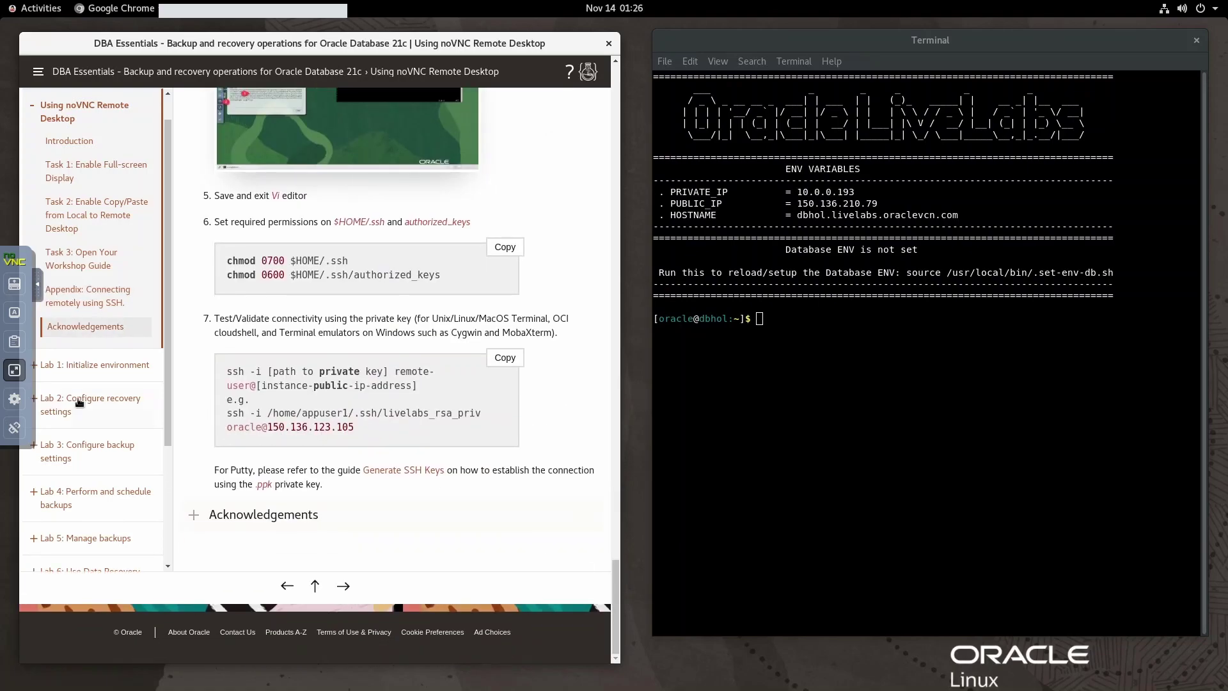
Hide the noVNC control bar and leave Lab 1: Initialize environment expanded instead of Using noVNC Remote Desktop in the guide's contents
{"action": "left_click", "coordinate": [37, 293]}
{"action": "left_click", "coordinate": [36, 370]}
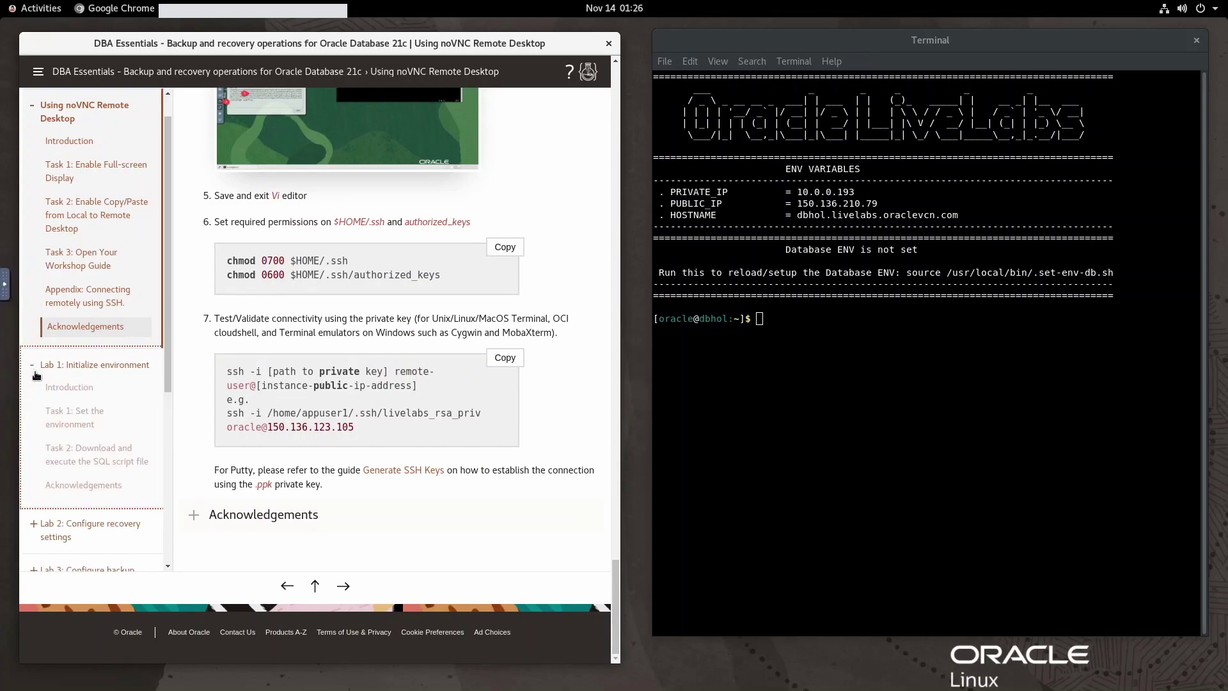
{"action": "left_click", "coordinate": [33, 116]}
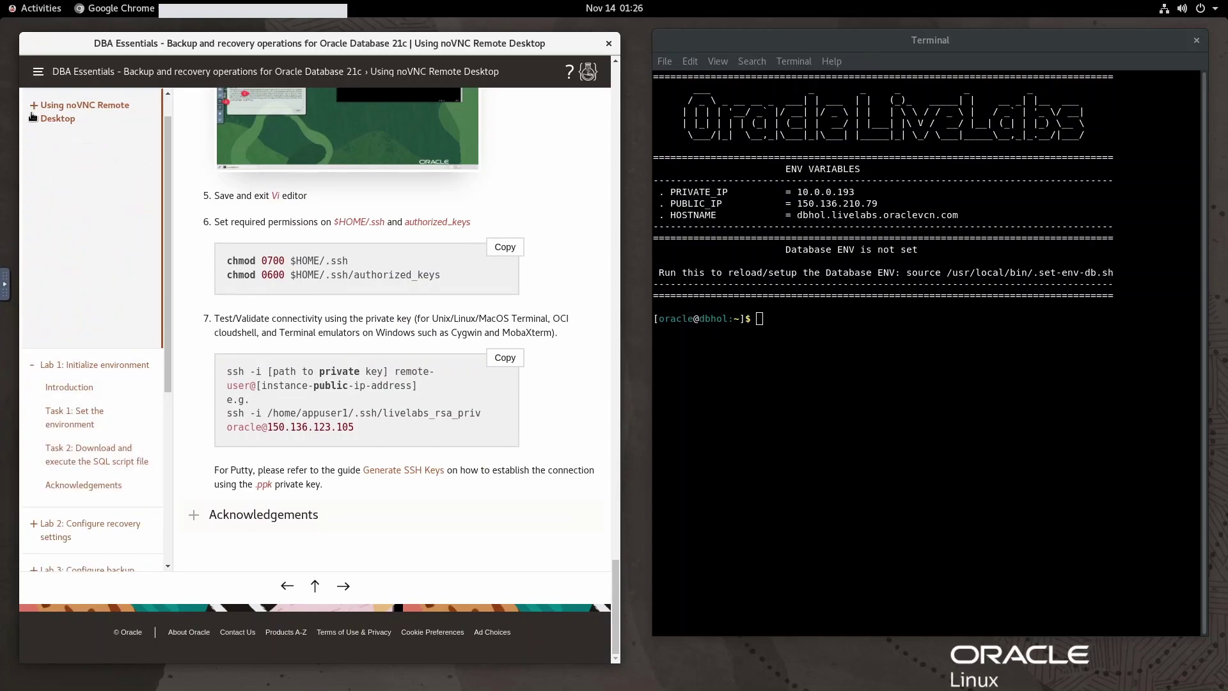
Open Task 1: Set the environment in Lab 1 and copy its command cd /opt/oracle/product/21c/dbhome_1/bin for the terminal
{"action": "left_click", "coordinate": [81, 201]}
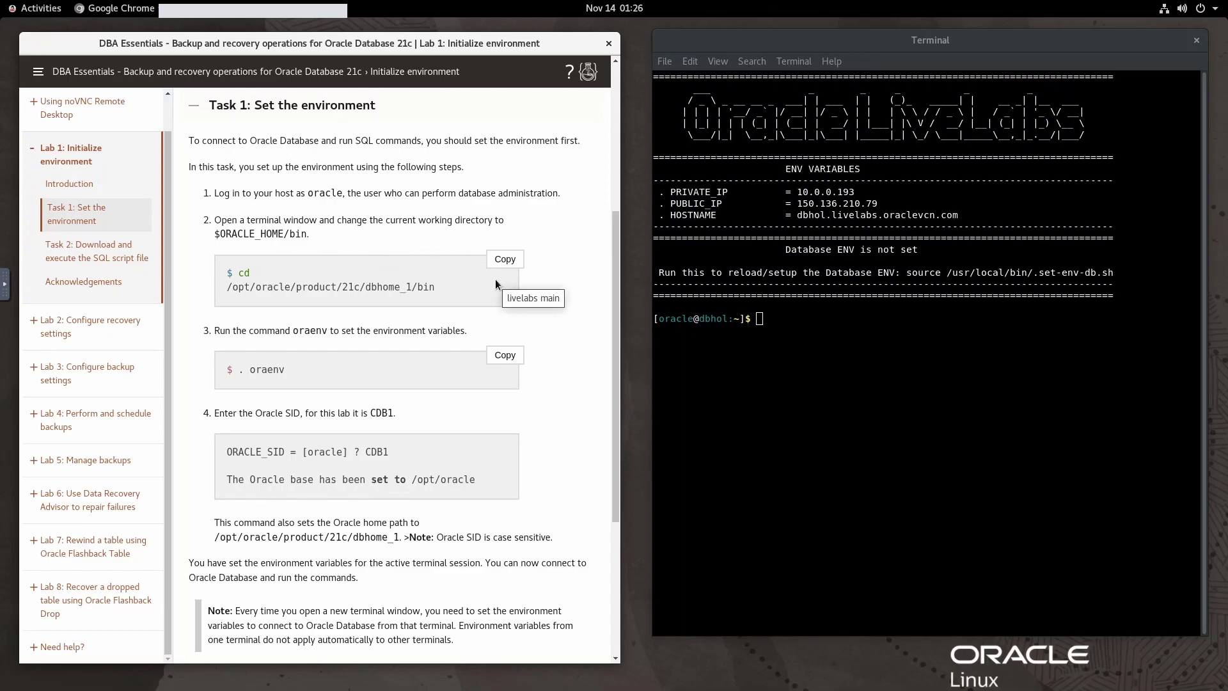
{"action": "left_click", "coordinate": [790, 318]}
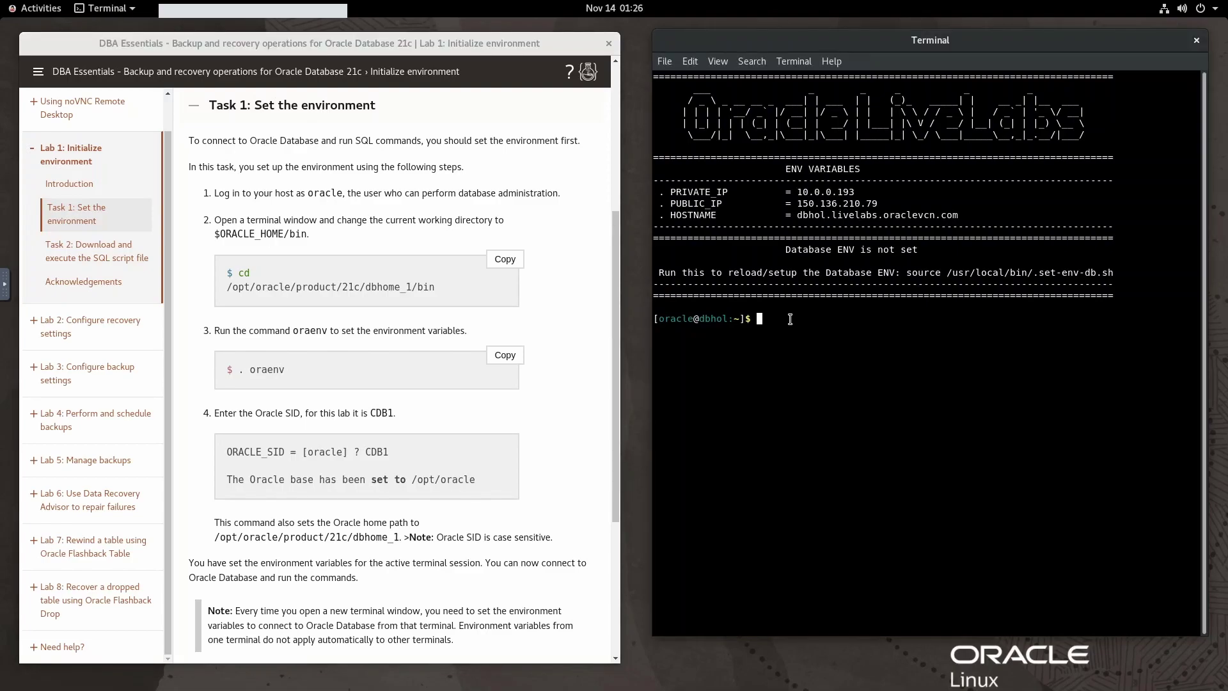
{"action": "left_click", "coordinate": [510, 261]}
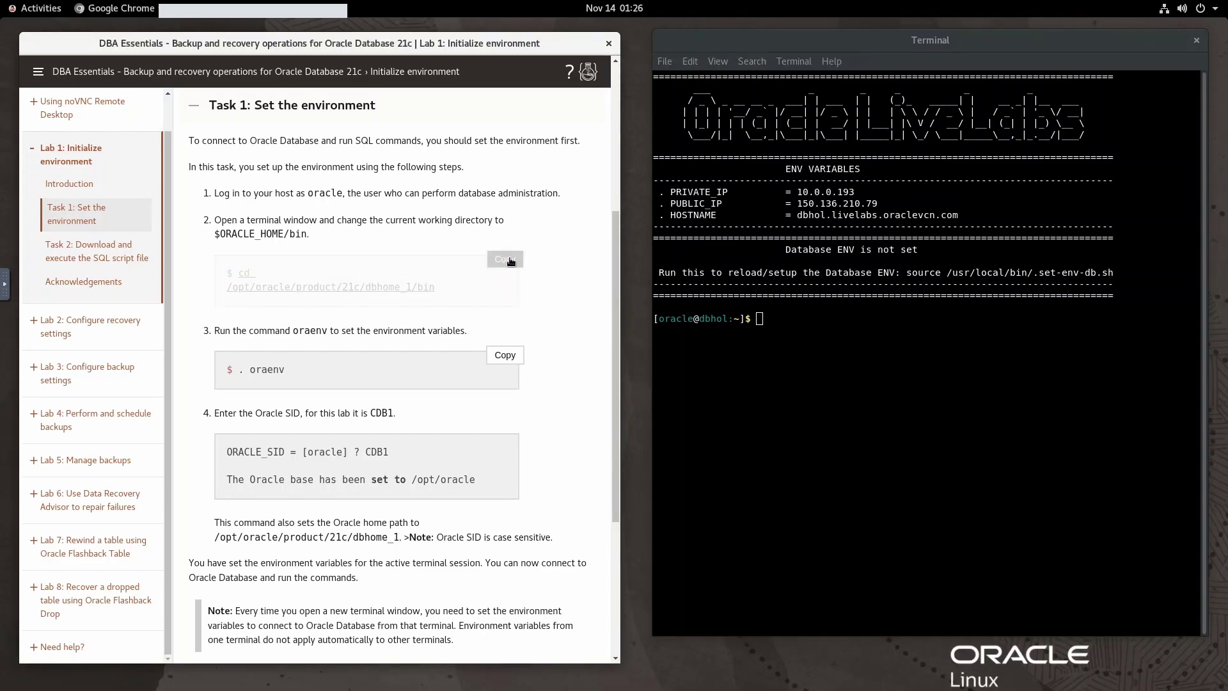
{"action": "left_click", "coordinate": [777, 319]}
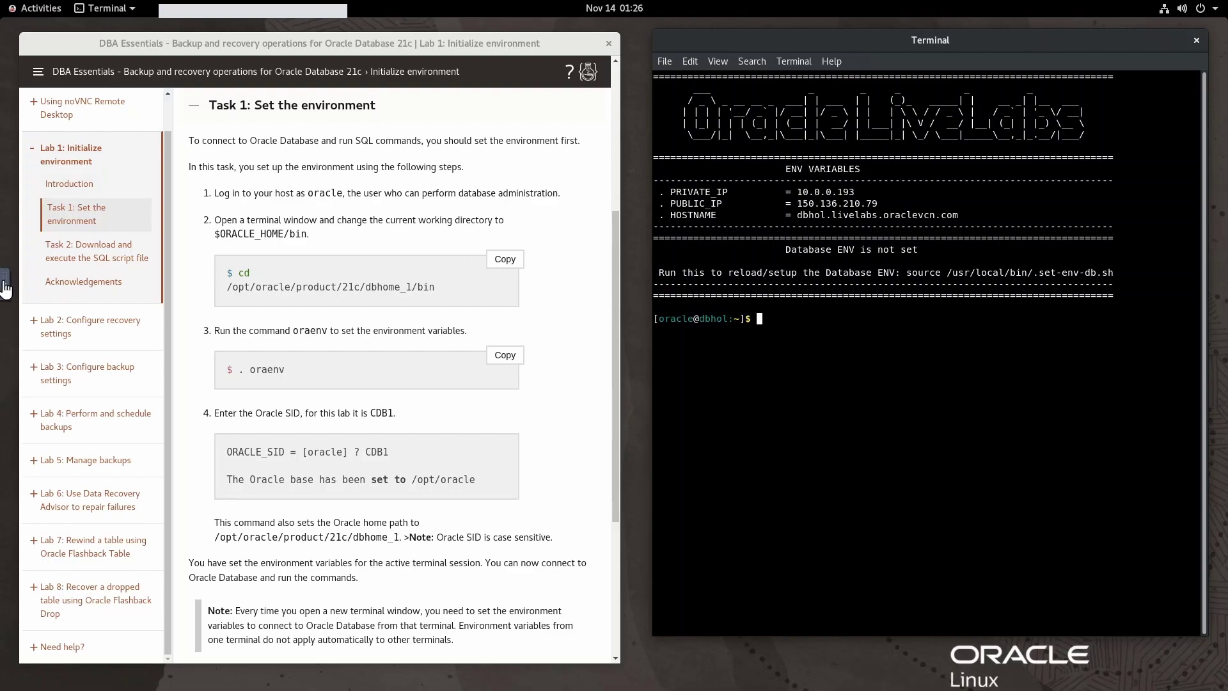
Check the copied command in the noVNC clipboard, then close the clipboard and hide the control bar
{"action": "left_click", "coordinate": [4, 288]}
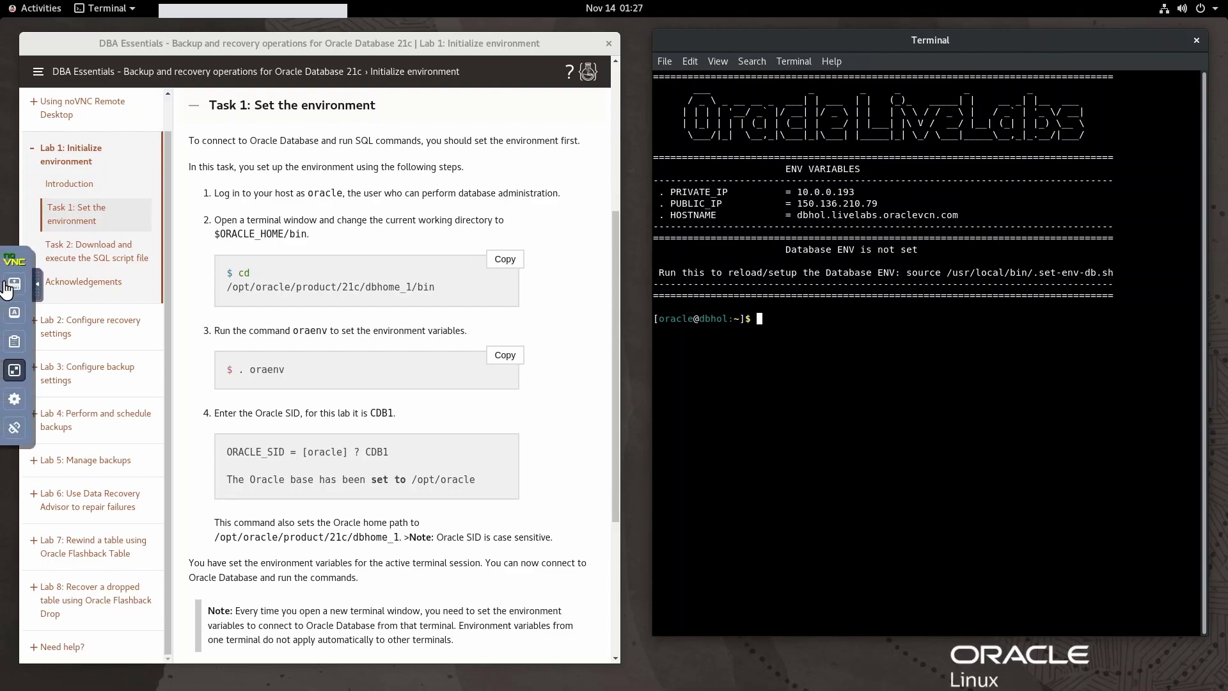
{"action": "left_click", "coordinate": [14, 345]}
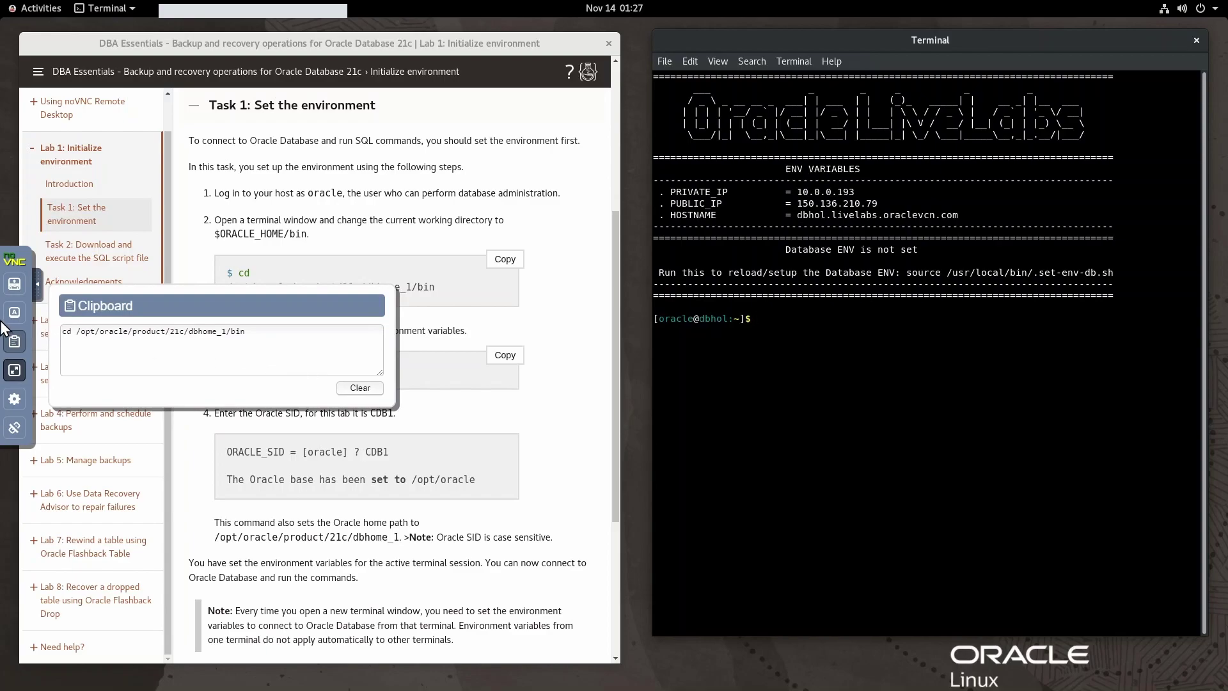
{"action": "left_click", "coordinate": [18, 341]}
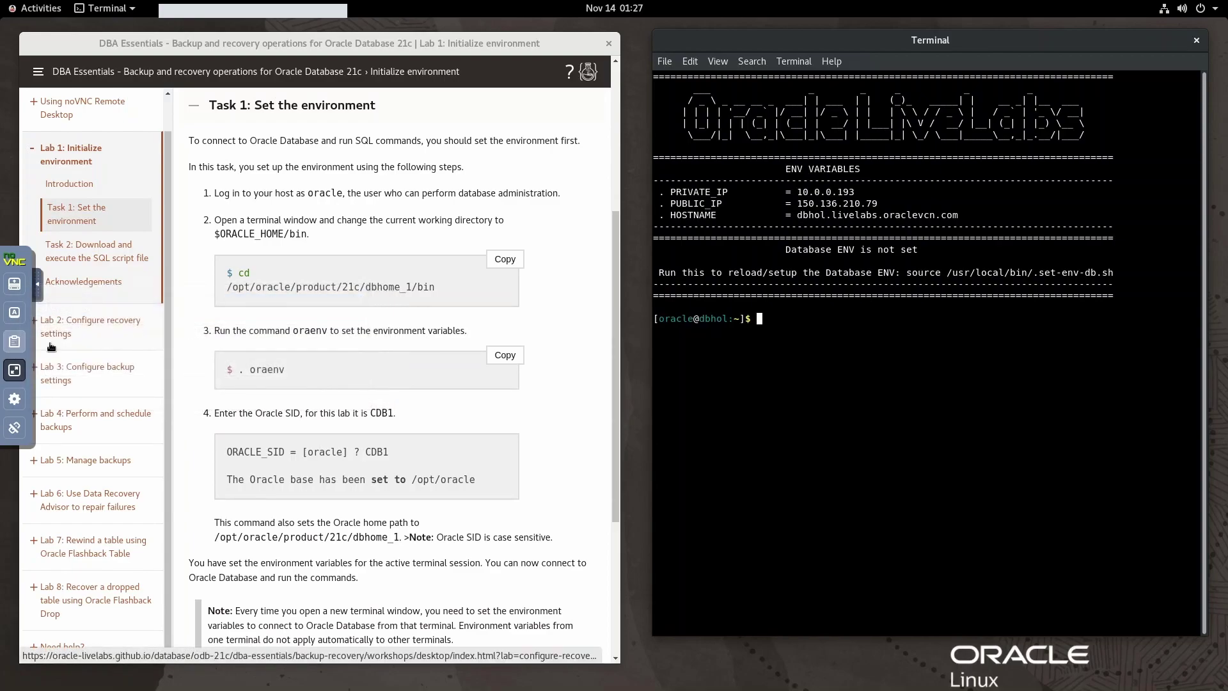
{"action": "left_click", "coordinate": [40, 291]}
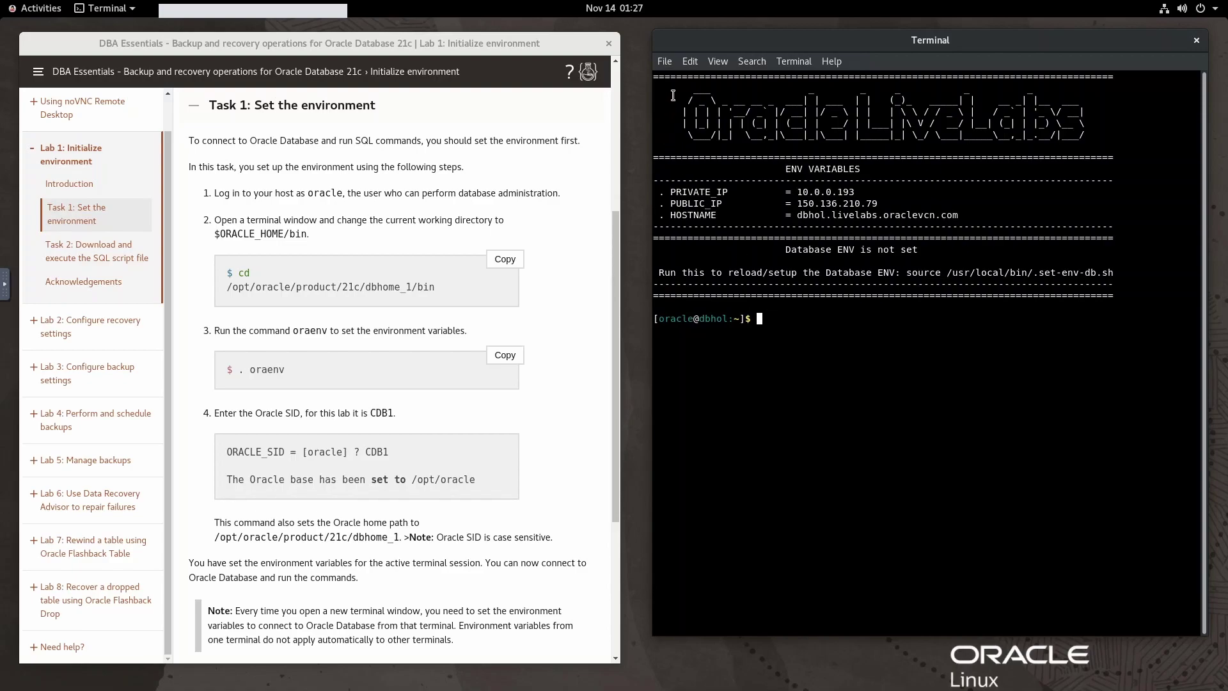
Paste the copied cd /opt/oracle/product/21c/dbhome_1/bin command into the terminal and run it
{"action": "left_click", "coordinate": [696, 63]}
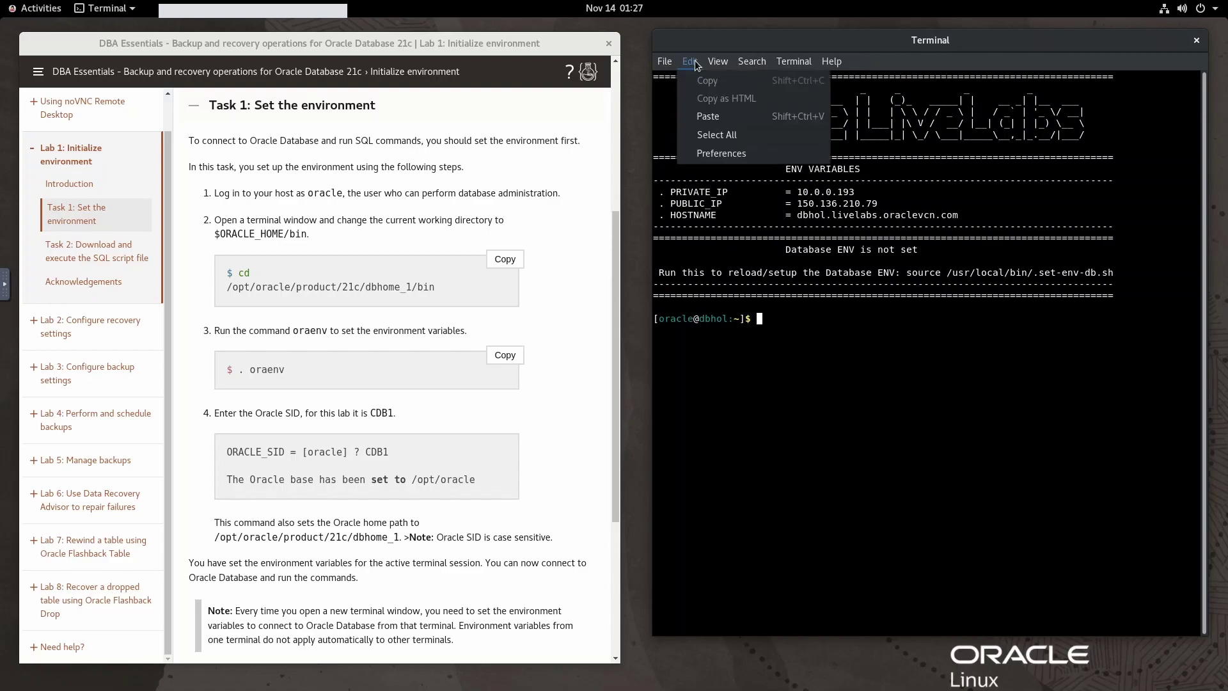
{"action": "left_click", "coordinate": [708, 115]}
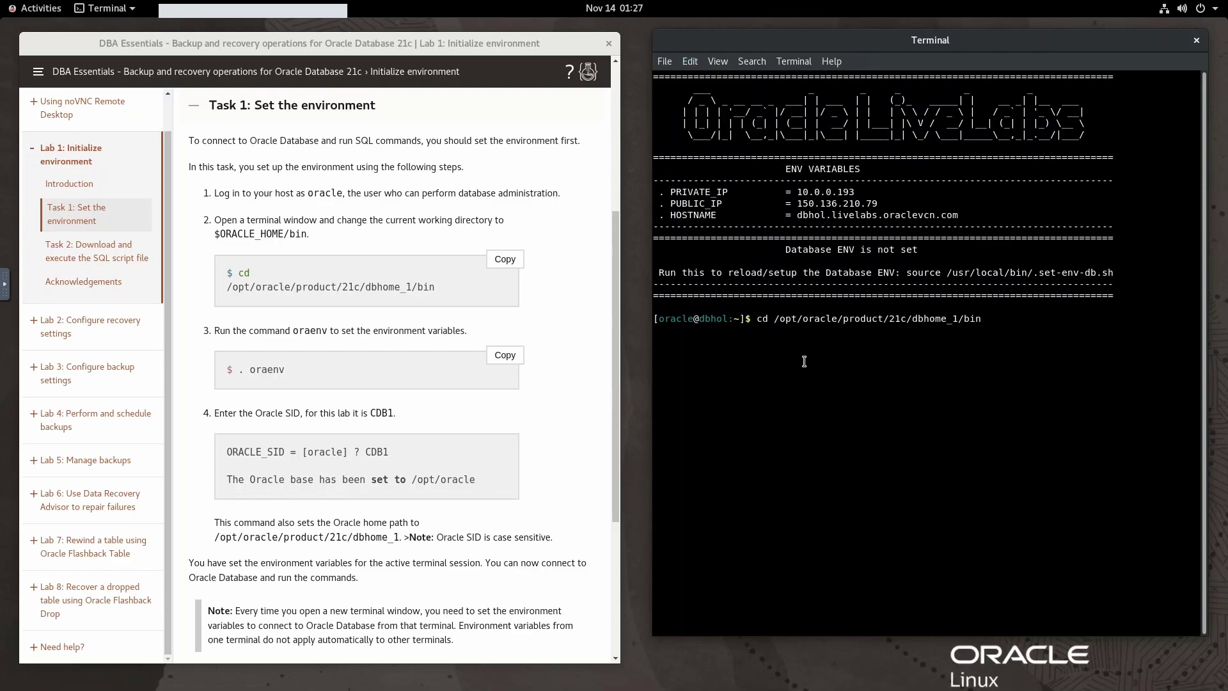
{"action": "key", "text": "Return"}
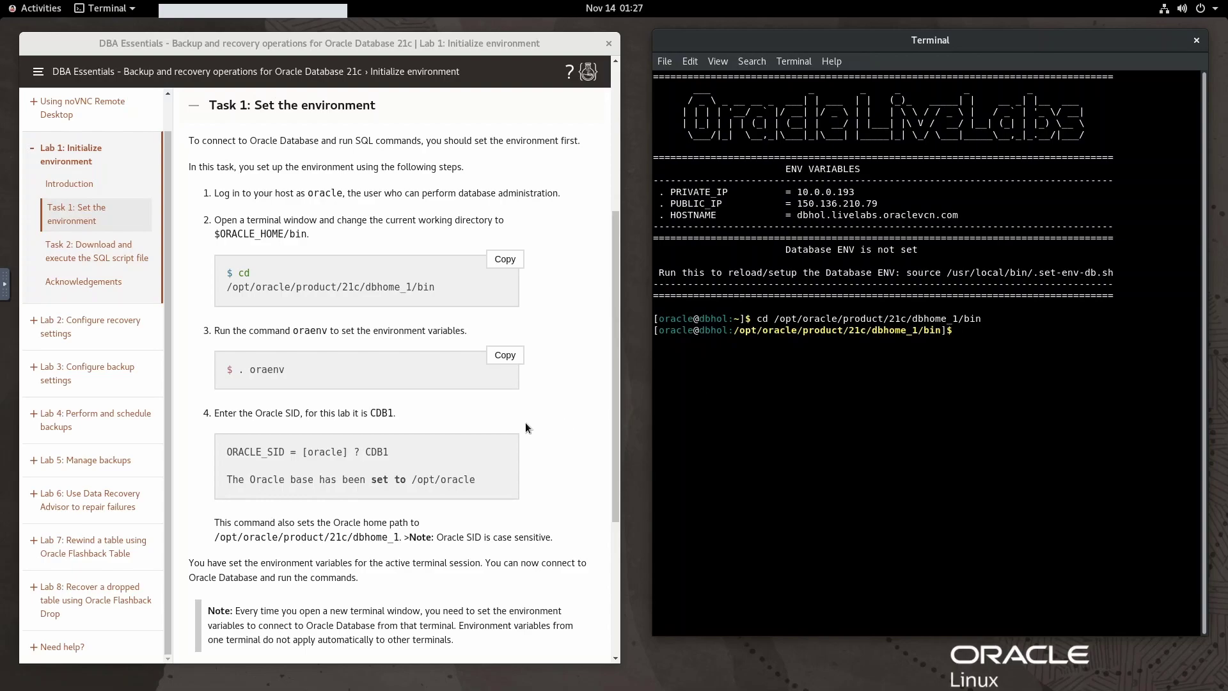
Copy the ". oraenv" command from step 3 of the guide and run it in the terminal
{"action": "left_click", "coordinate": [505, 355]}
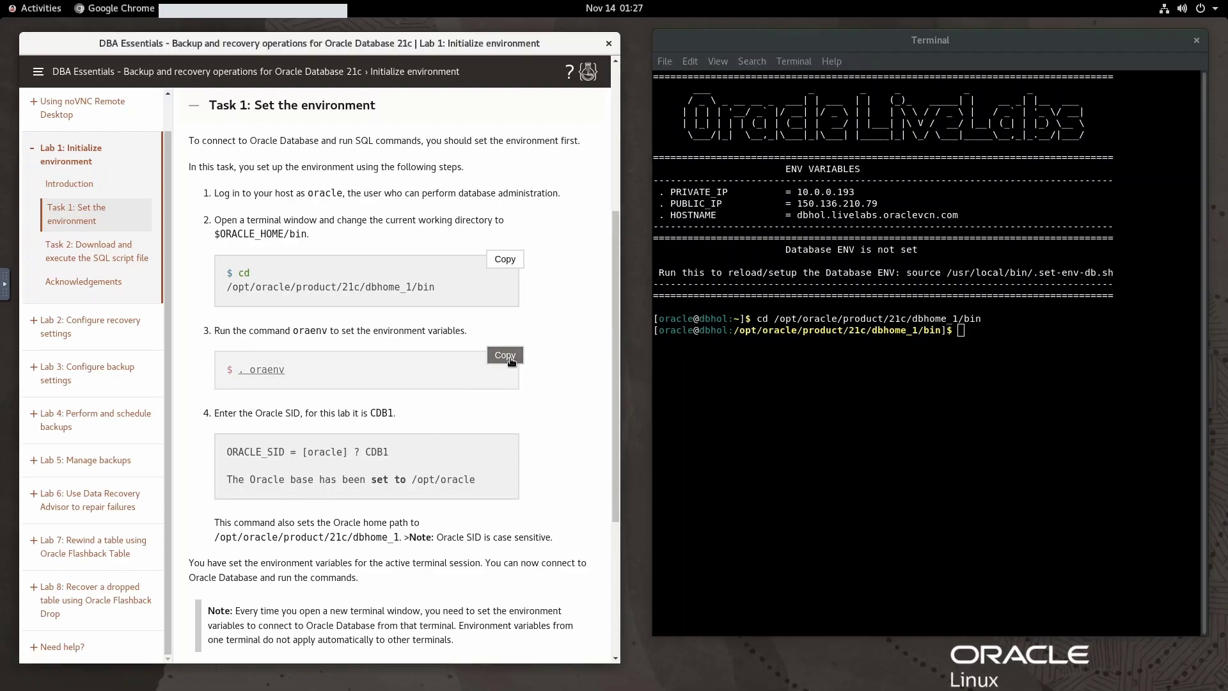
{"action": "left_click", "coordinate": [695, 62]}
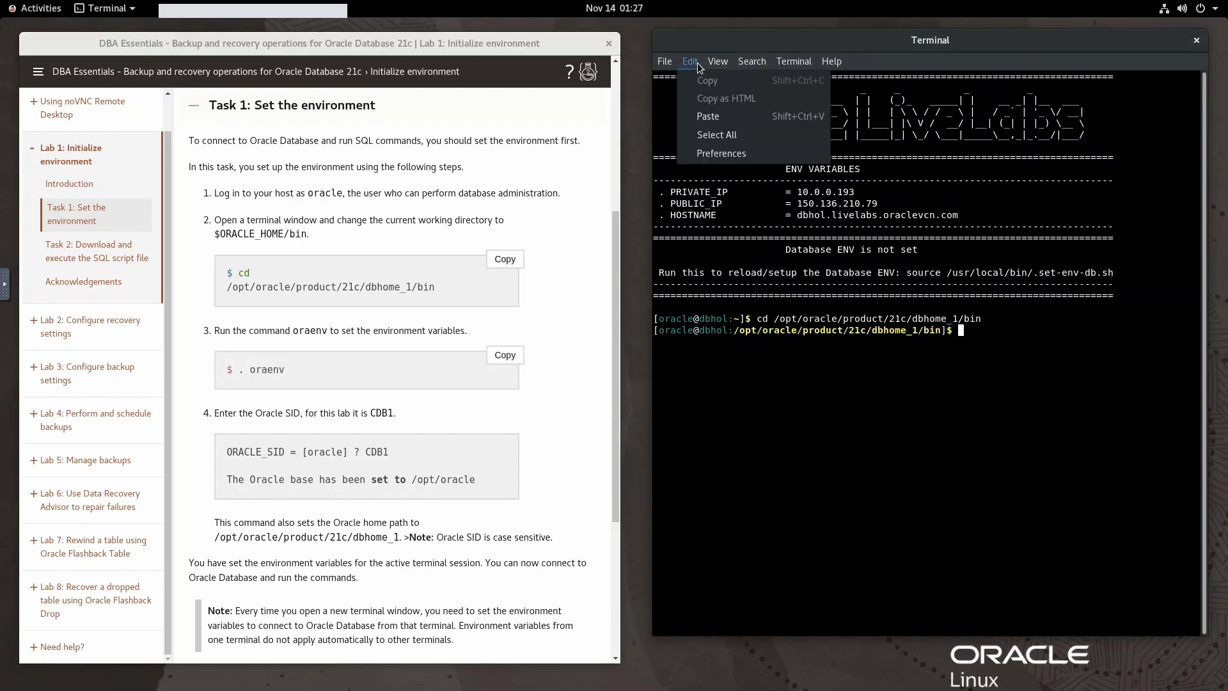
{"action": "left_click", "coordinate": [786, 119]}
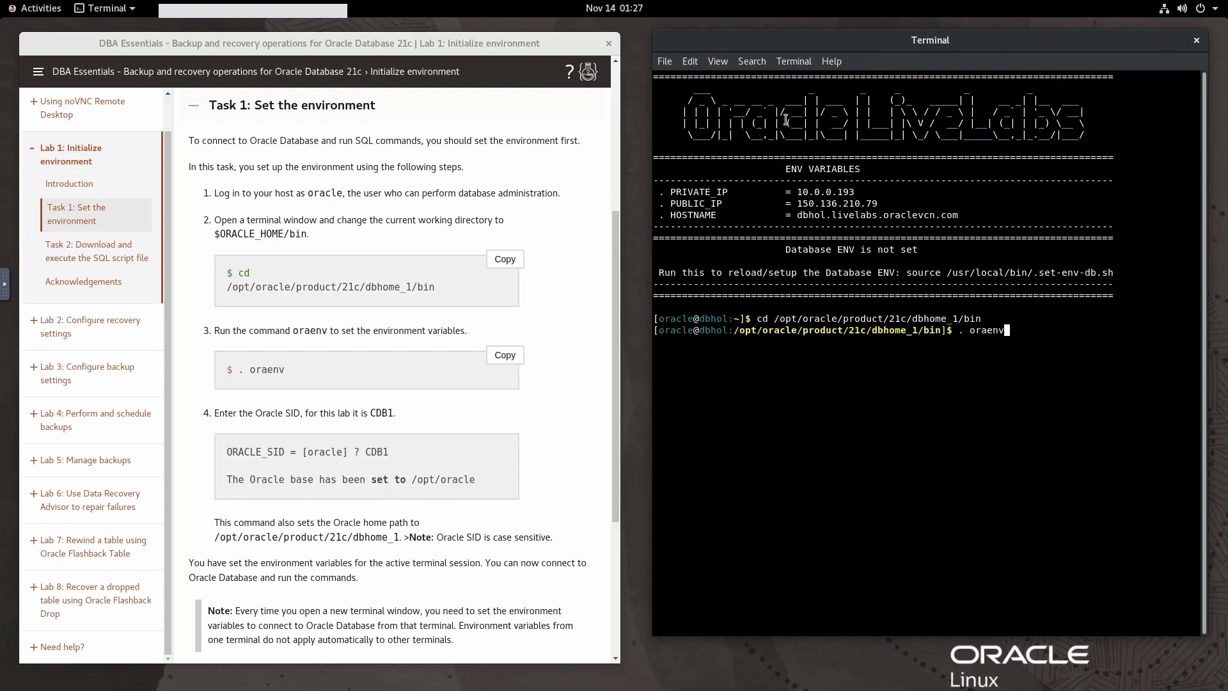
{"action": "key", "text": "Return"}
Answer the oraenv prompts with cdb1 as ORACLE_SID and /opt/oracle as ORACLE_HOME
{"action": "scroll", "coordinate": [493, 482], "scroll_direction": "down", "scroll_amount": 1}
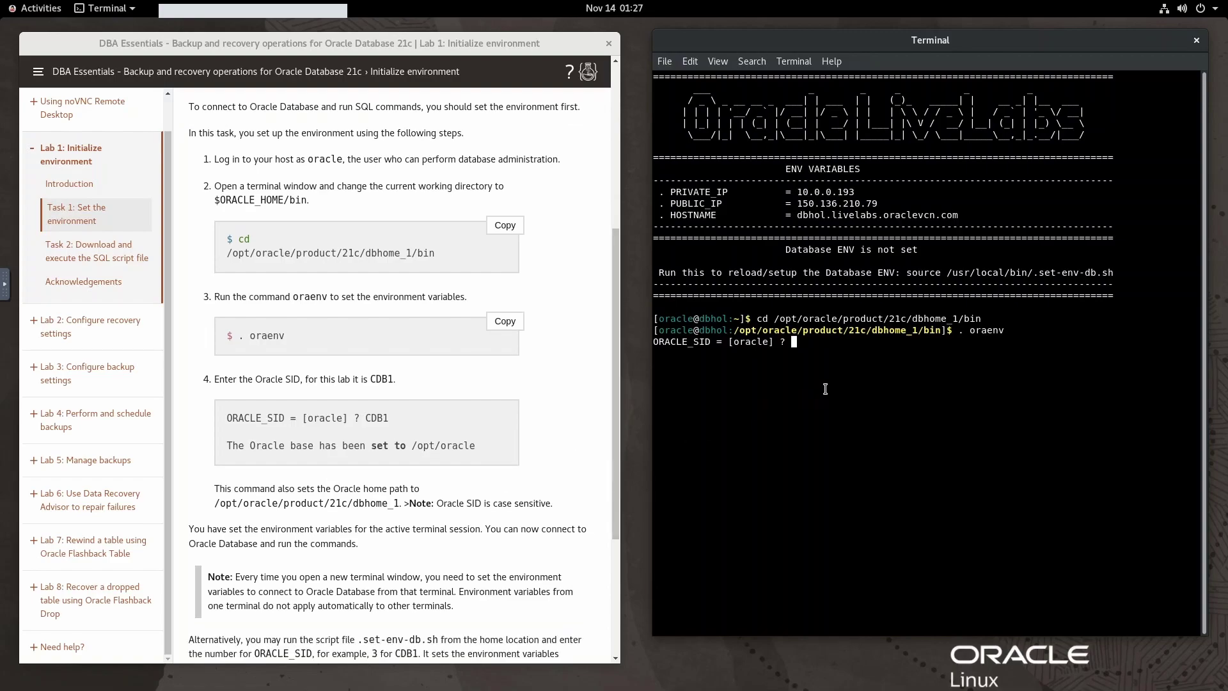
{"action": "type", "text": "cdb1"}
{"action": "key", "text": "Return"}
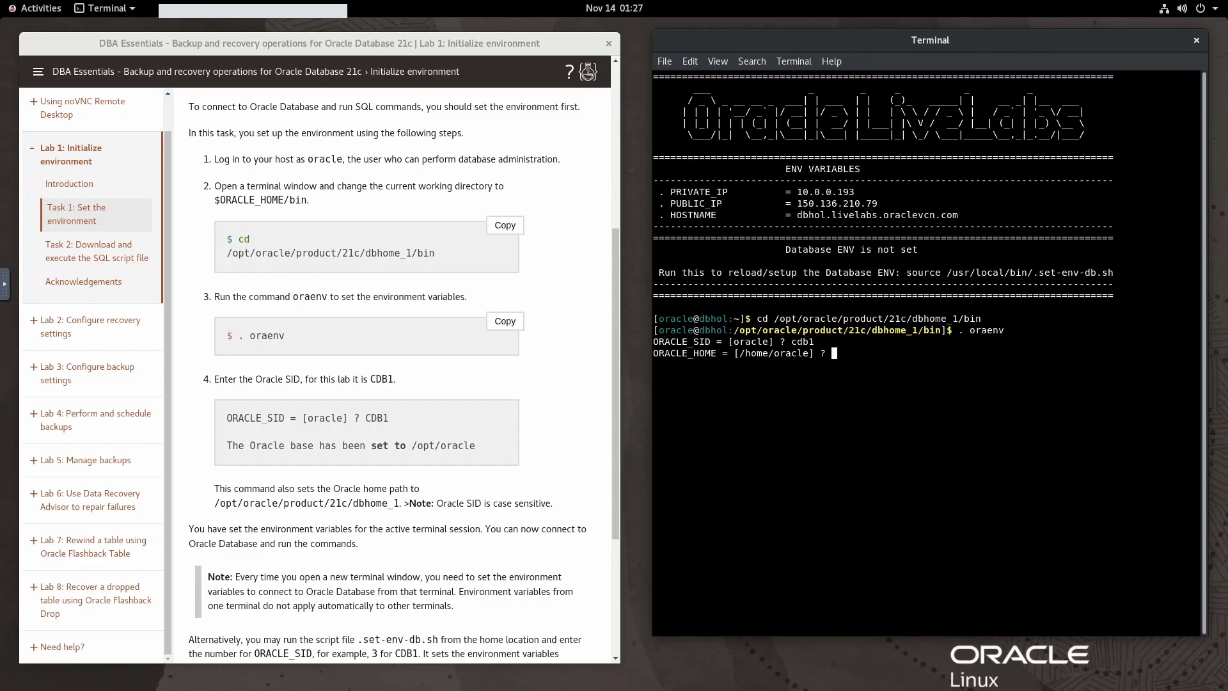
{"action": "type", "text": "."}
{"action": "key", "text": "BackSpace"}
{"action": "type", "text": "/opt/oracle"}
{"action": "key", "text": "Return"}
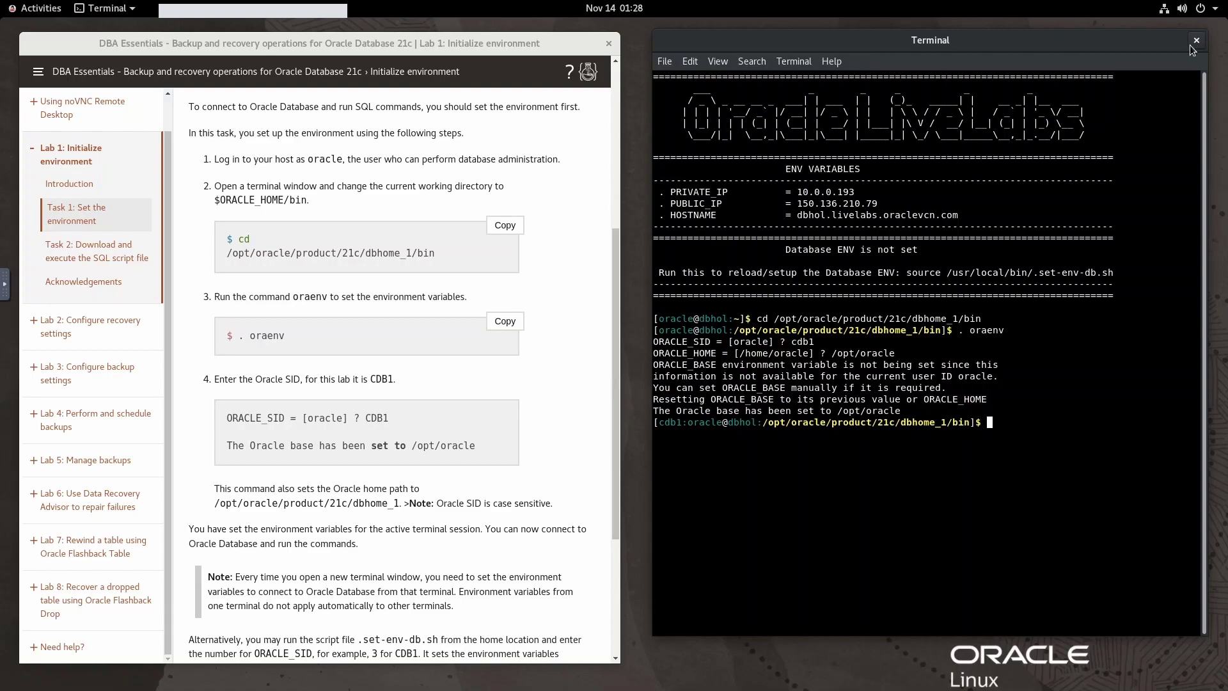
Expand Task 2: Download and execute the SQL script file and read its instructions through to the end
{"action": "scroll", "coordinate": [437, 556], "scroll_direction": "down", "scroll_amount": 5}
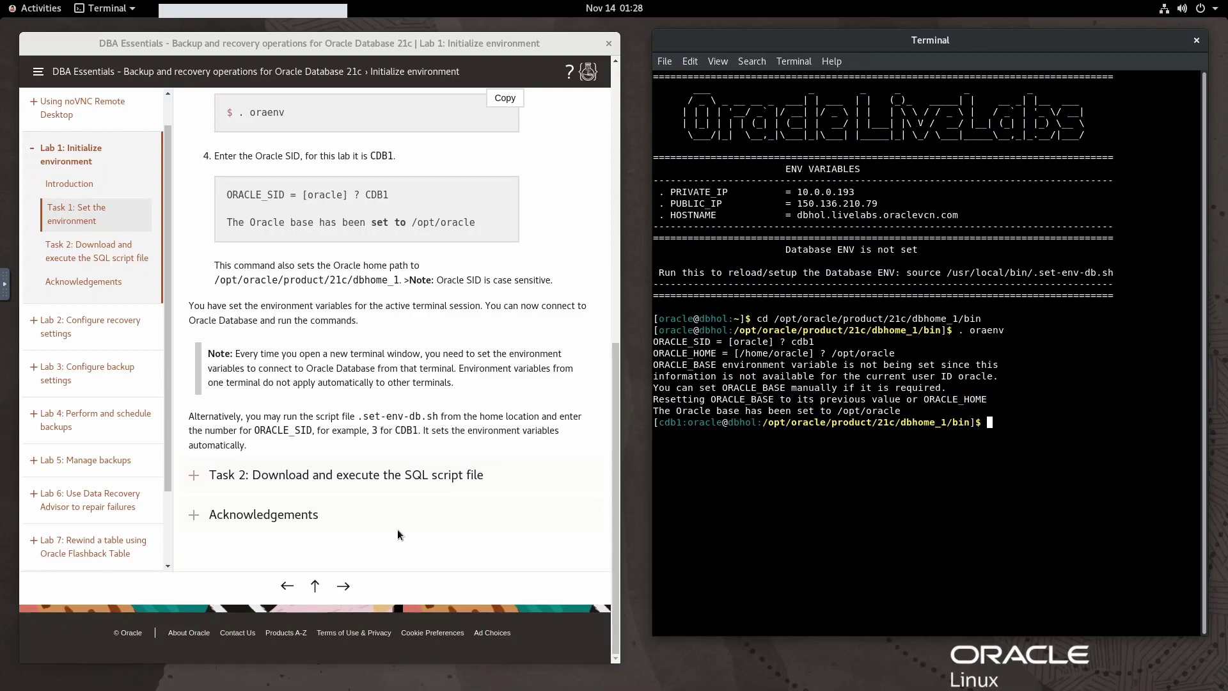
{"action": "left_click", "coordinate": [195, 482]}
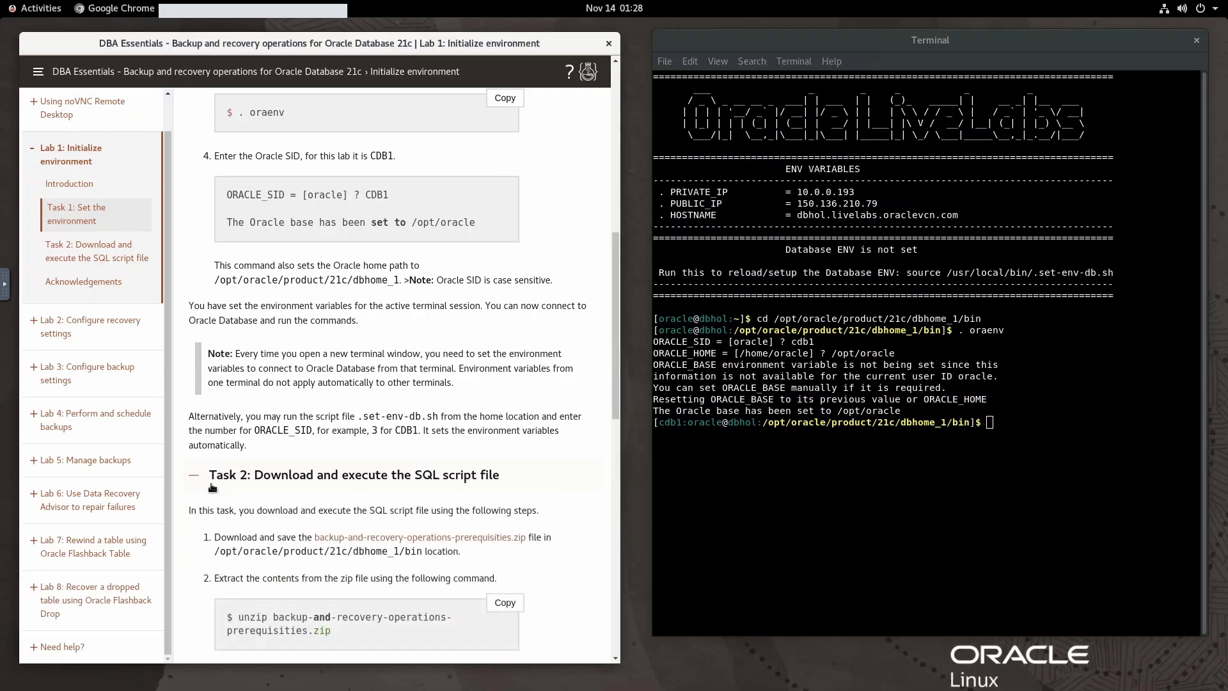
{"action": "scroll", "coordinate": [408, 548], "scroll_direction": "down", "scroll_amount": 5}
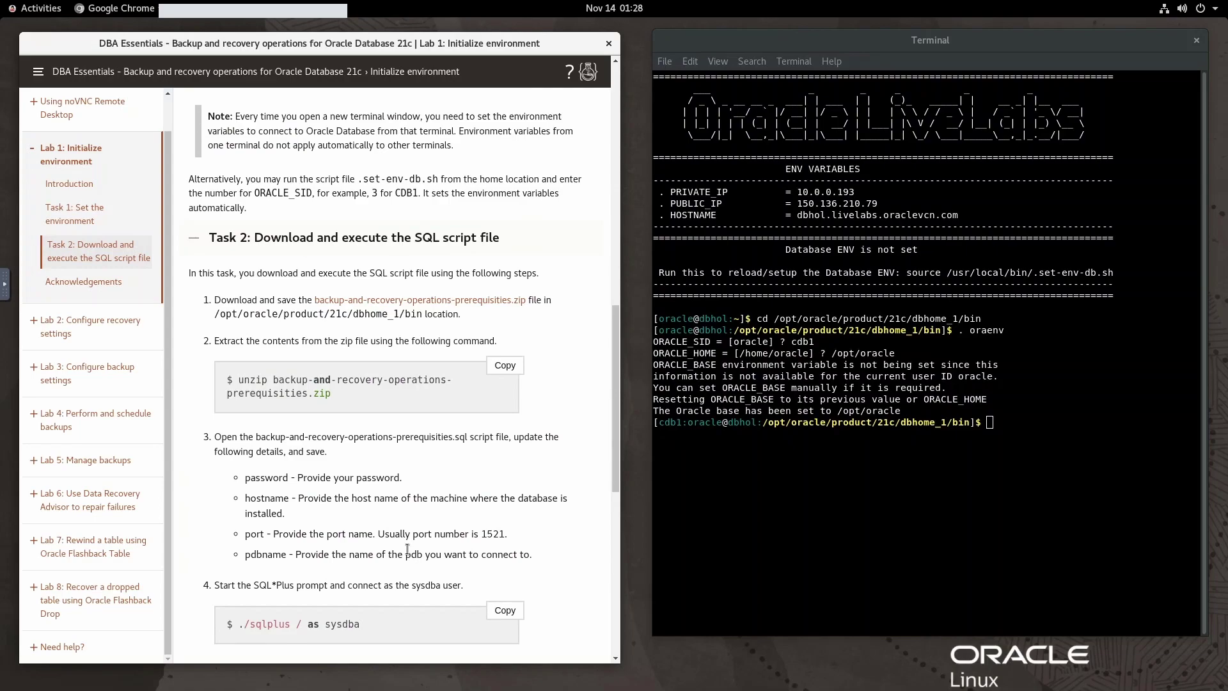
{"action": "scroll", "coordinate": [407, 548], "scroll_direction": "down", "scroll_amount": 10}
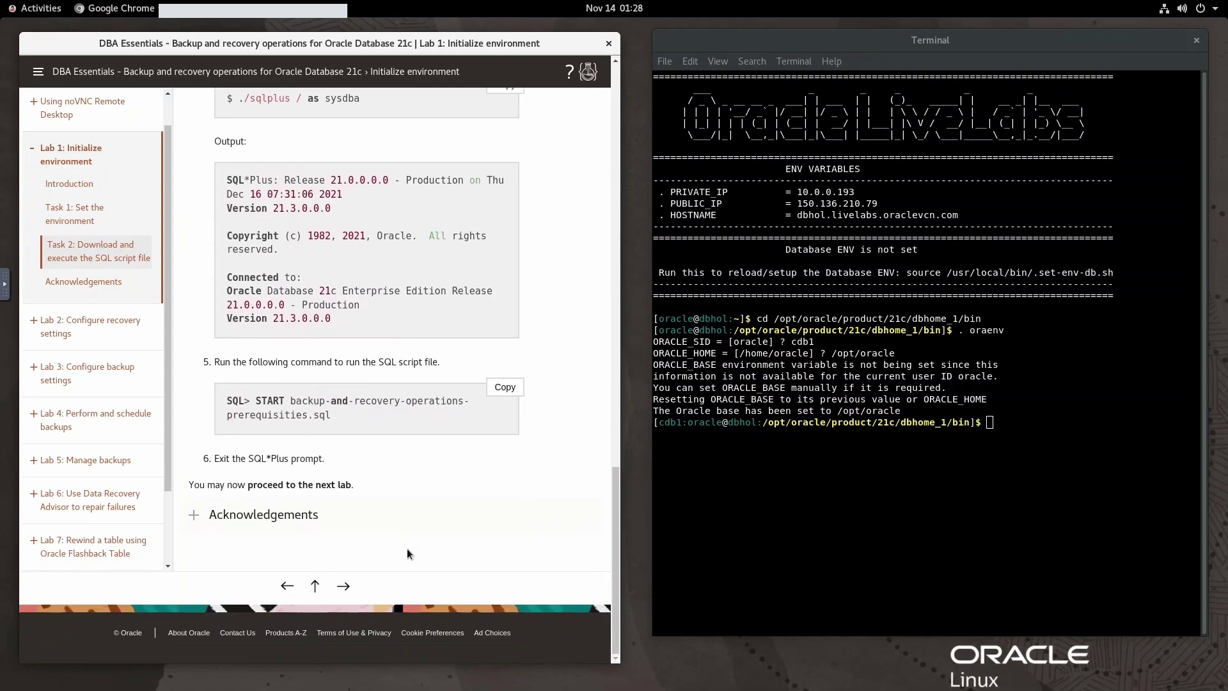
Open Lab 2: Configure recovery settings and Lab 3: Configure backup settings in turn, collapsing each task list in the contents after viewing
{"action": "left_click", "coordinate": [29, 330]}
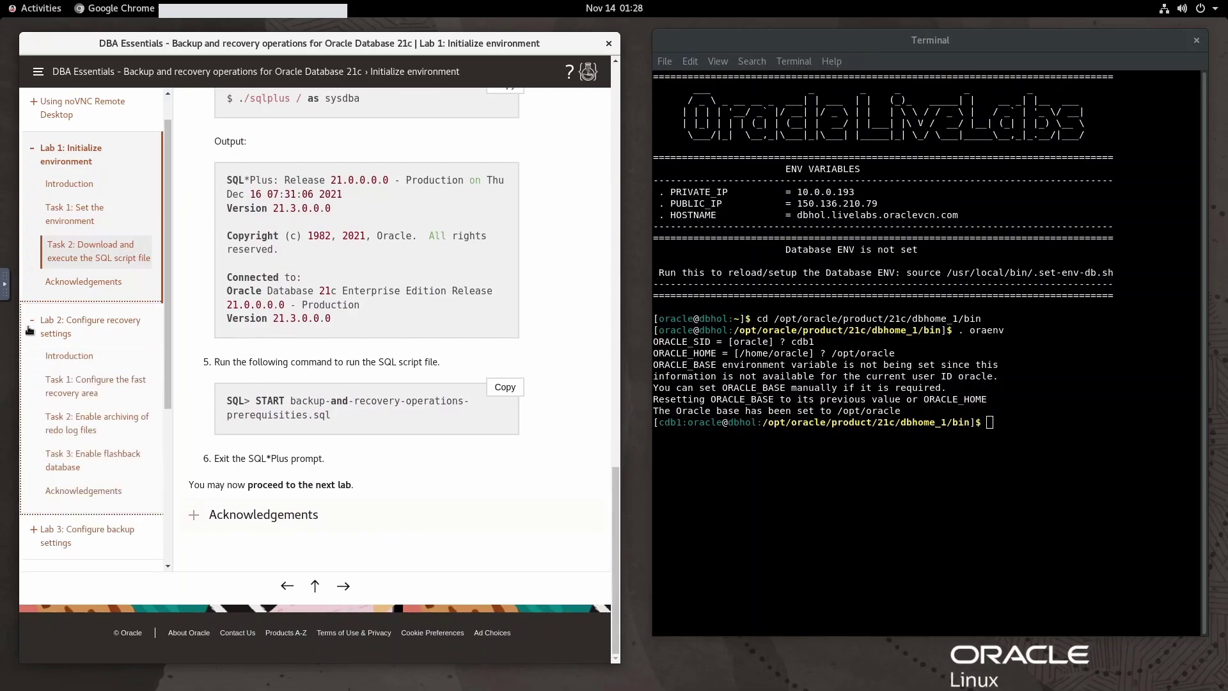
{"action": "left_click", "coordinate": [96, 393]}
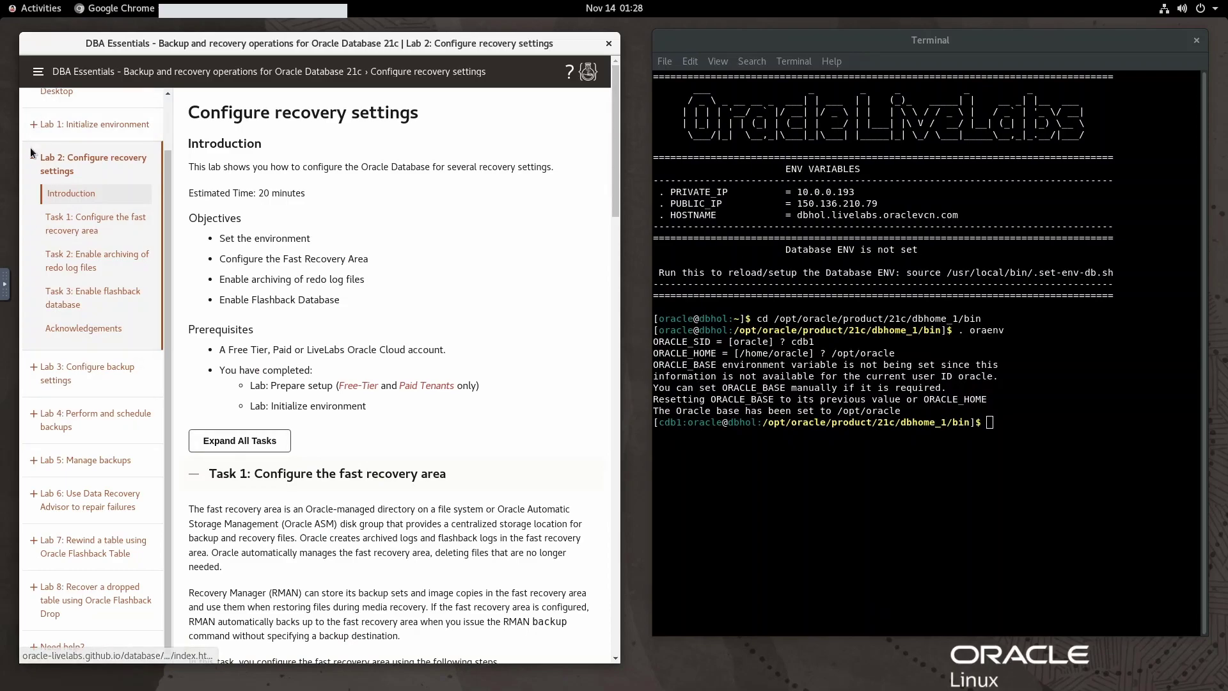
{"action": "left_click", "coordinate": [34, 167]}
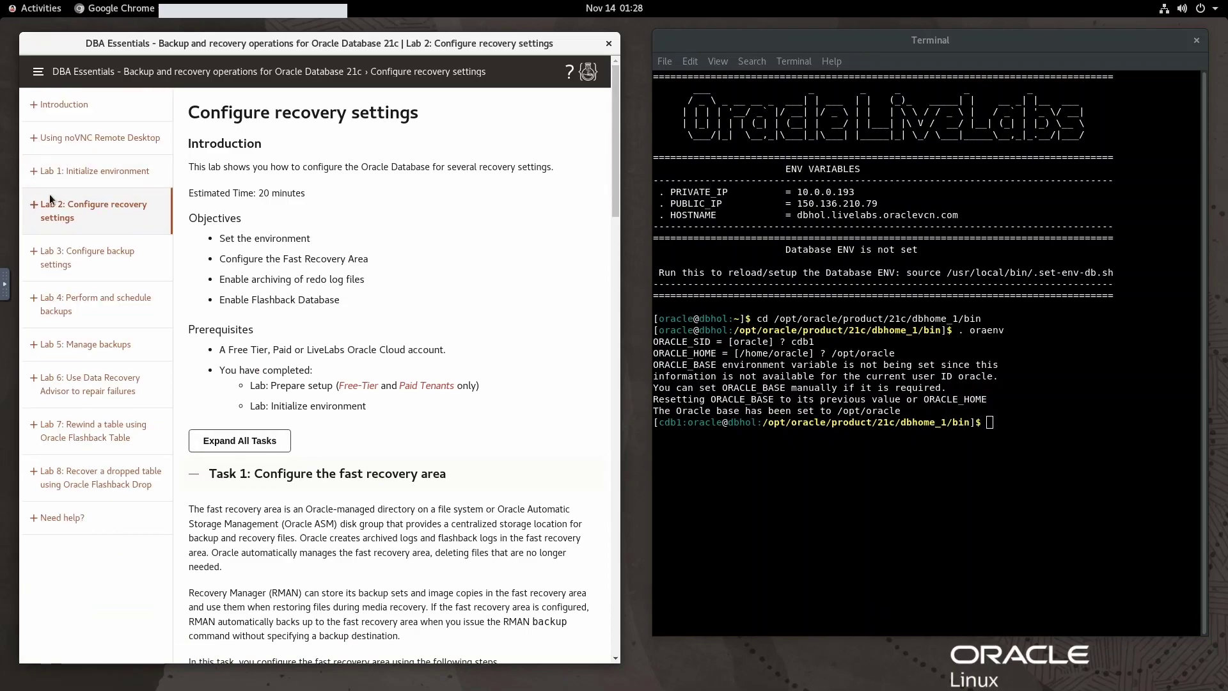
{"action": "left_click", "coordinate": [37, 258]}
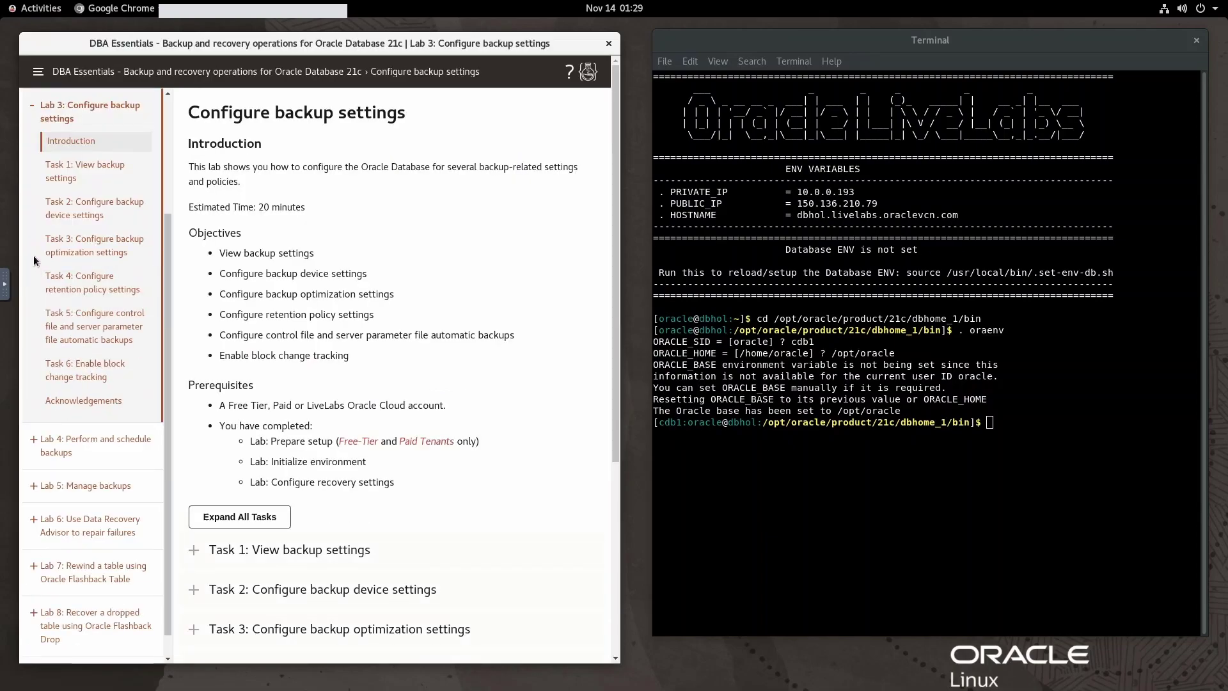
{"action": "left_click", "coordinate": [33, 110]}
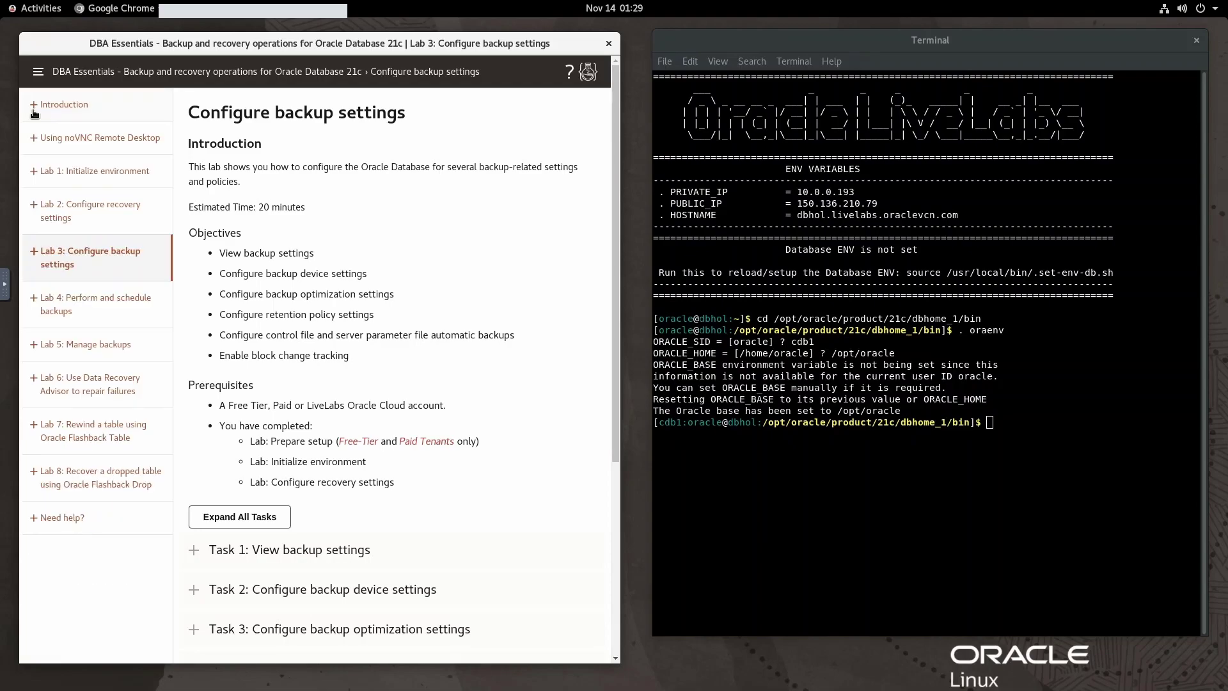
Review the task lists of Labs 4 through 8 in the guide's contents, expanding and collapsing each one
{"action": "left_click", "coordinate": [34, 305]}
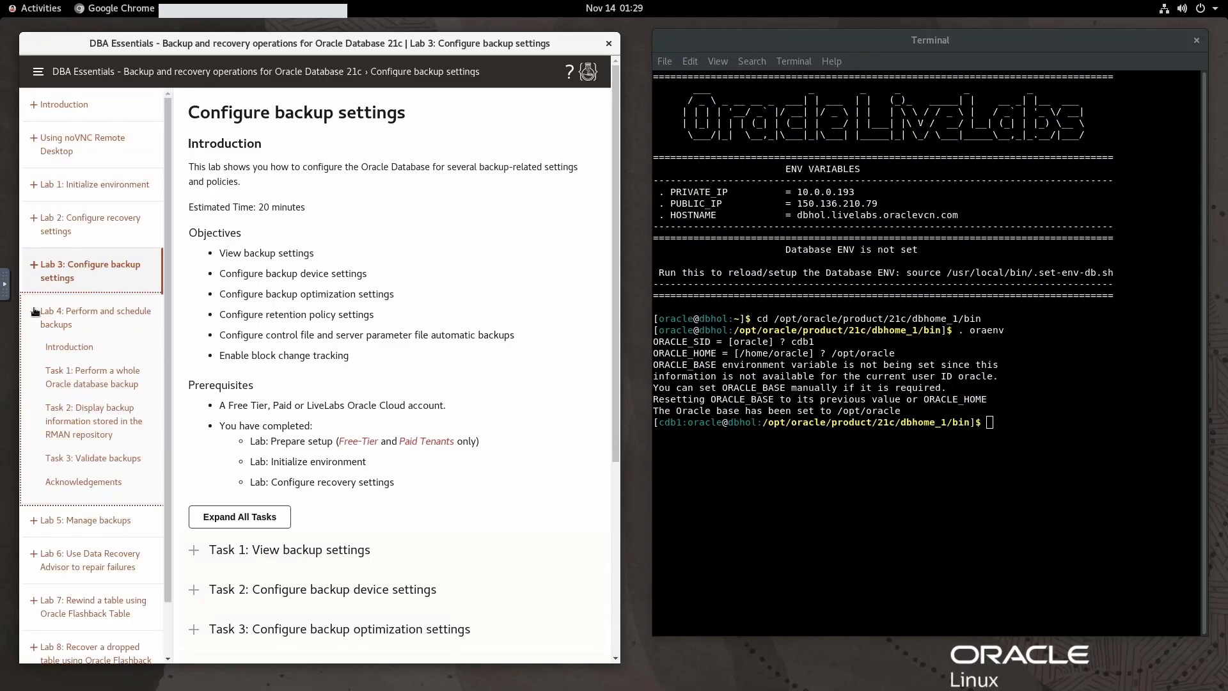
{"action": "left_click", "coordinate": [35, 315]}
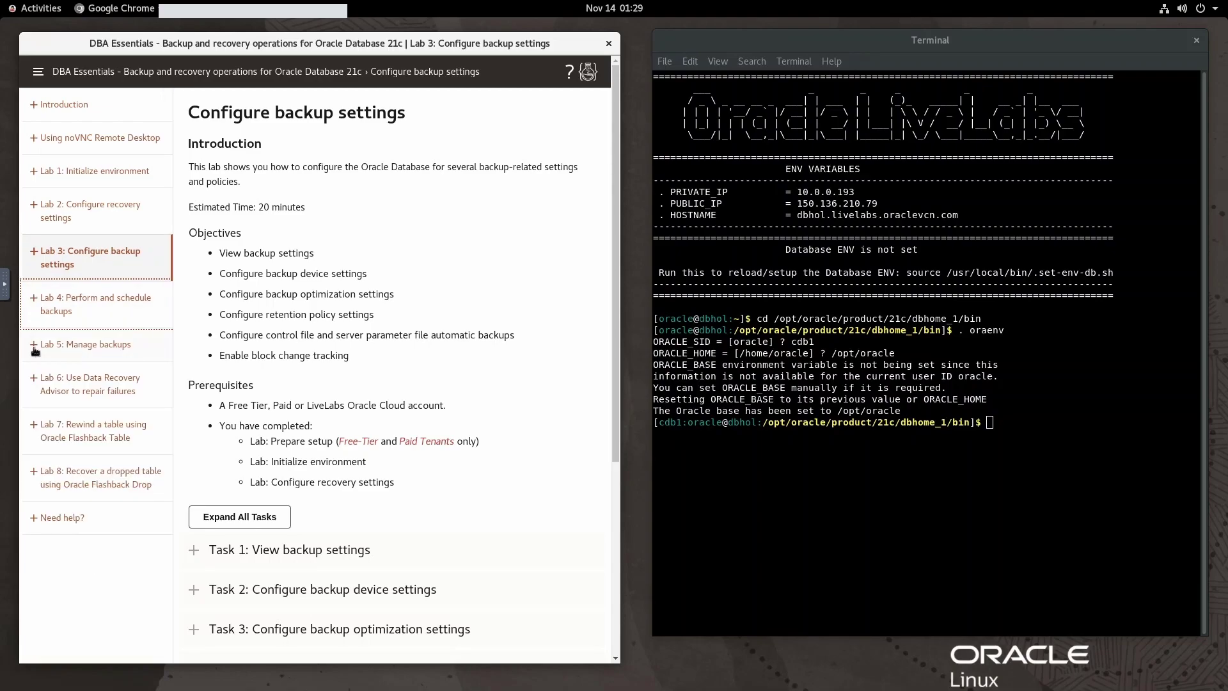
{"action": "left_click", "coordinate": [35, 352]}
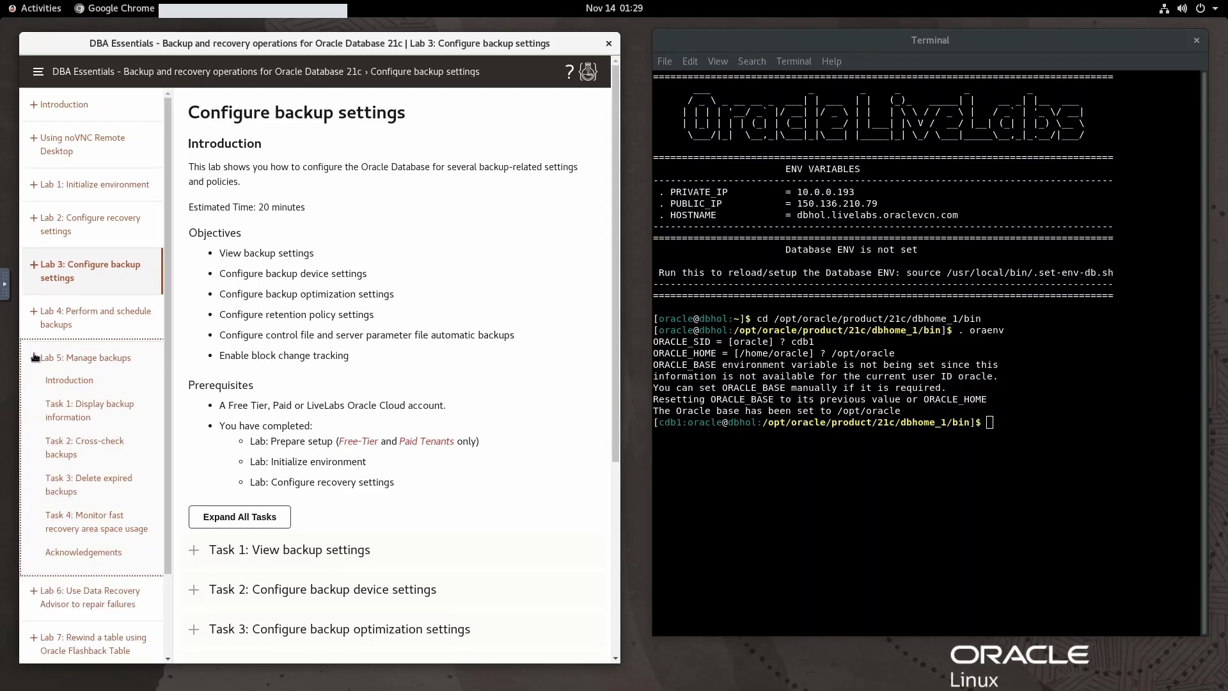
{"action": "left_click", "coordinate": [35, 361]}
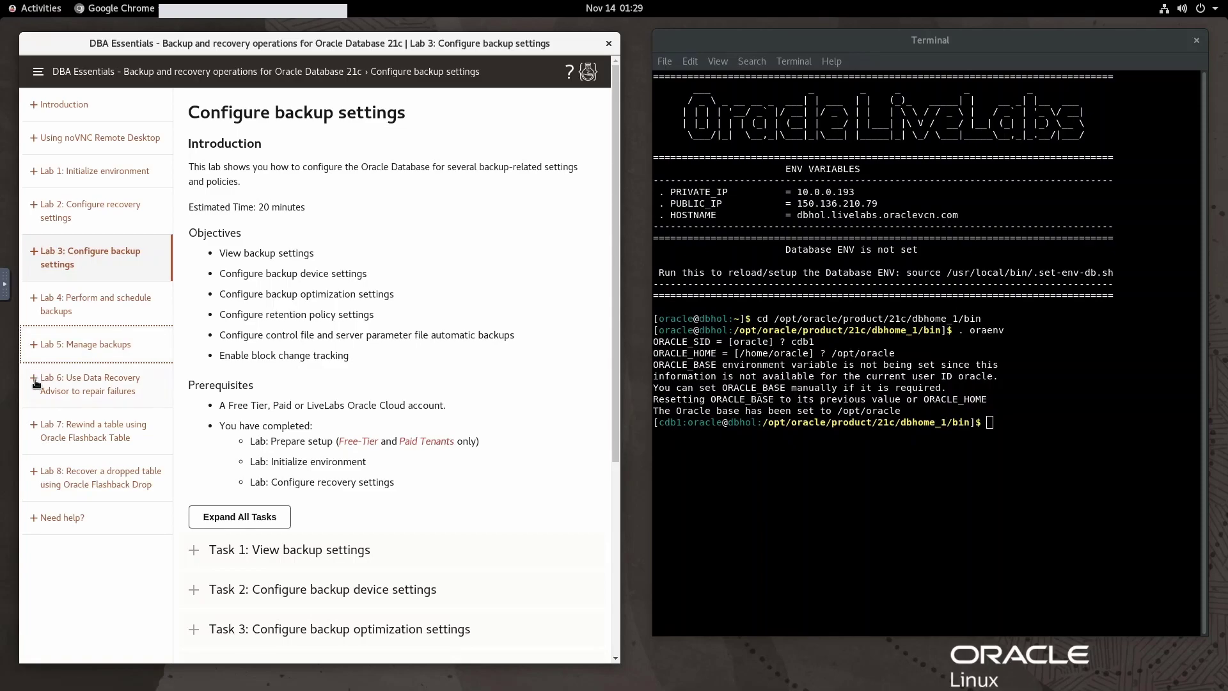
{"action": "left_click", "coordinate": [36, 382]}
{"action": "left_click", "coordinate": [37, 383]}
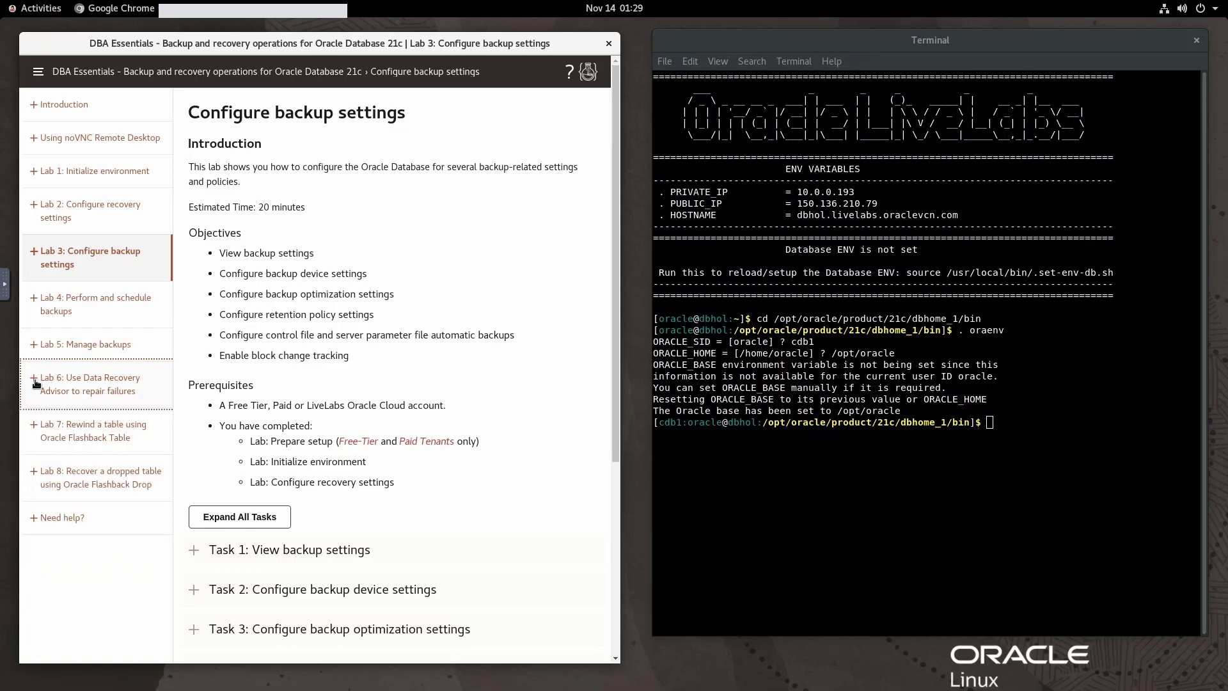
{"action": "left_click", "coordinate": [34, 434]}
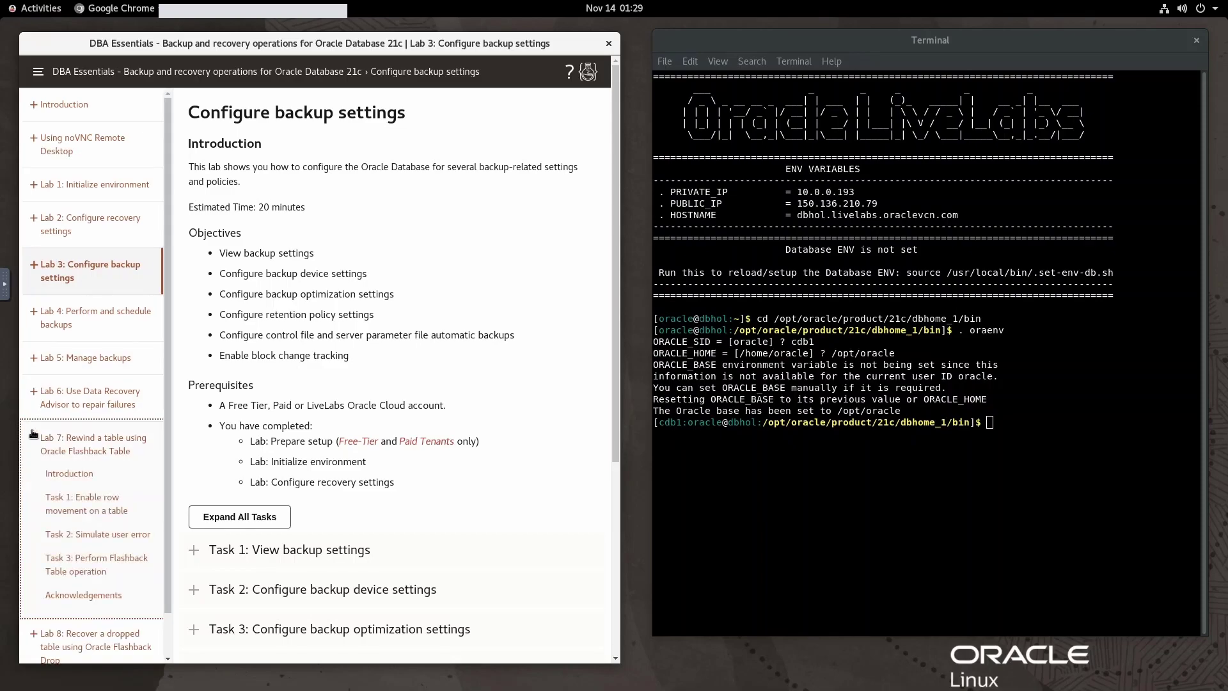
{"action": "left_click", "coordinate": [34, 441]}
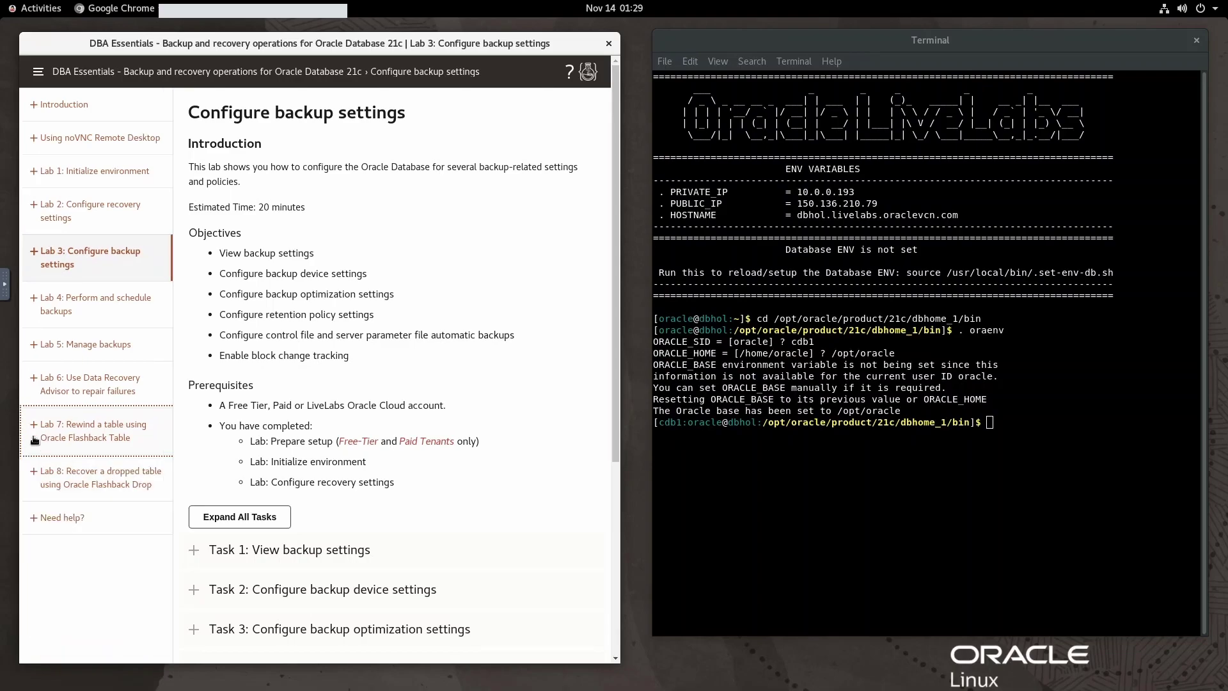
{"action": "left_click", "coordinate": [33, 480]}
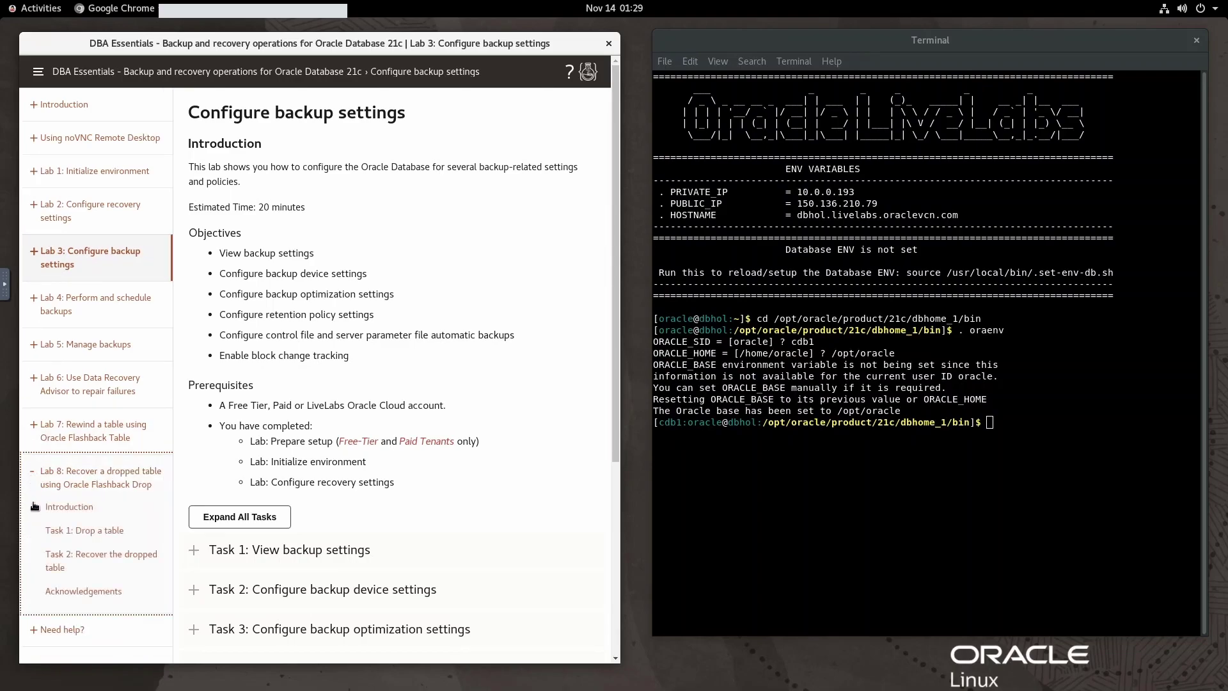
{"action": "left_click", "coordinate": [35, 474]}
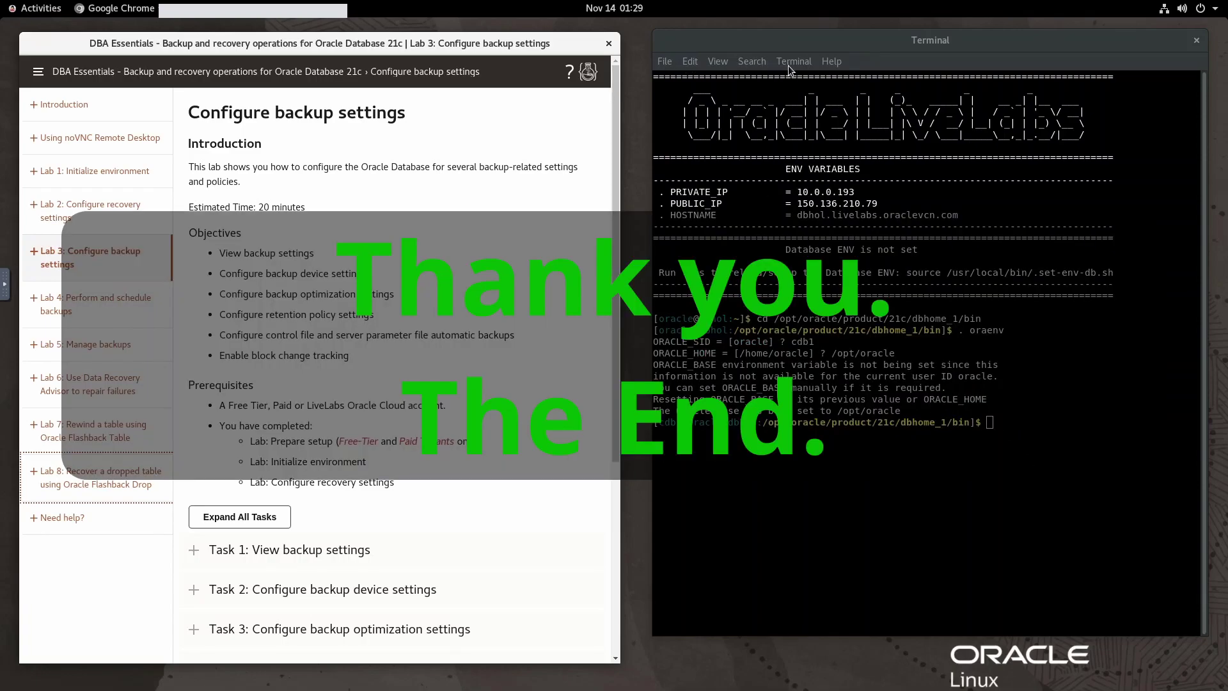
{"action": "left_click", "coordinate": [788, 66]}
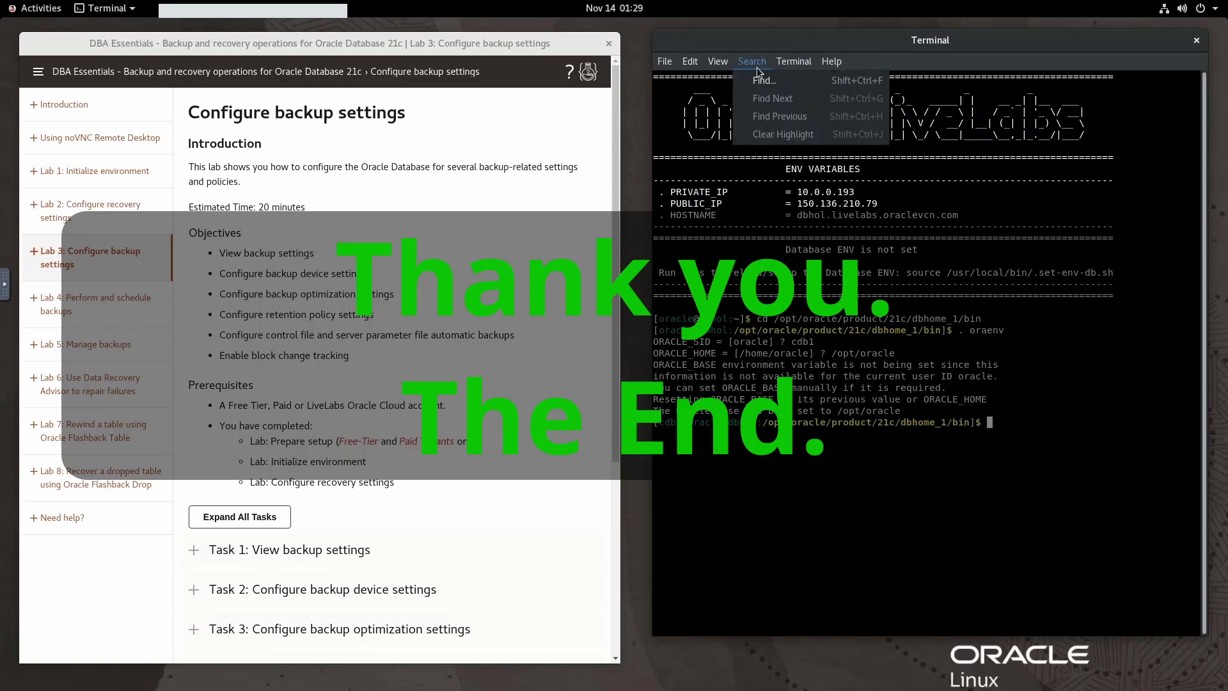
{"action": "mouse_move", "coordinate": [668, 64]}
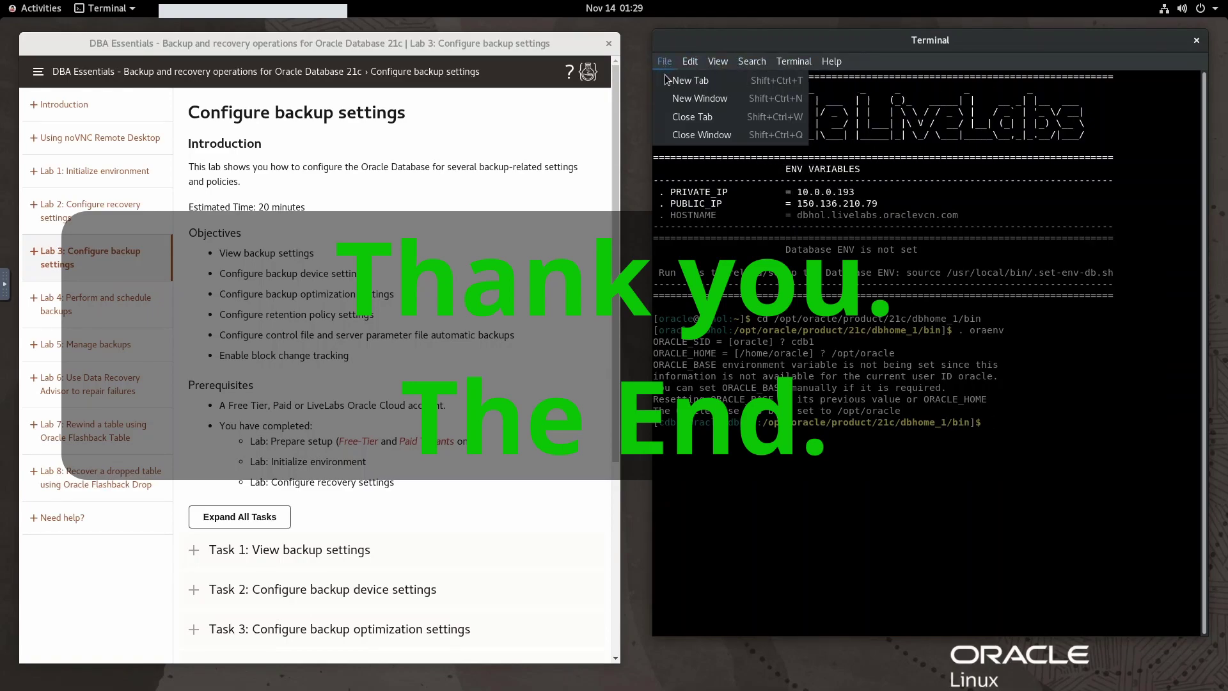
{"action": "left_click", "coordinate": [891, 571]}
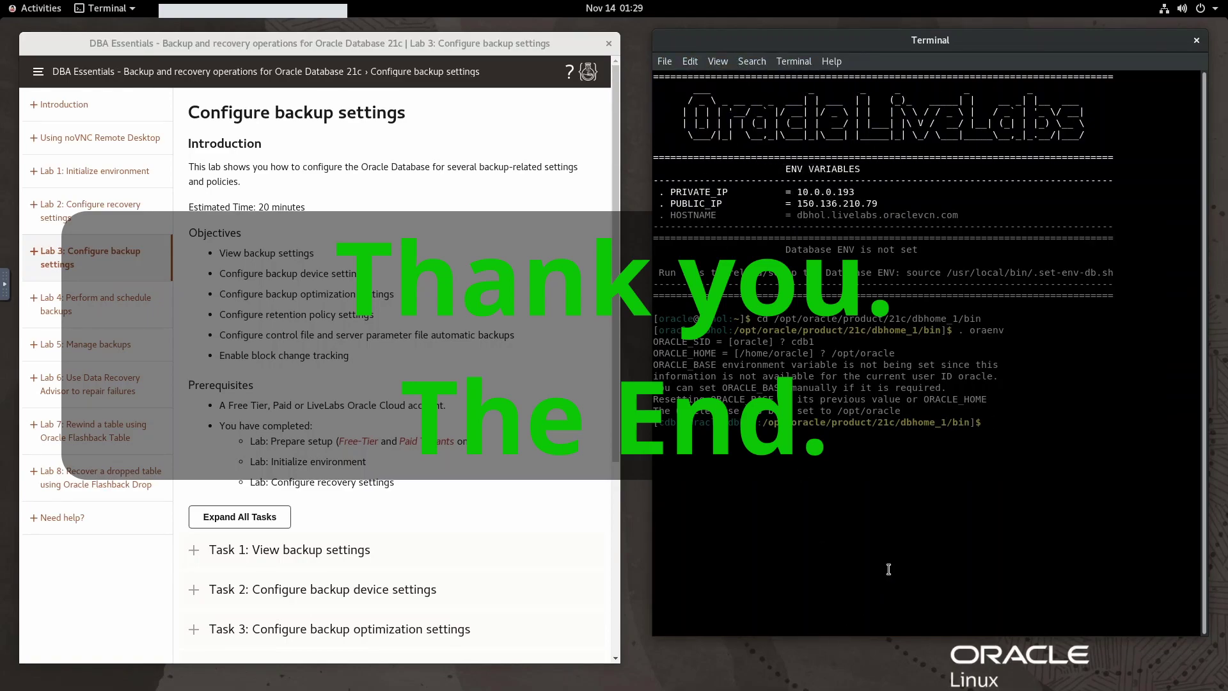